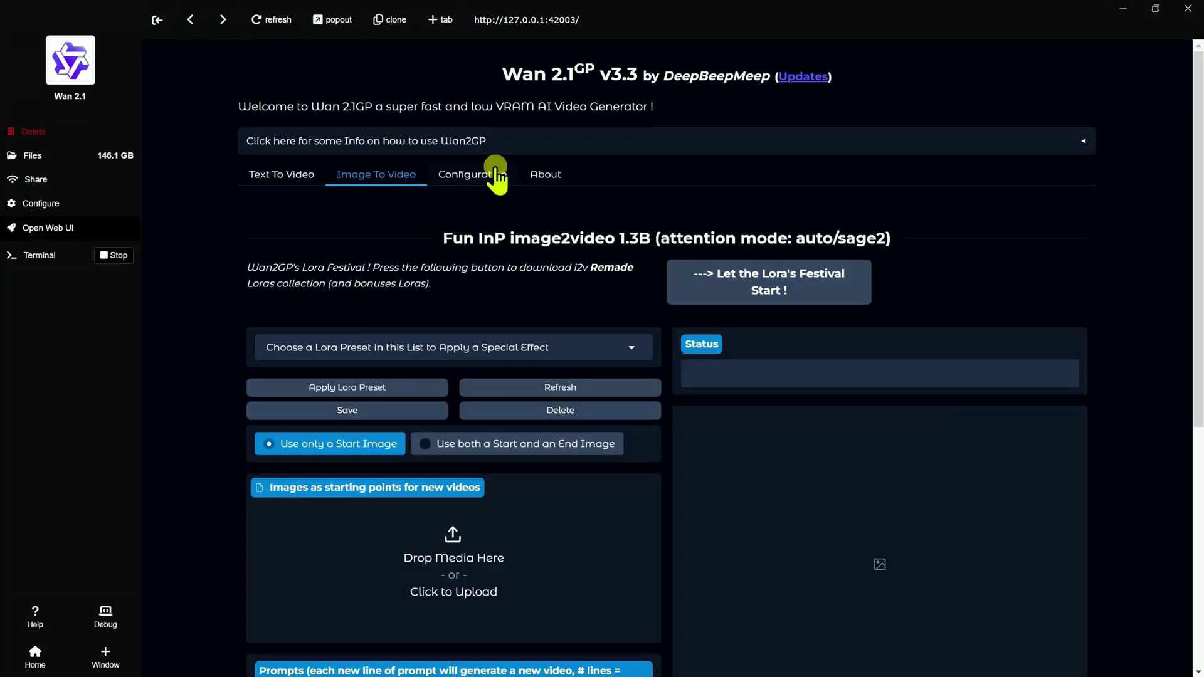
In Configuration, confirm the image-to-video model stays Fun InP 1.3B 16 bits and check the gradio_outputs output folder.
{"action": "left_click", "coordinate": [486, 171]}
{"action": "scroll", "coordinate": [198, 247], "scroll_direction": "down", "scroll_amount": 1}
{"action": "left_click", "coordinate": [467, 290]}
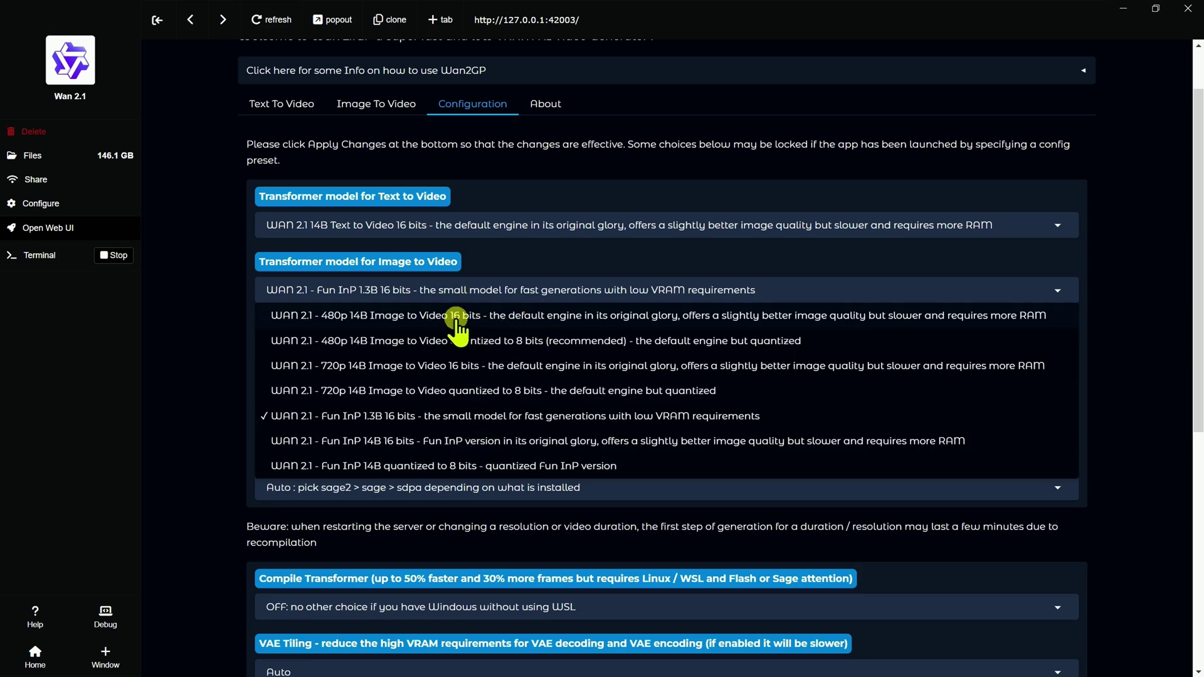
{"action": "left_click", "coordinate": [172, 322]}
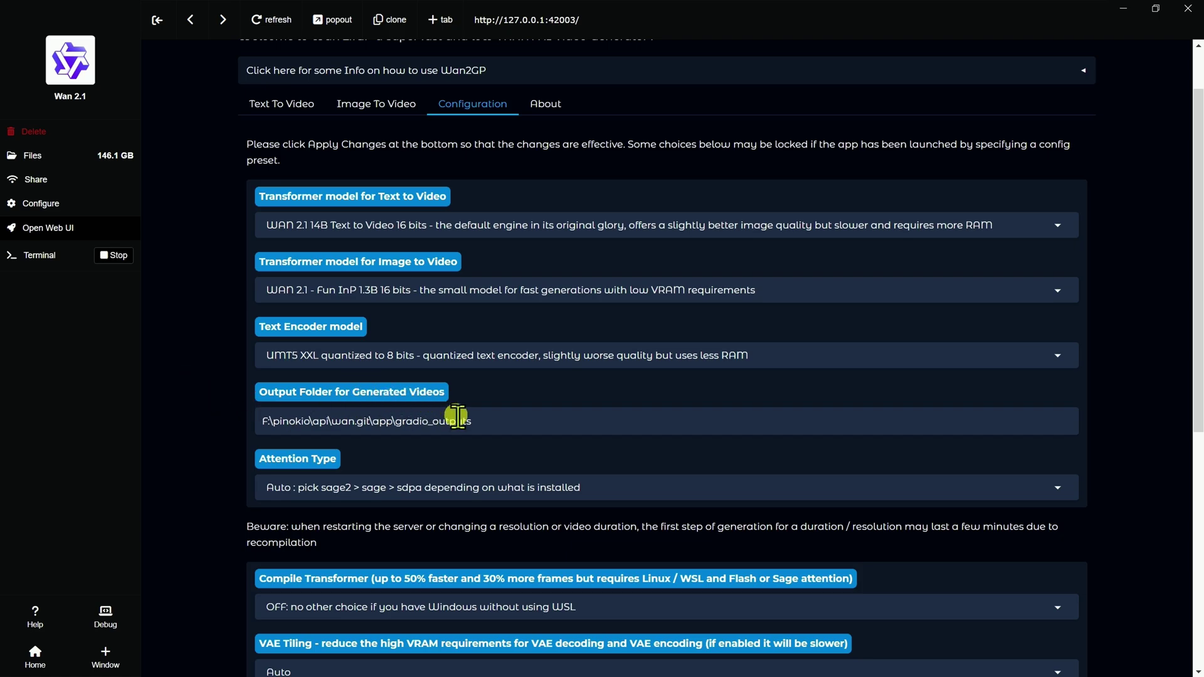
{"action": "left_click", "coordinate": [492, 421]}
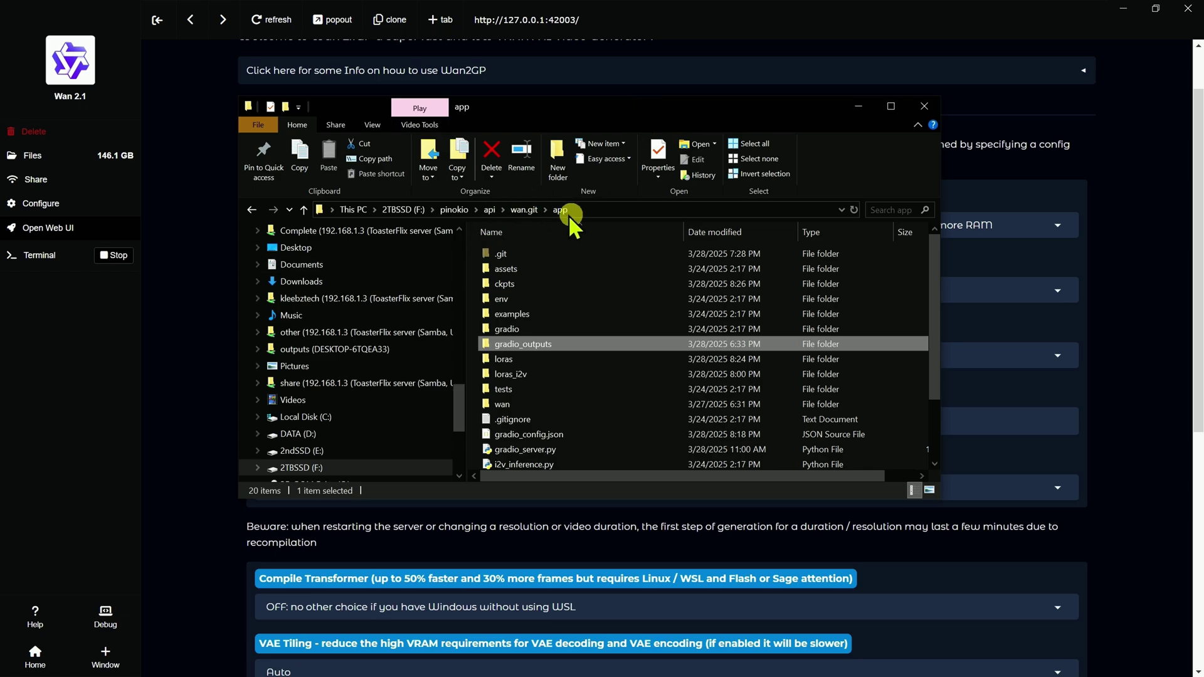
Browse from pinokio through api and wan.git into app, selecting the gradio_outputs folder.
{"action": "left_click", "coordinate": [450, 209]}
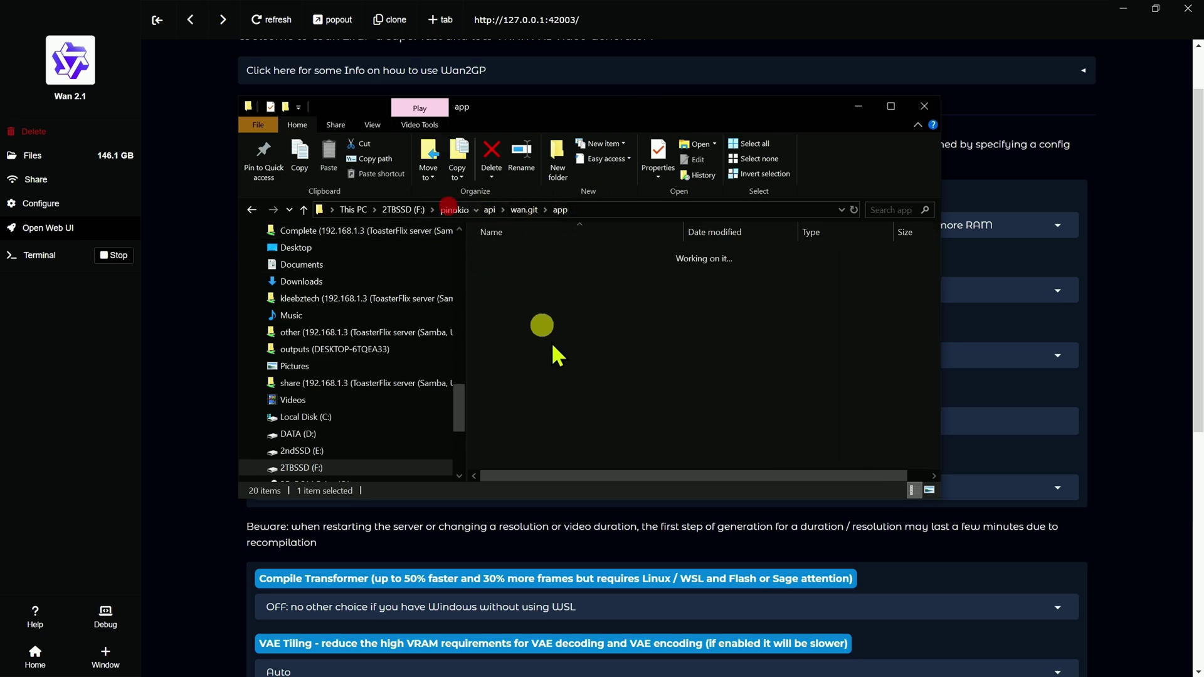
{"action": "double_click", "coordinate": [521, 254]}
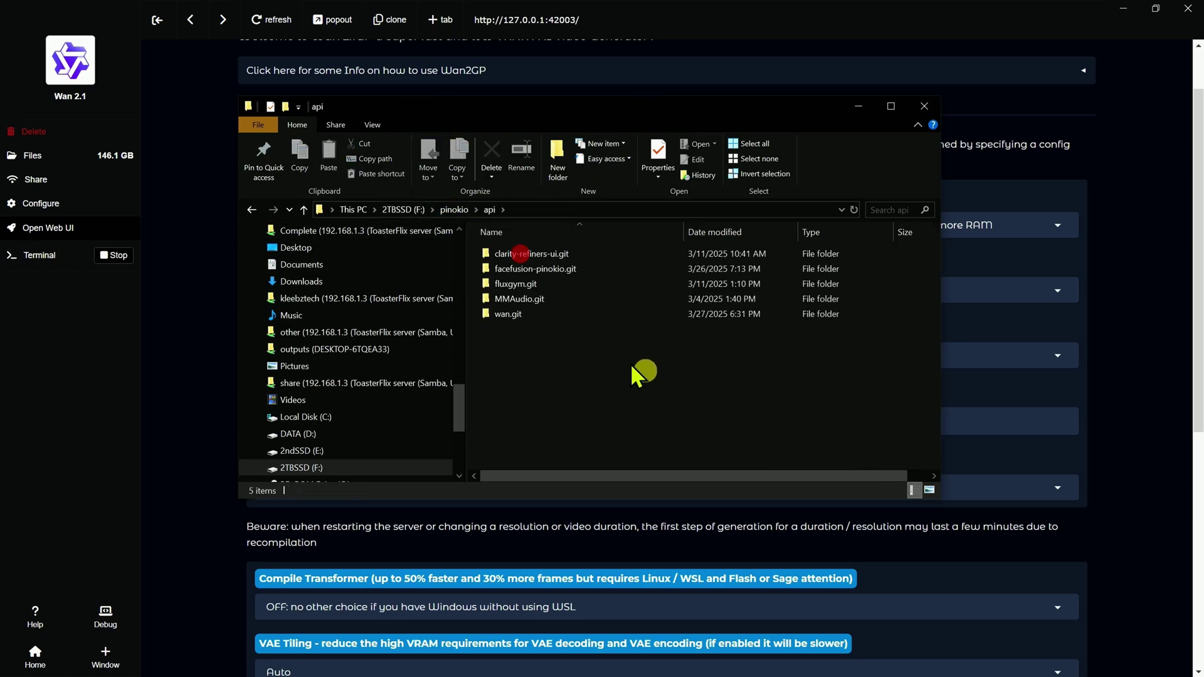
{"action": "double_click", "coordinate": [505, 311]}
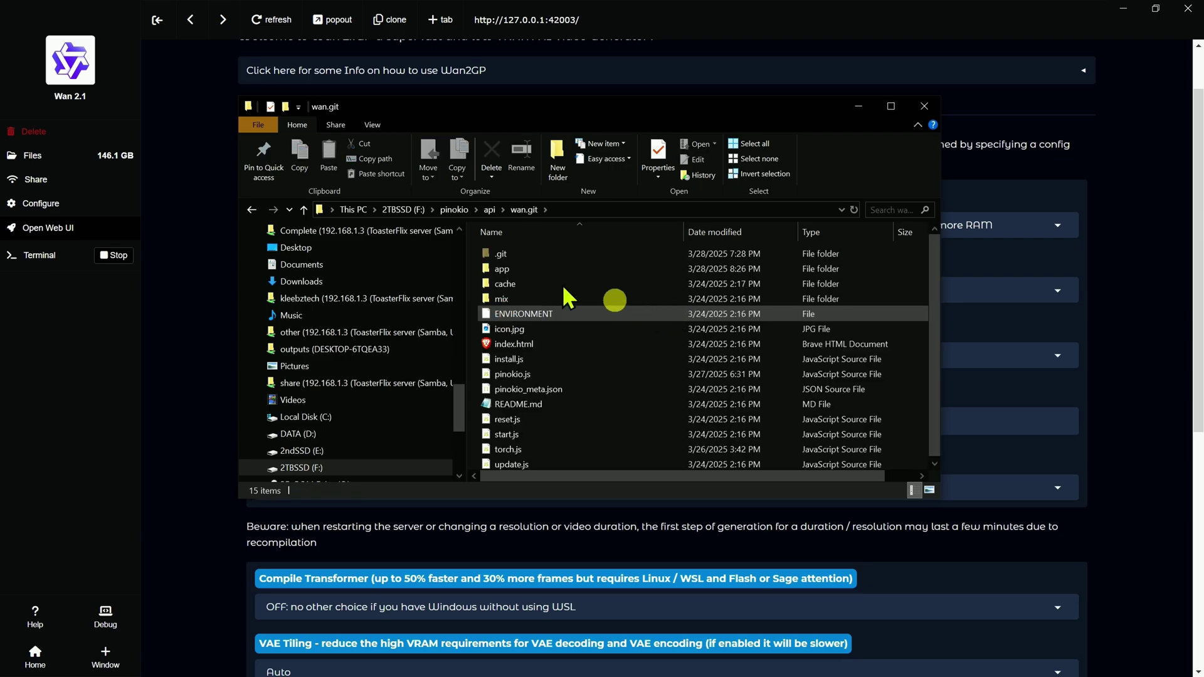
{"action": "double_click", "coordinate": [585, 272]}
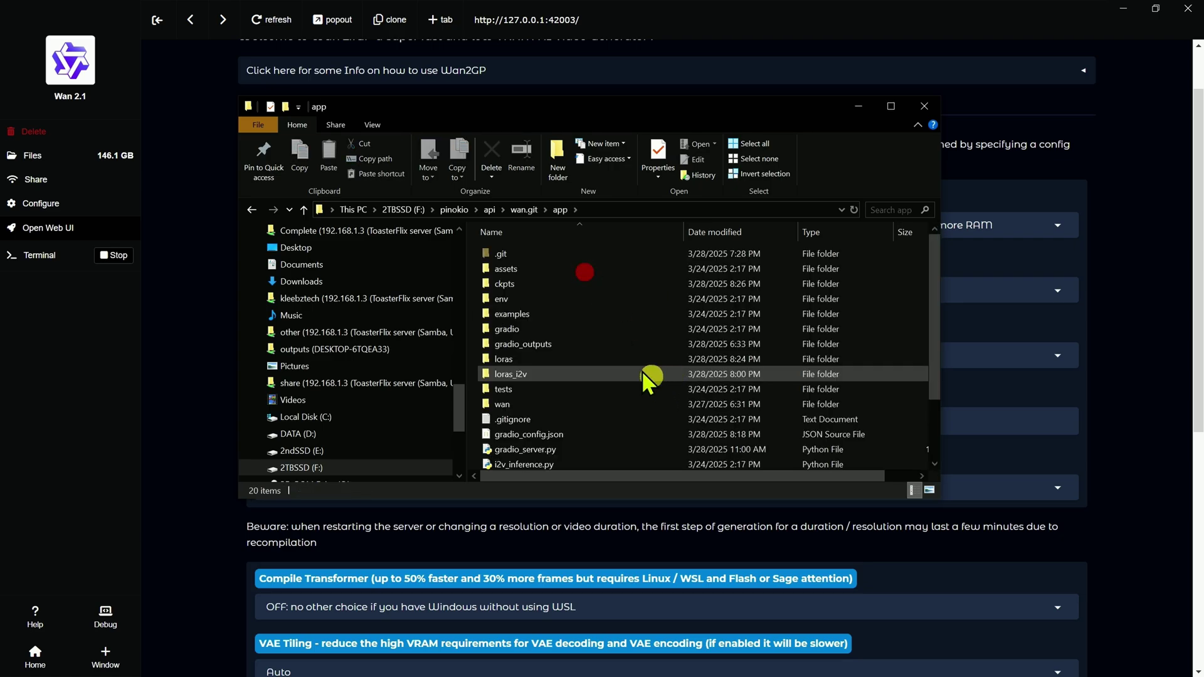
{"action": "left_click", "coordinate": [559, 344]}
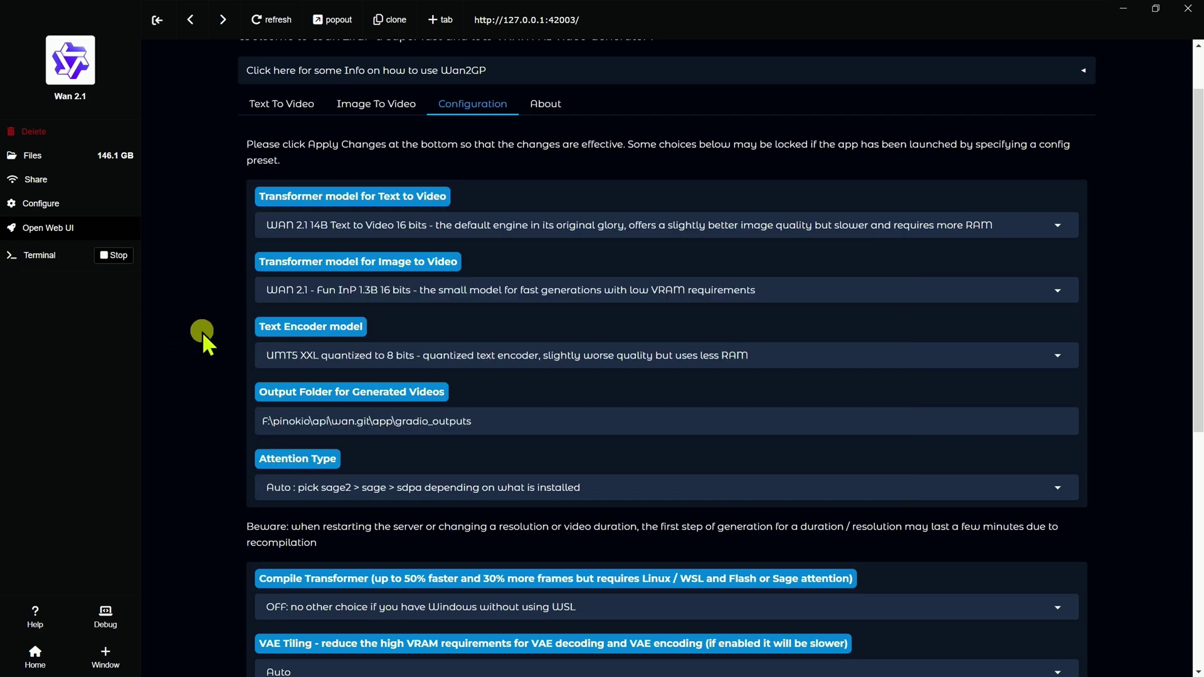
{"action": "scroll", "coordinate": [241, 340], "scroll_direction": "down", "scroll_amount": 7}
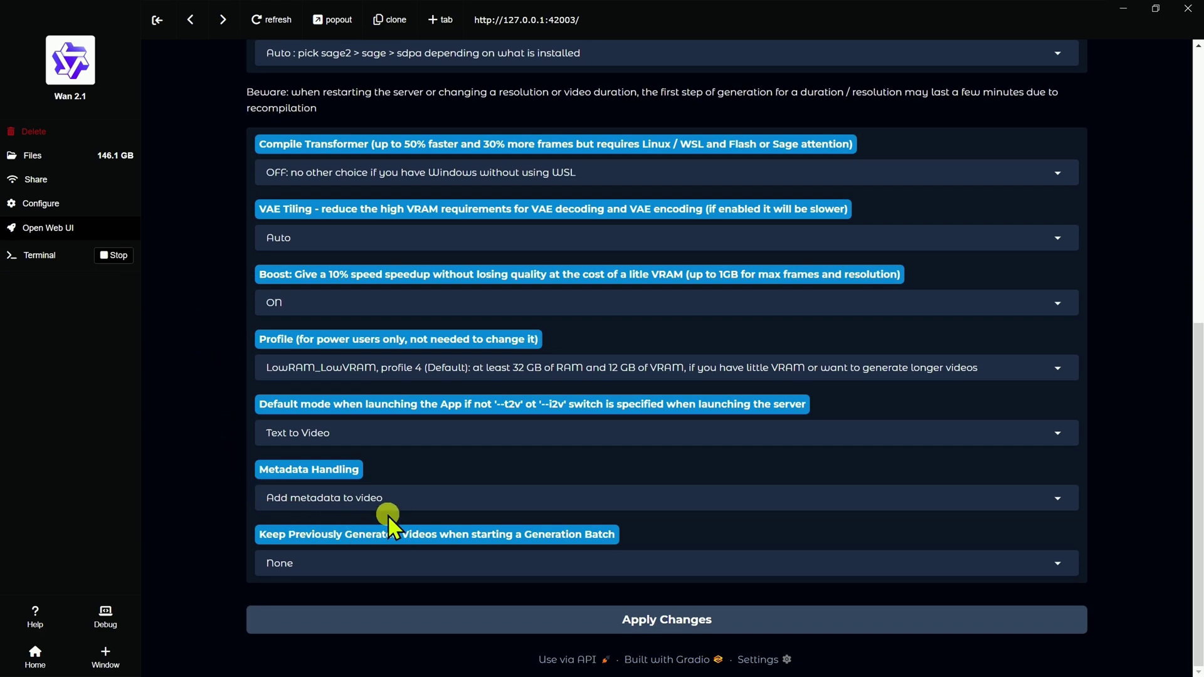
{"action": "left_click", "coordinate": [376, 564]}
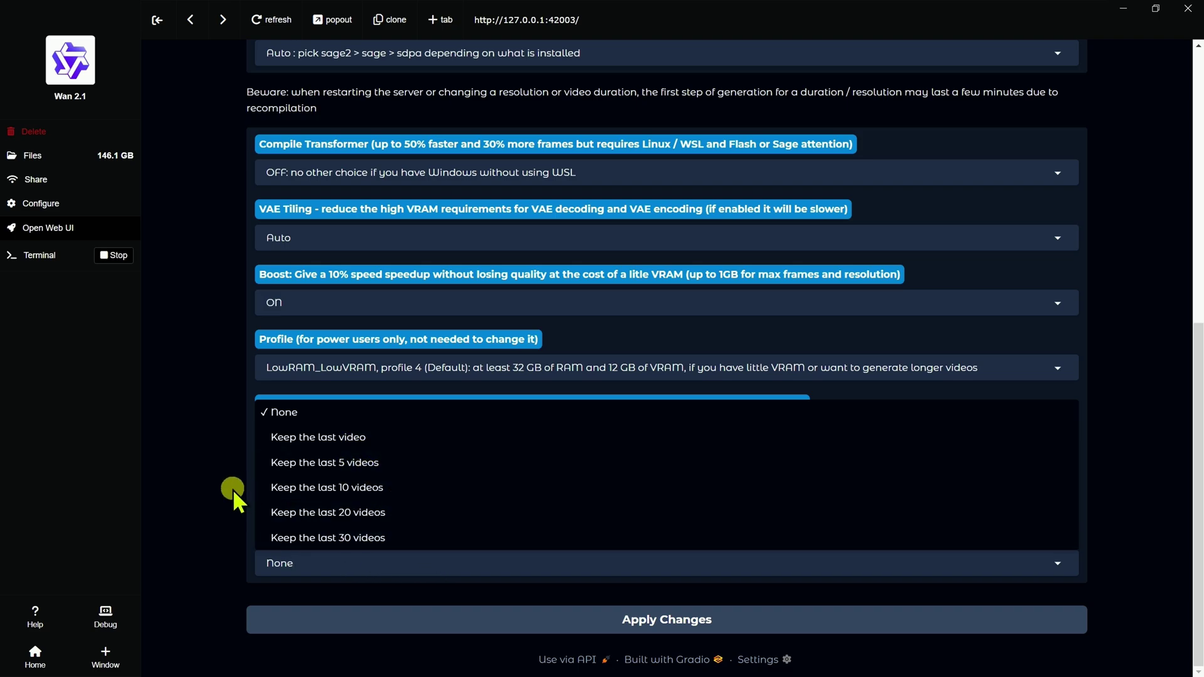
{"action": "key", "text": "Escape"}
{"action": "left_click", "coordinate": [392, 497]}
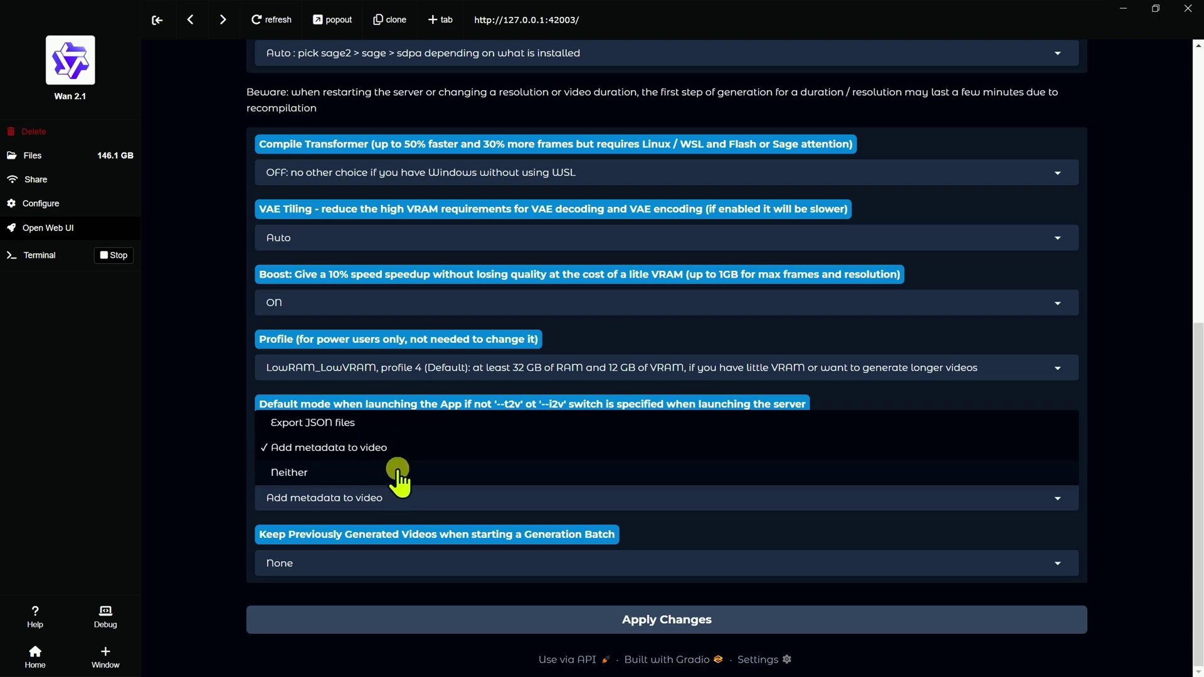
{"action": "left_click", "coordinate": [433, 497]}
{"action": "left_click", "coordinate": [437, 498]}
{"action": "left_click", "coordinate": [214, 475]}
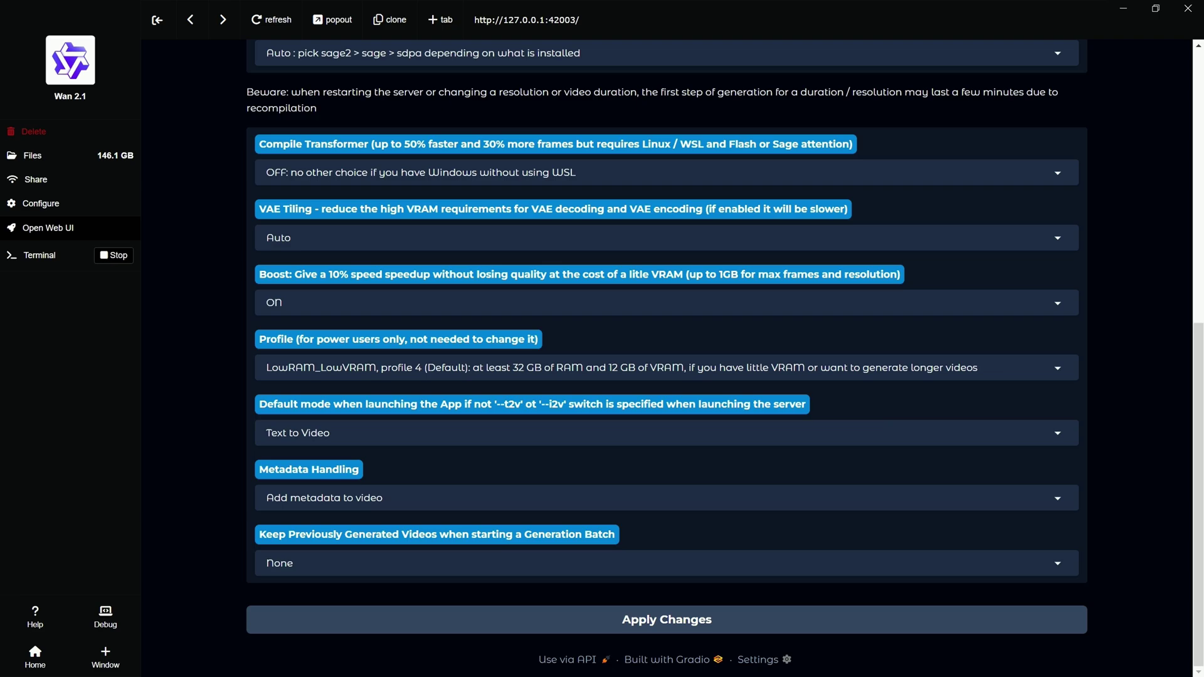
{"action": "key", "text": "alt+Tab"}
{"action": "right_click", "coordinate": [511, 249]}
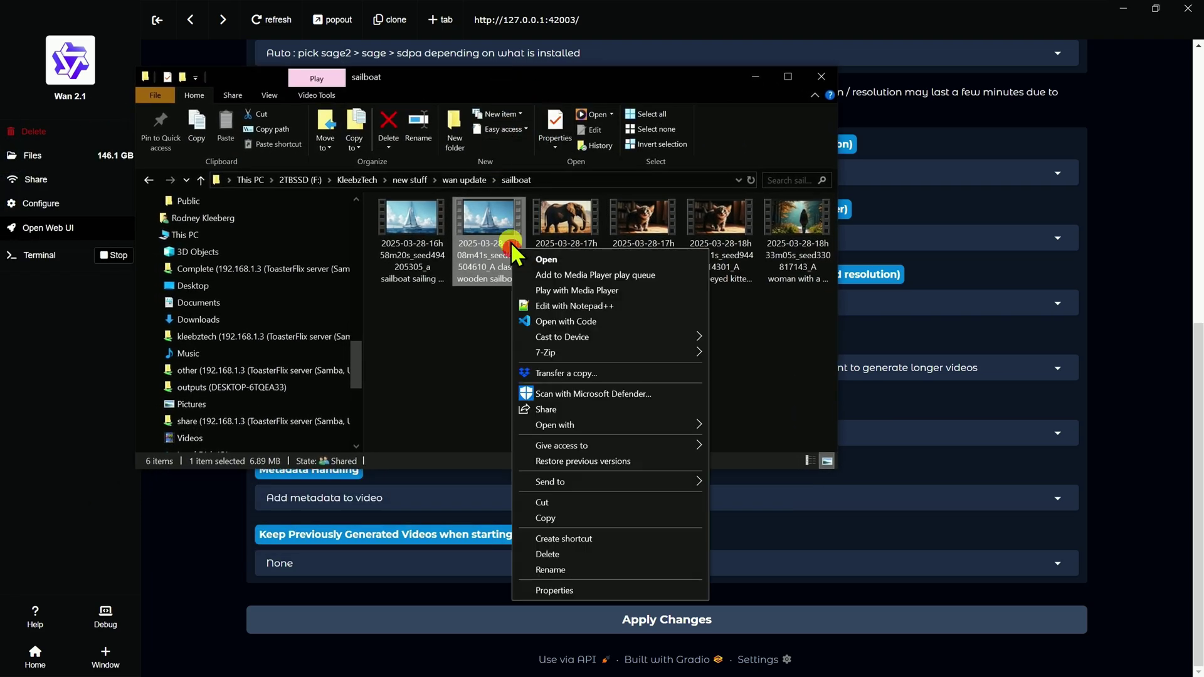
{"action": "left_click", "coordinate": [575, 591]}
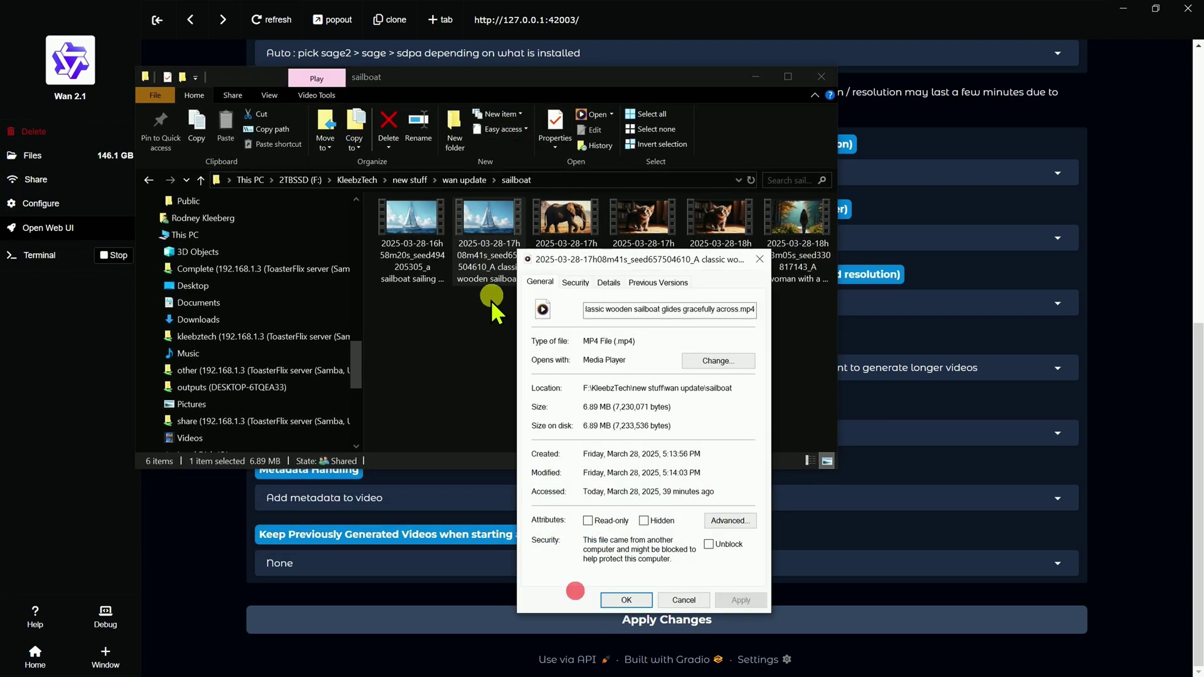
{"action": "left_click_drag", "start_coordinate": [633, 259], "coordinate": [421, 171]}
{"action": "left_click", "coordinate": [397, 195]}
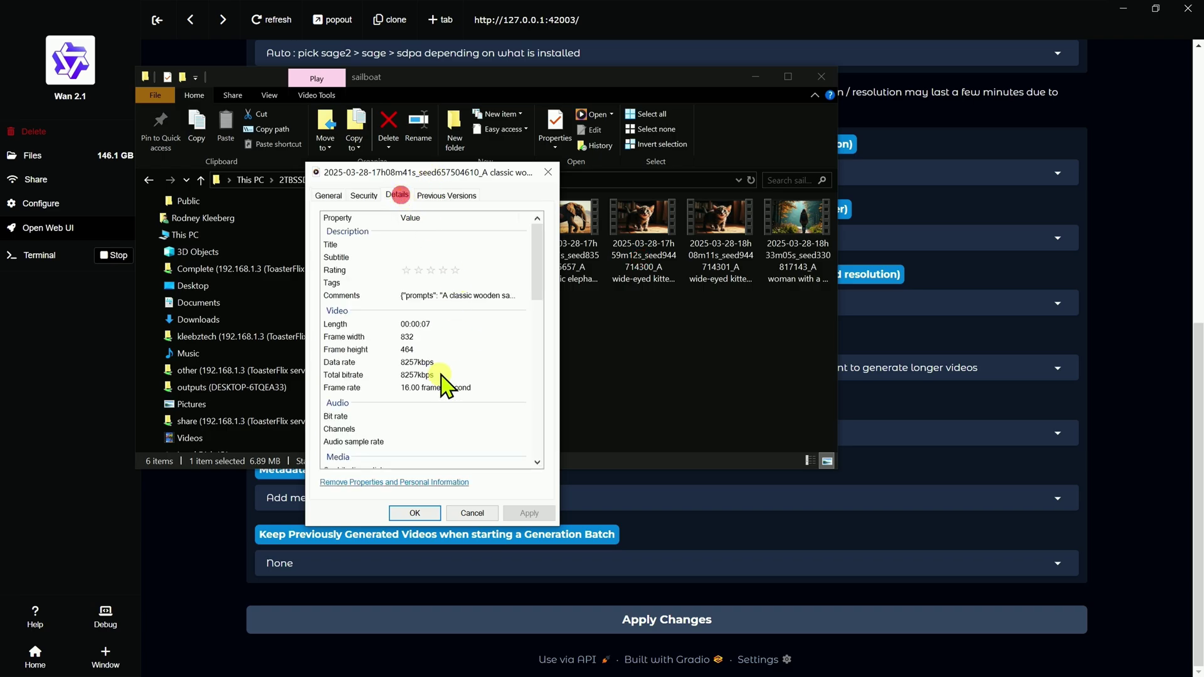
{"action": "left_click", "coordinate": [477, 296]}
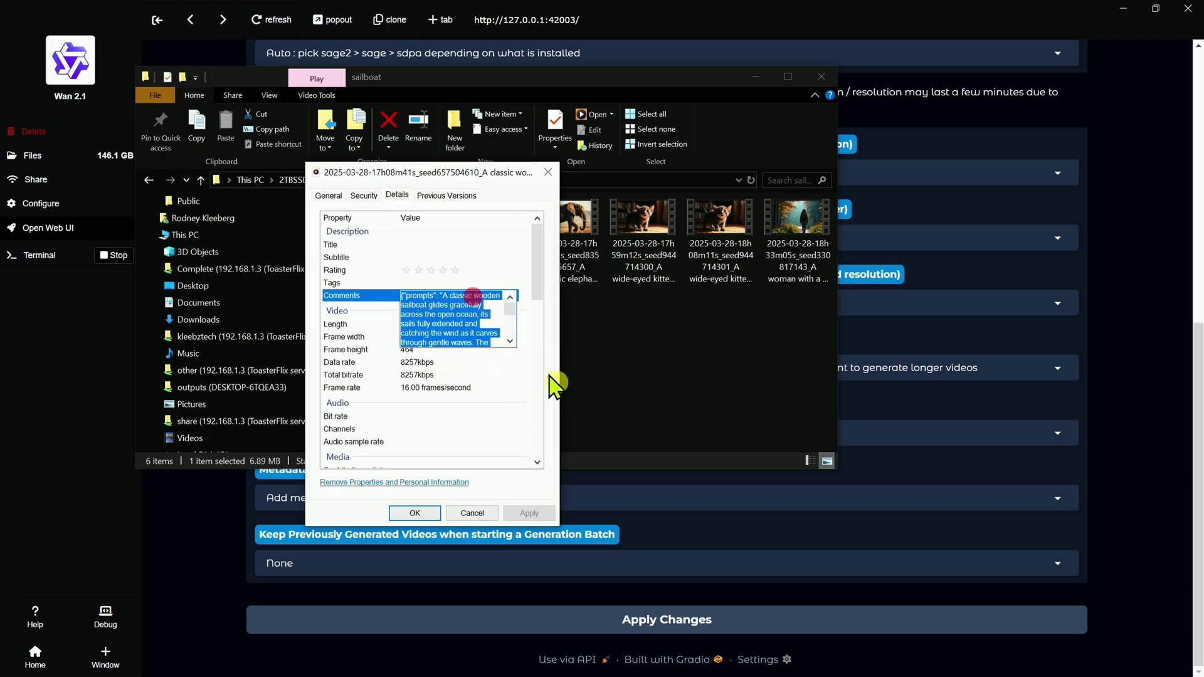
{"action": "left_click", "coordinate": [510, 315]}
{"action": "left_click_drag", "start_coordinate": [511, 314], "coordinate": [510, 326]}
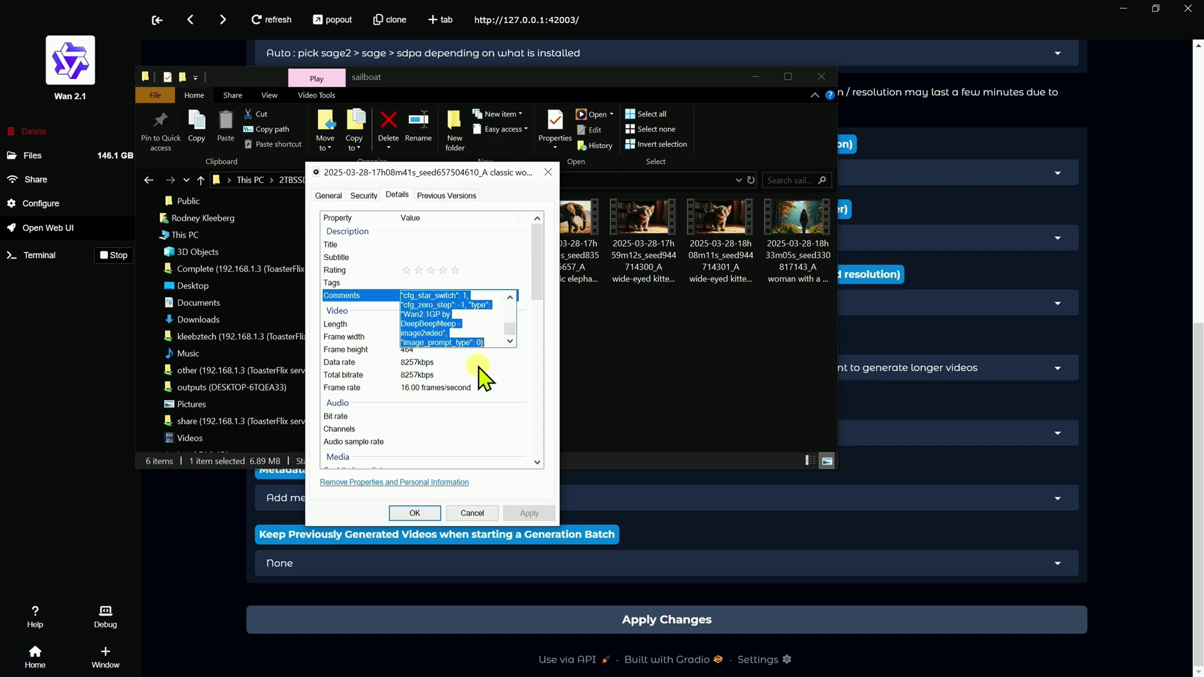
{"action": "left_click", "coordinate": [472, 512]}
{"action": "right_click", "coordinate": [479, 231]}
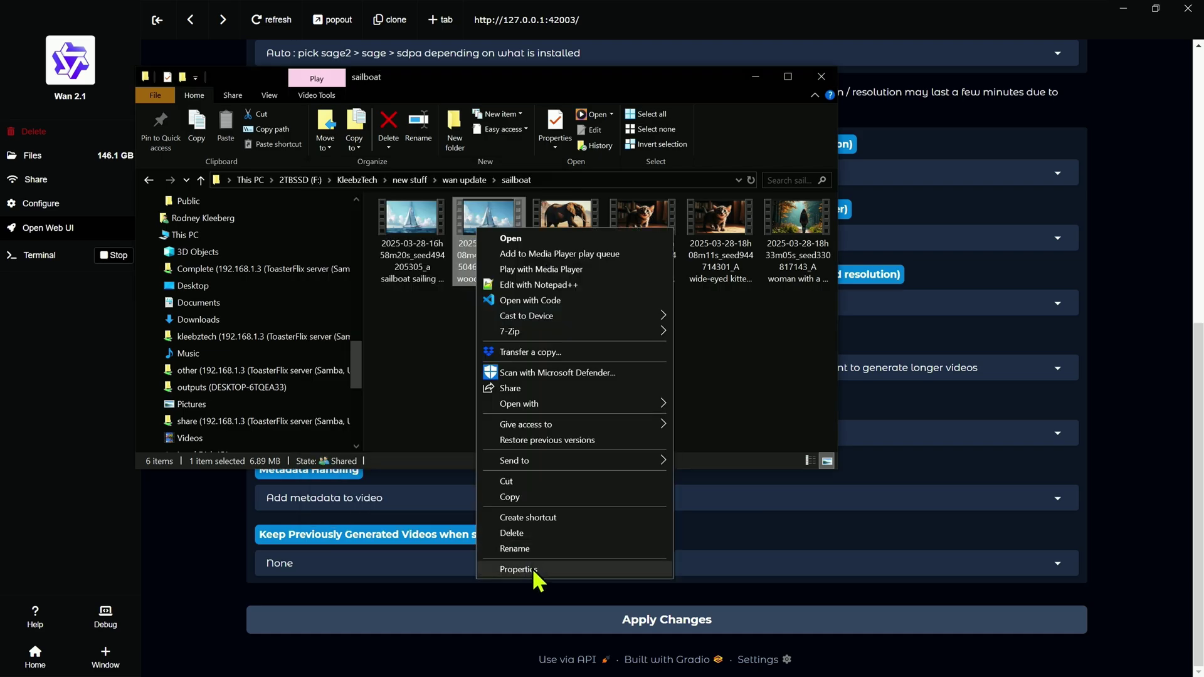
{"action": "left_click", "coordinate": [535, 570]}
{"action": "left_click", "coordinate": [573, 260]}
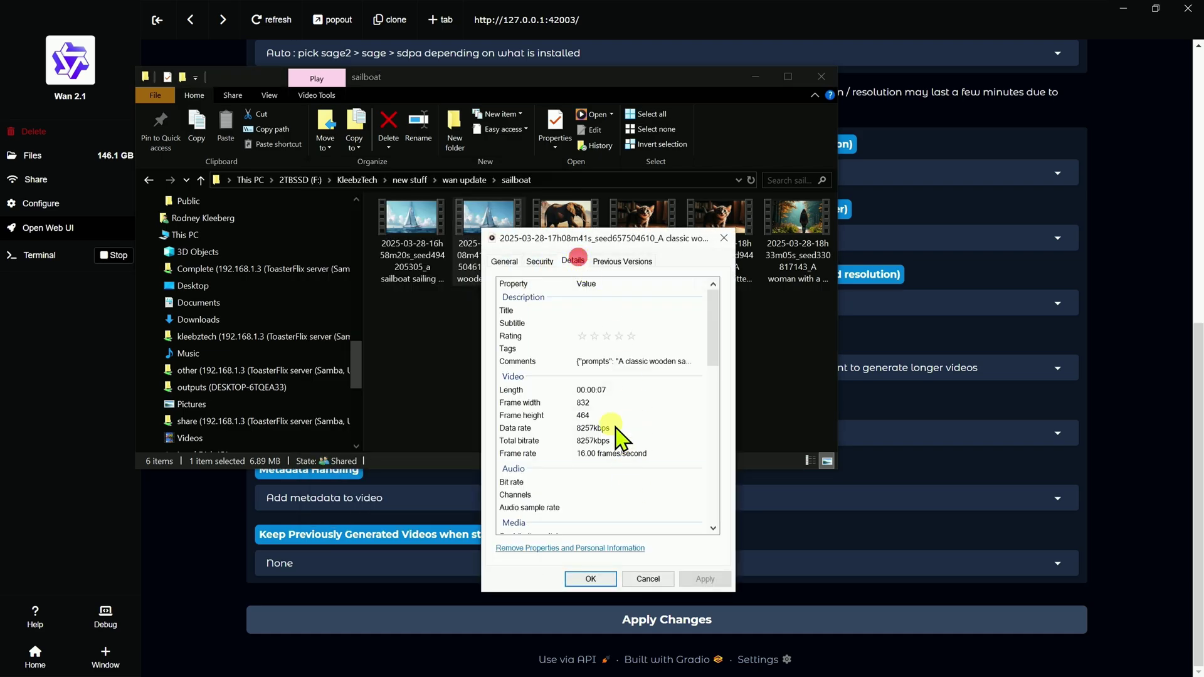
{"action": "left_click", "coordinate": [722, 239]}
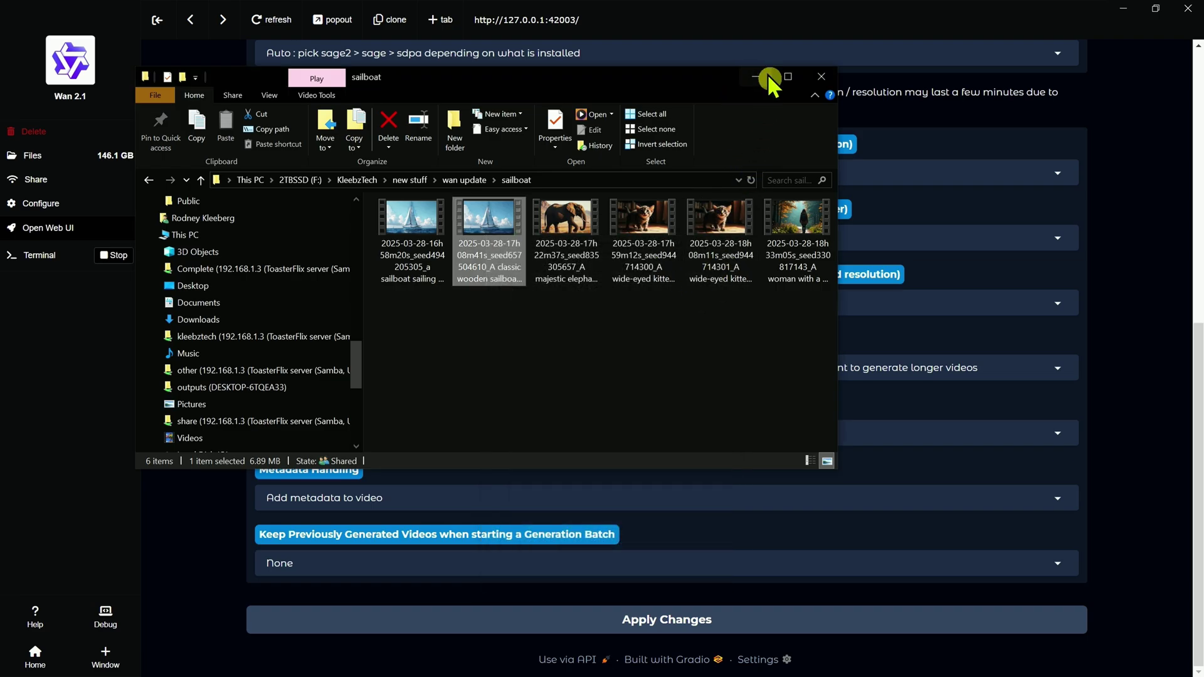
Hide File Explorer and apply the Wan2GP configuration changes.
{"action": "left_click", "coordinate": [762, 82]}
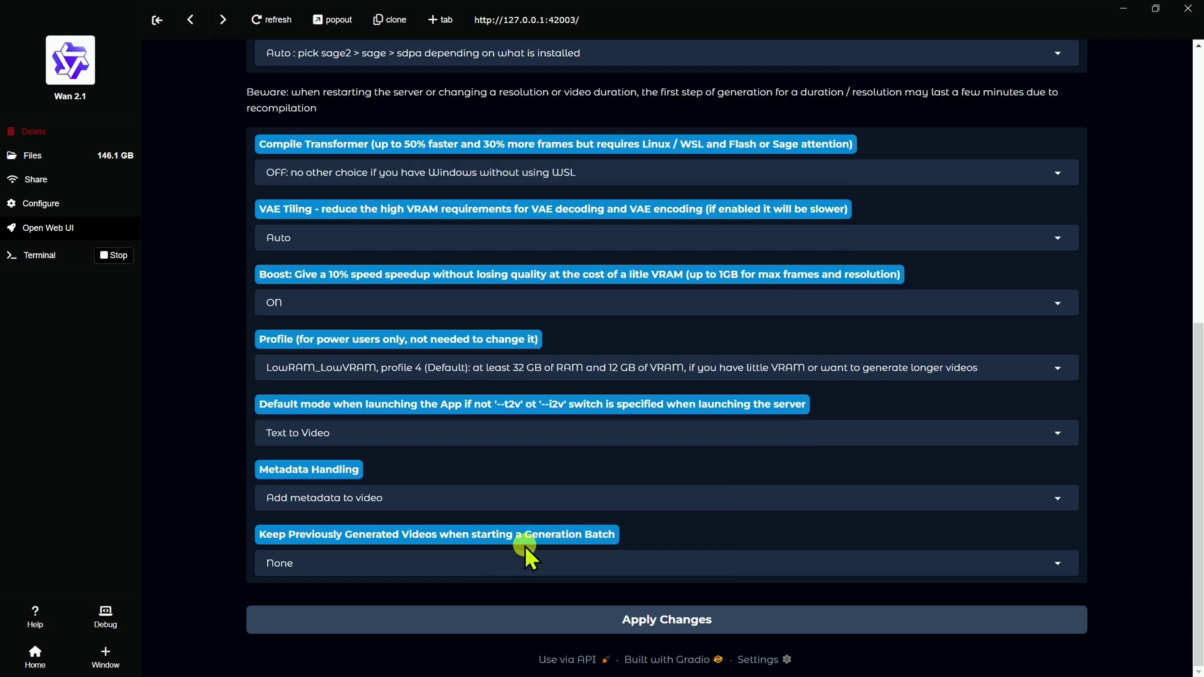
{"action": "left_click", "coordinate": [681, 621]}
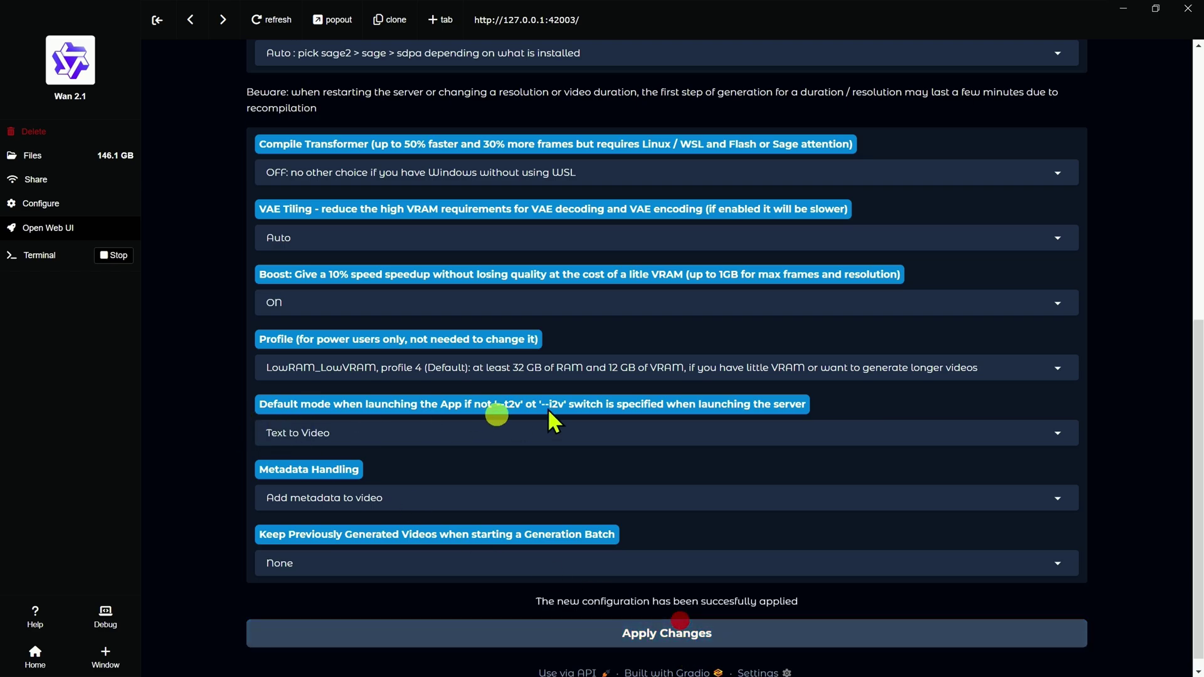
{"action": "scroll", "coordinate": [645, 398], "scroll_direction": "up", "scroll_amount": 8}
Look over the Image To Video and Text To Video pages and the Lora preset list, ending on Text To Video.
{"action": "left_click", "coordinate": [376, 163]}
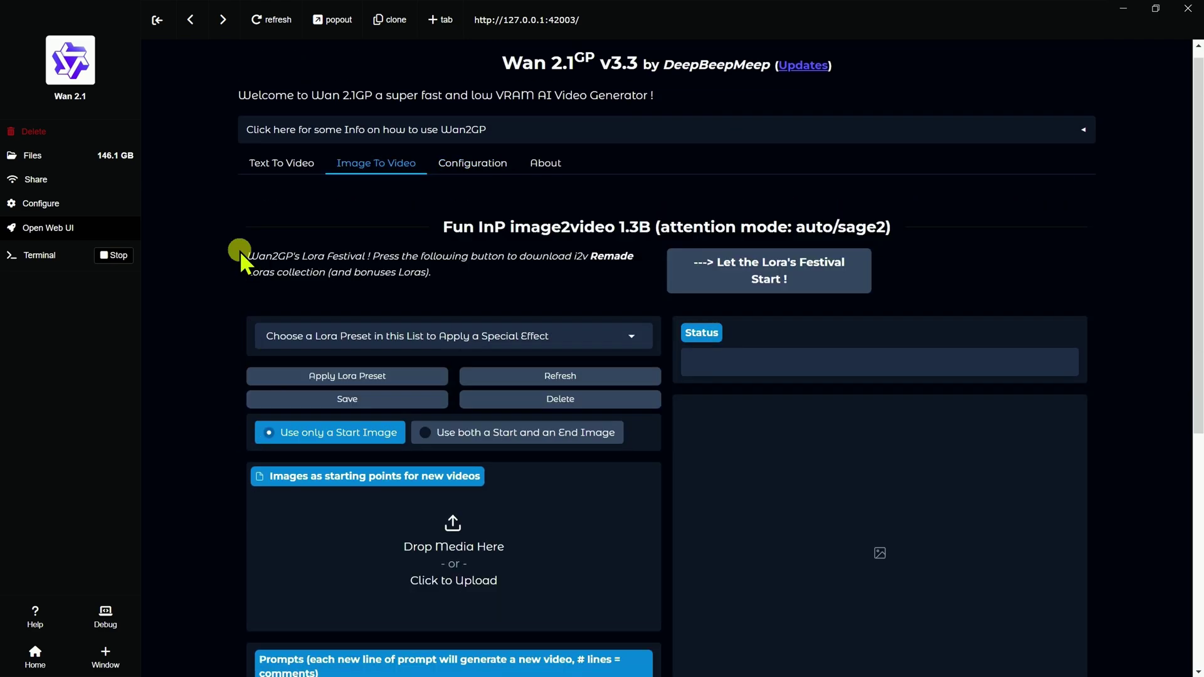
{"action": "left_click", "coordinate": [281, 163]}
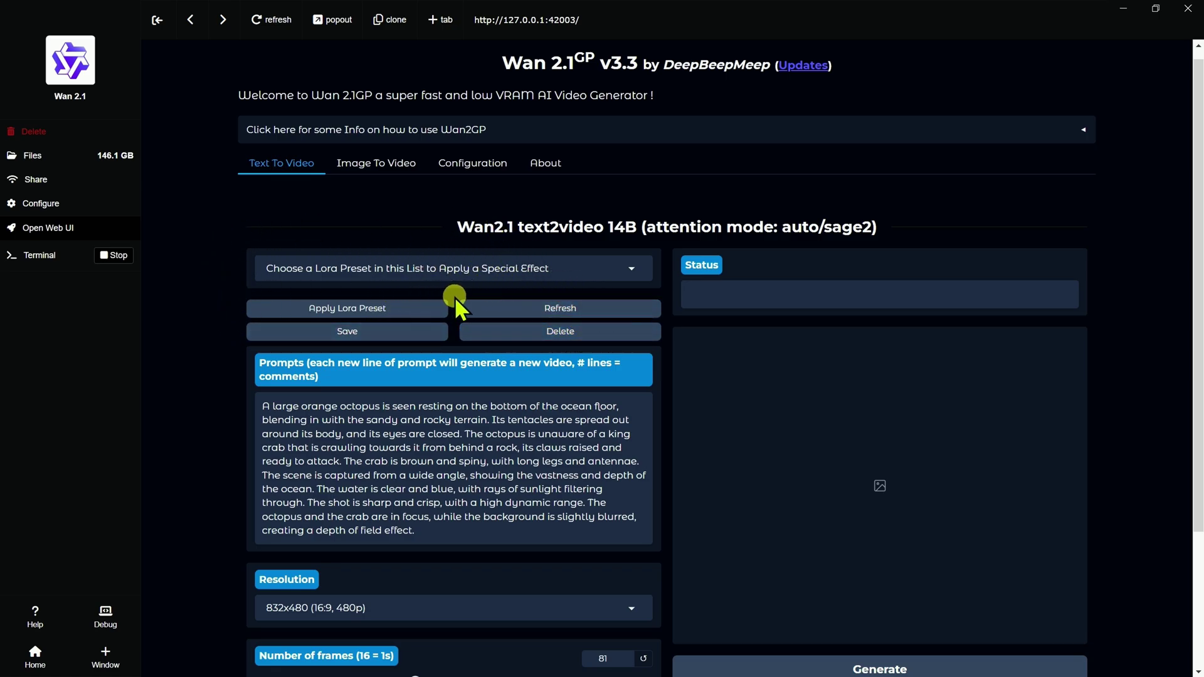
{"action": "left_click", "coordinate": [376, 163]}
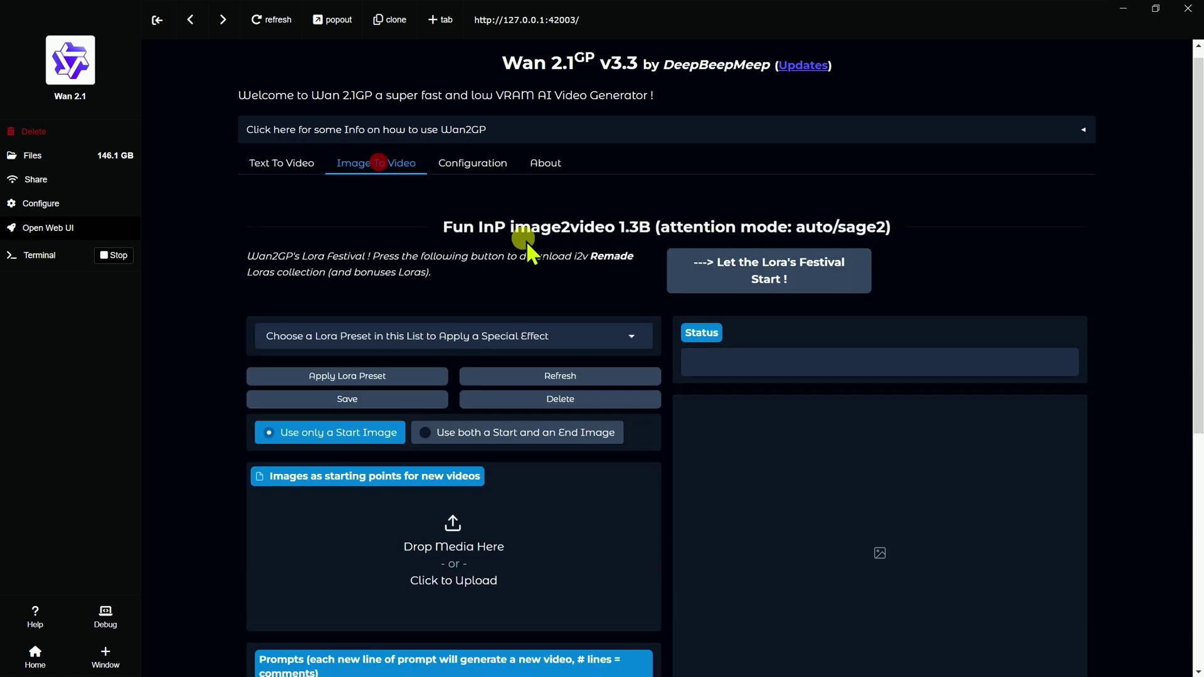
{"action": "left_click", "coordinate": [495, 337]}
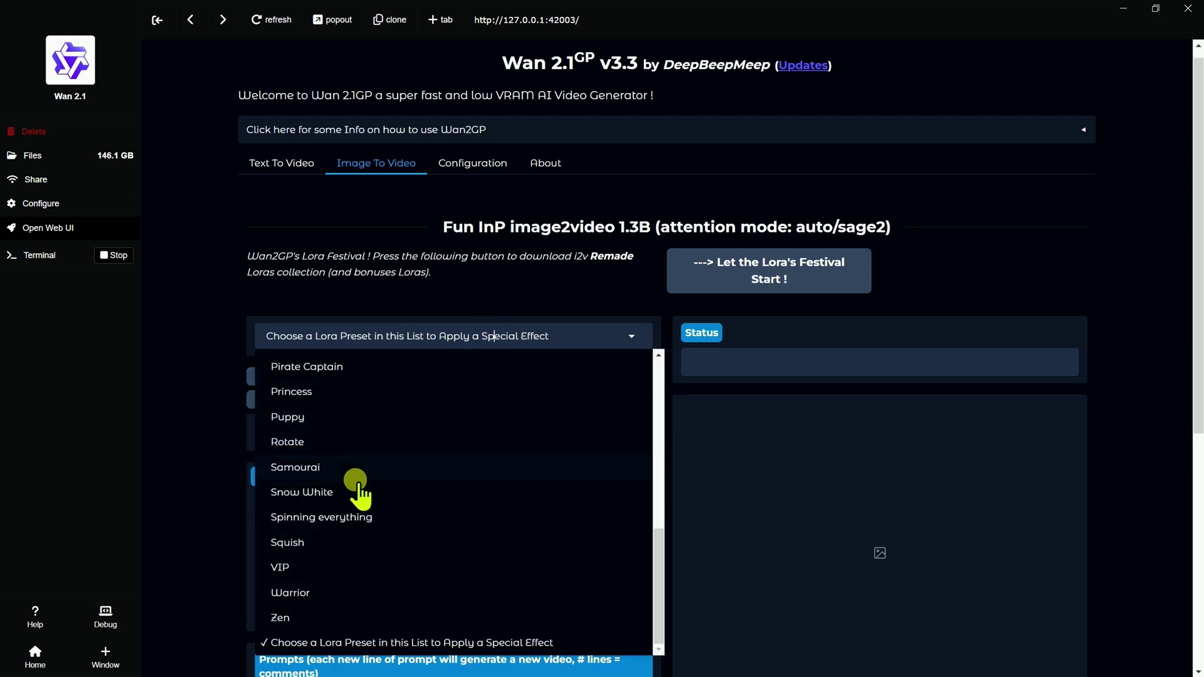
{"action": "left_click", "coordinate": [199, 306]}
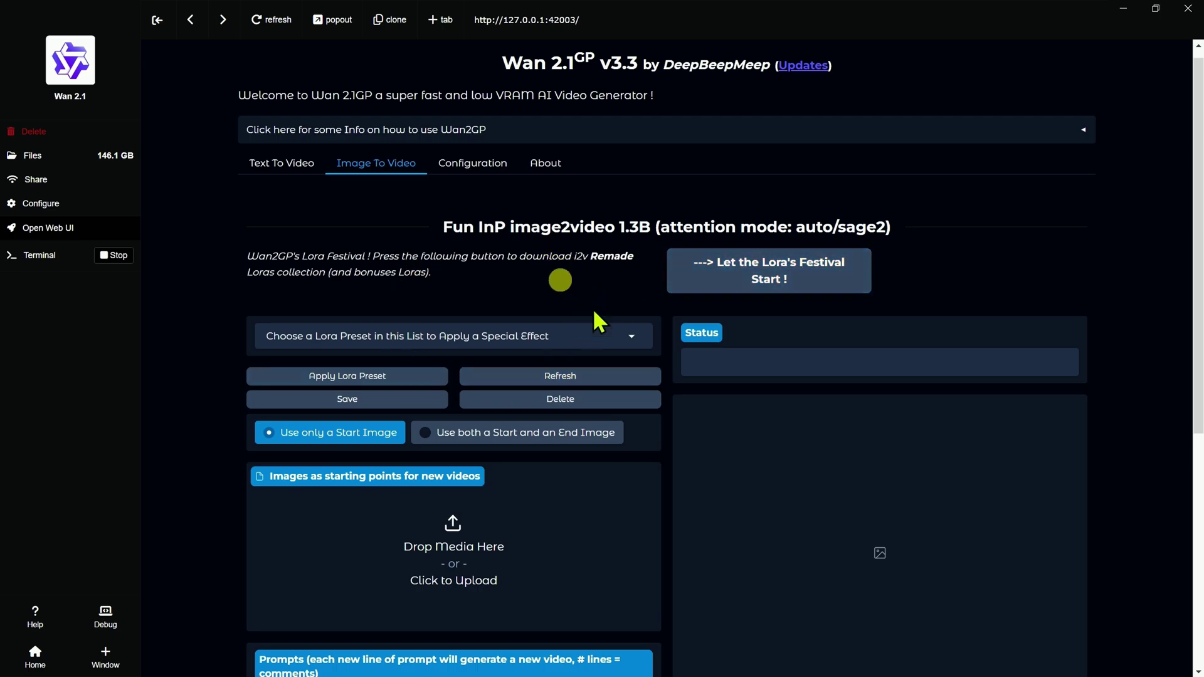
{"action": "left_click", "coordinate": [259, 156]}
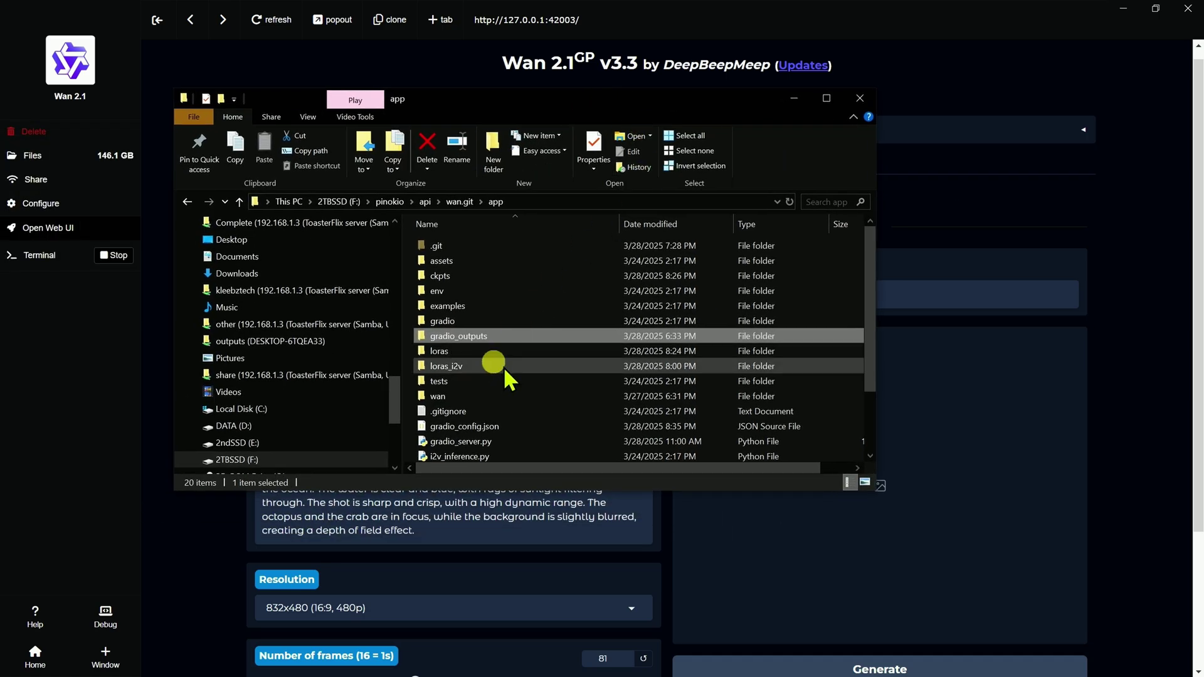
View the loras folder (detailz-wan.safetensors, pixar_10_epochs.safetensors, README.txt), then minimize Explorer.
{"action": "double_click", "coordinate": [479, 351]}
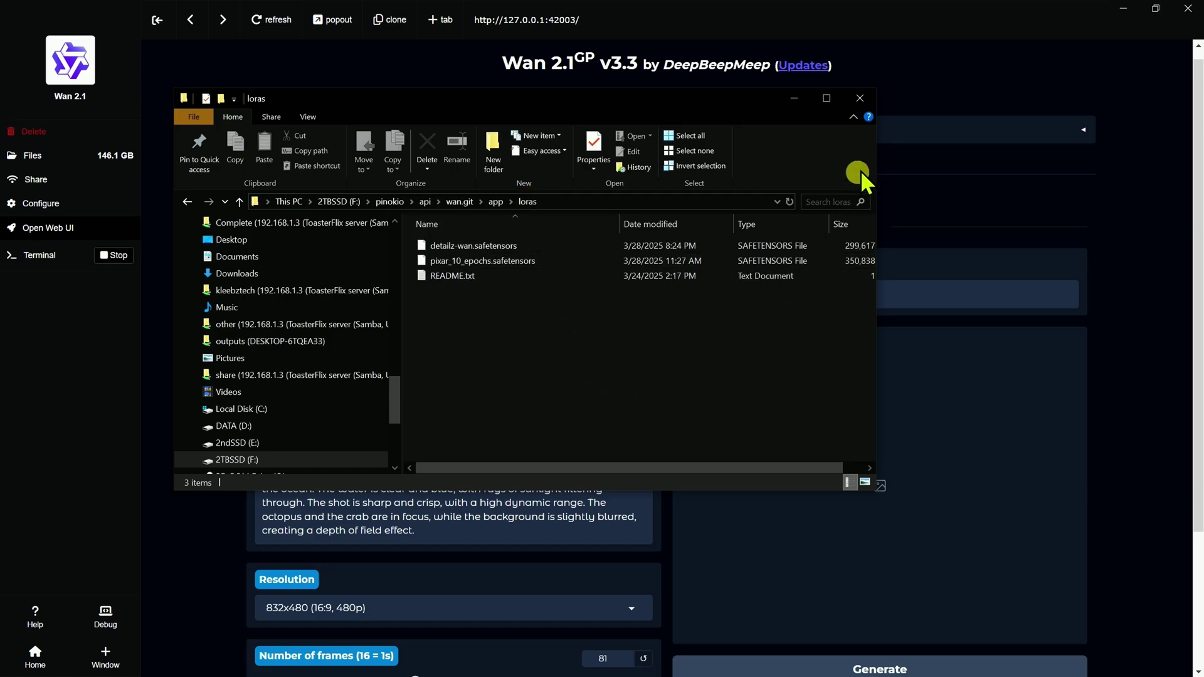
{"action": "left_click", "coordinate": [796, 98]}
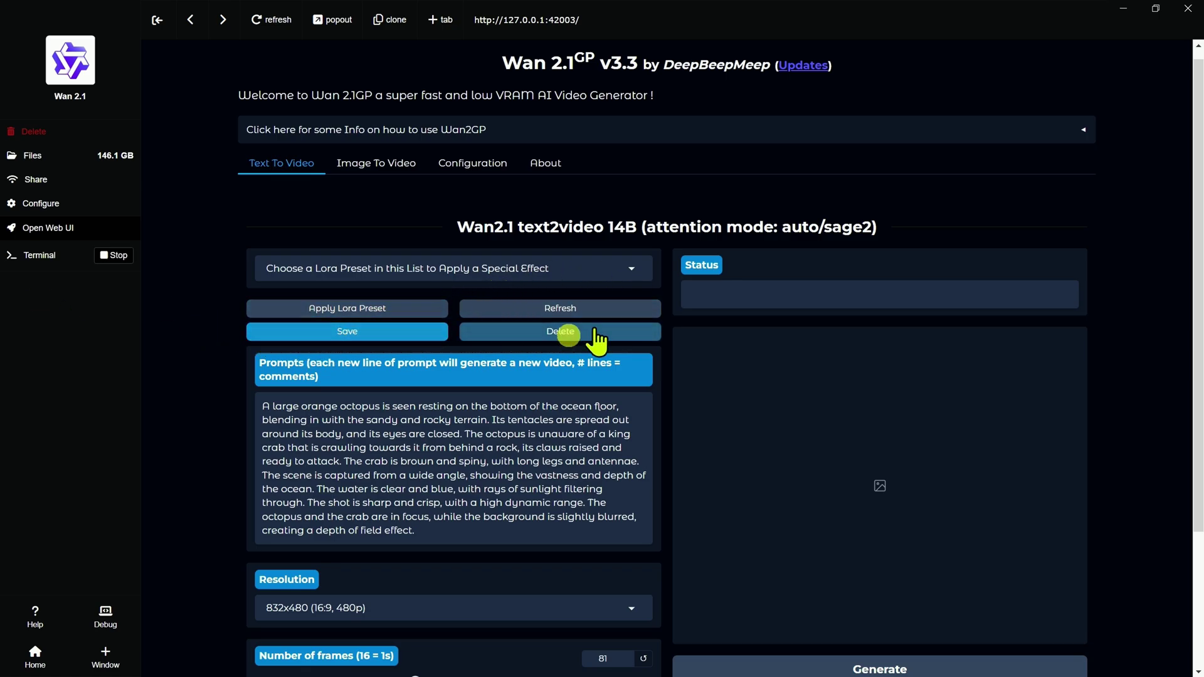
Refresh the Lora list and verify the preset dropdown still offers only the default entry.
{"action": "left_click", "coordinate": [564, 307]}
{"action": "scroll", "coordinate": [211, 380], "scroll_direction": "down", "scroll_amount": 3}
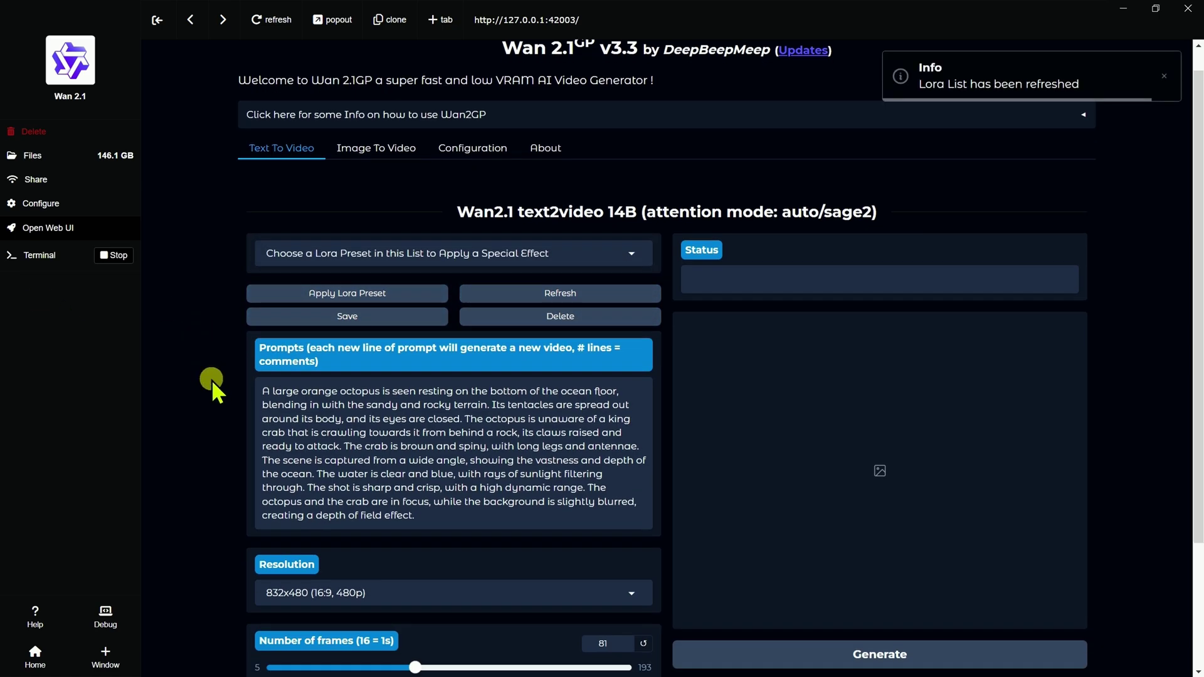
{"action": "scroll", "coordinate": [255, 267], "scroll_direction": "up", "scroll_amount": 3}
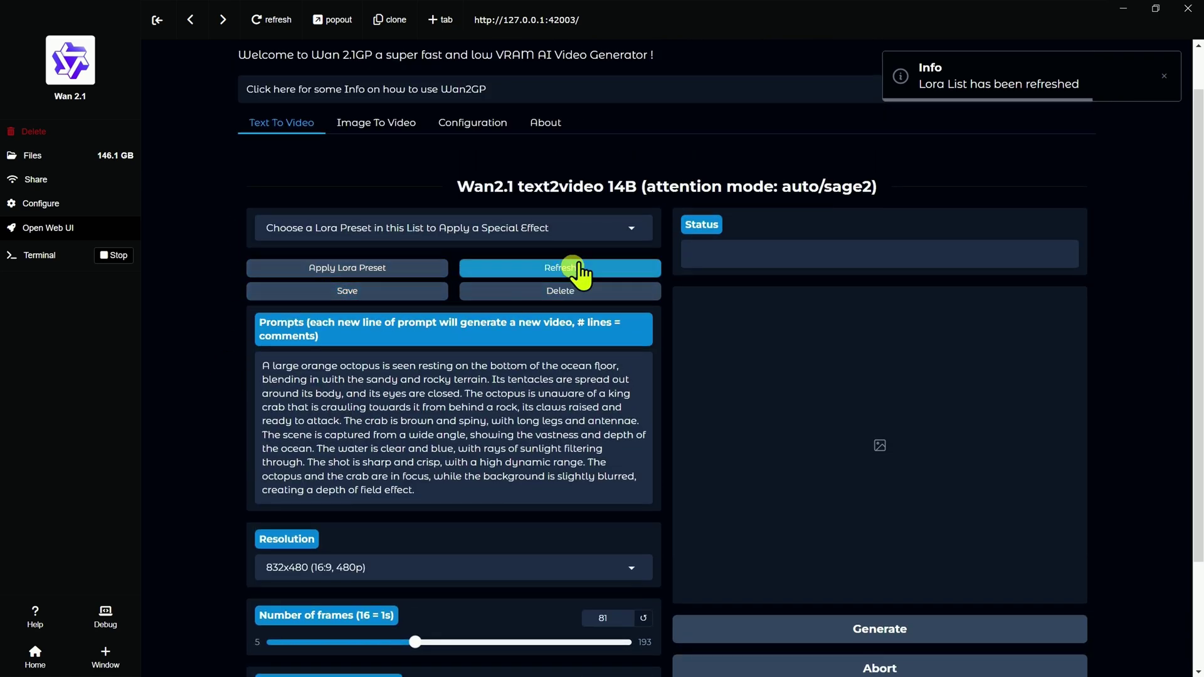
{"action": "left_click", "coordinate": [624, 228]}
{"action": "left_click", "coordinate": [195, 233]}
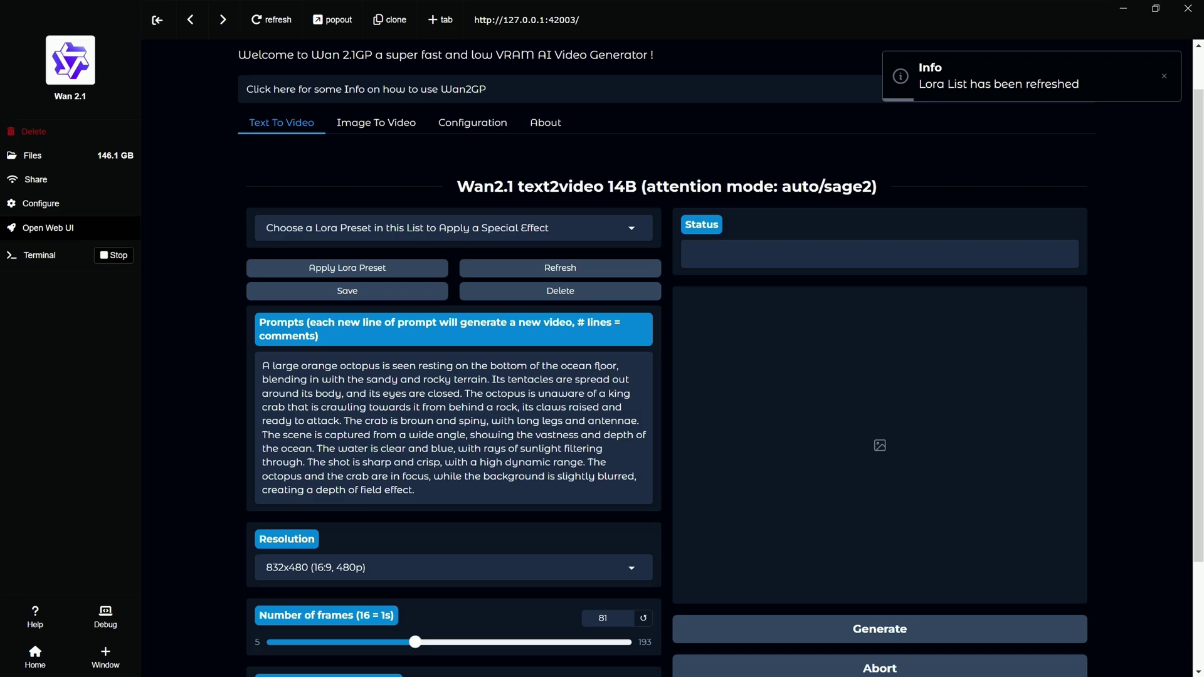
Back in Explorer, go to loras_i2v and bring up the context menu for 360 rotation.lset.
{"action": "key", "text": "alt+Tab"}
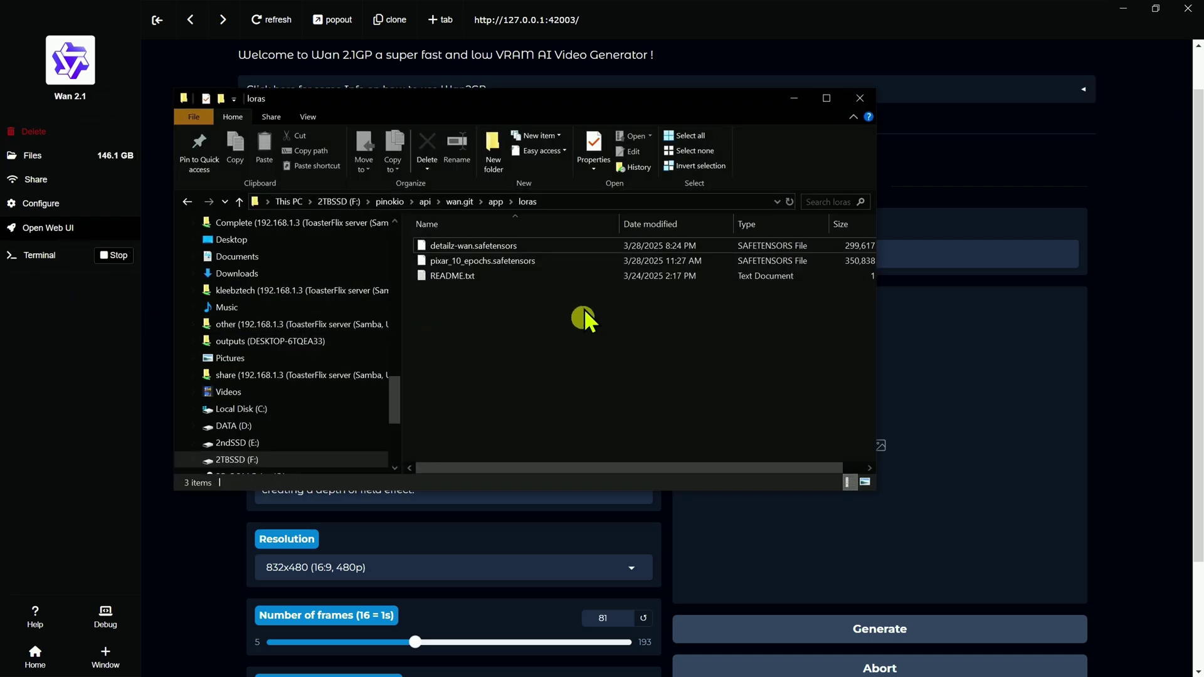
{"action": "left_click", "coordinate": [496, 201]}
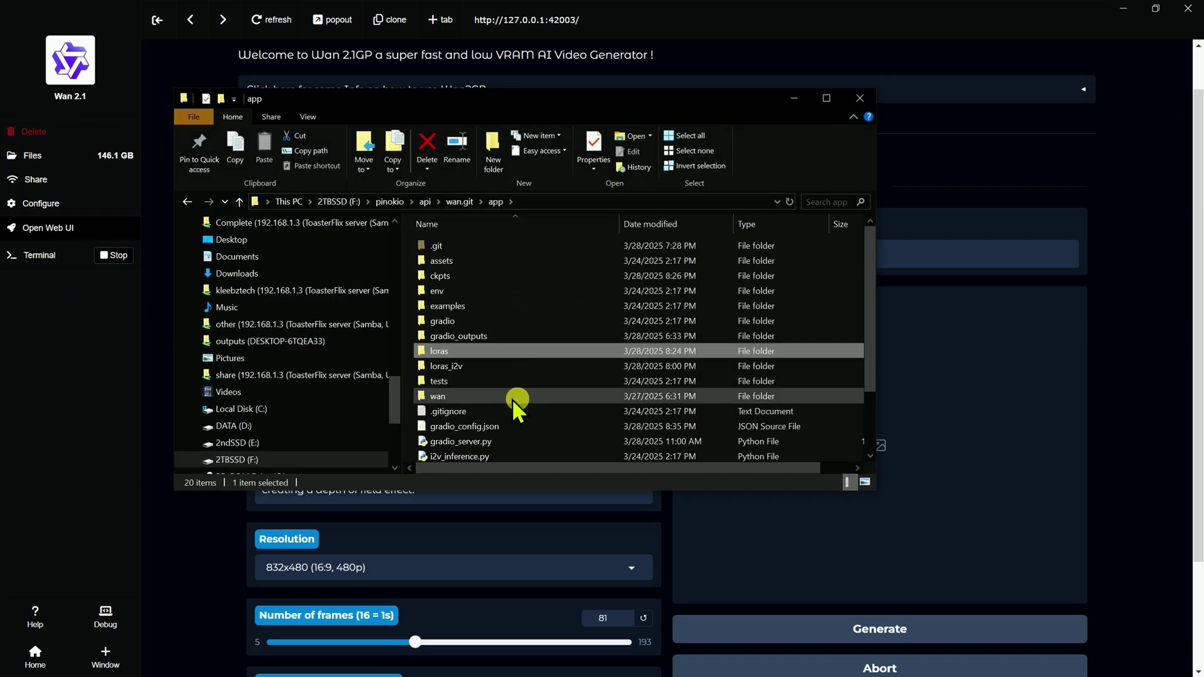
{"action": "left_click", "coordinate": [478, 370]}
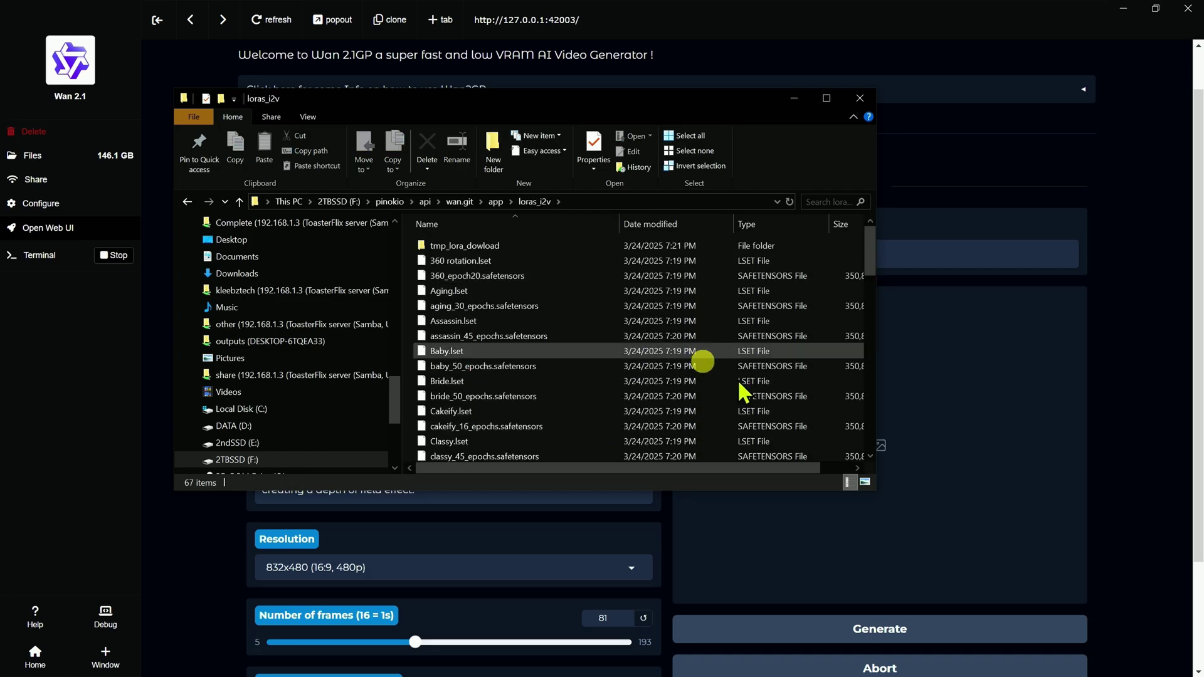
{"action": "left_click", "coordinate": [516, 263]}
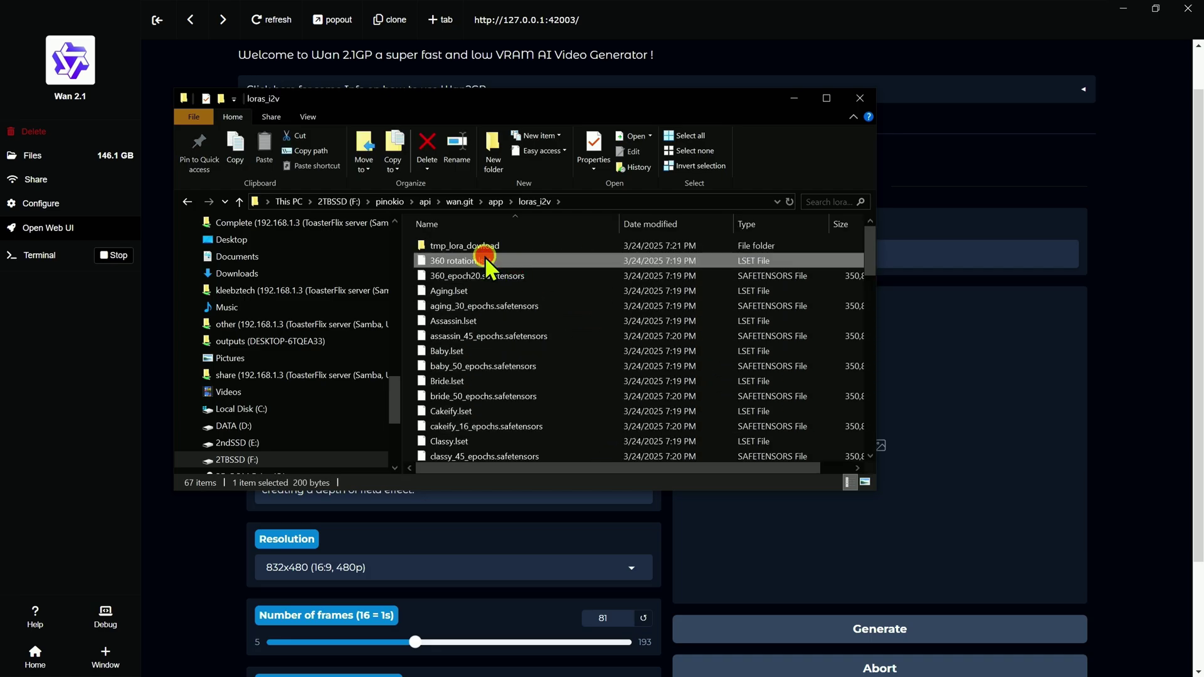
{"action": "right_click", "coordinate": [484, 256]}
Open 360 rotation.lset in Notepad++ and read its 360_epoch20.safetensors entry and prompt without editing.
{"action": "left_click", "coordinate": [570, 282]}
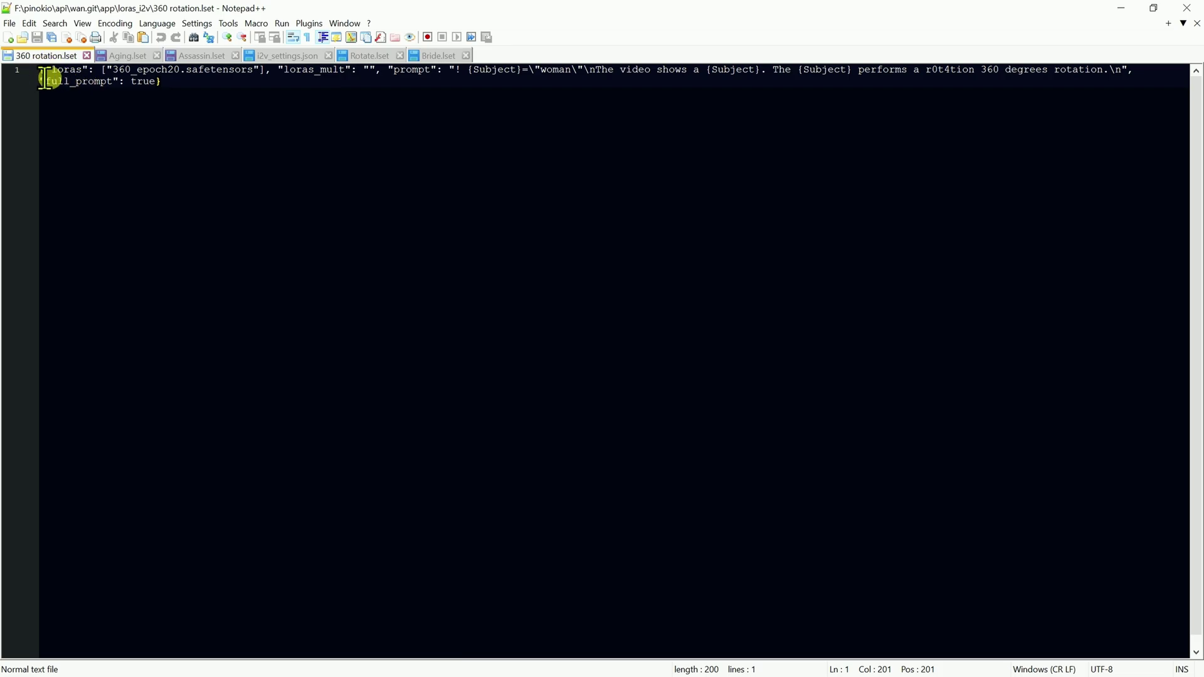
{"action": "left_click_drag", "start_coordinate": [188, 79], "coordinate": [25, 66]}
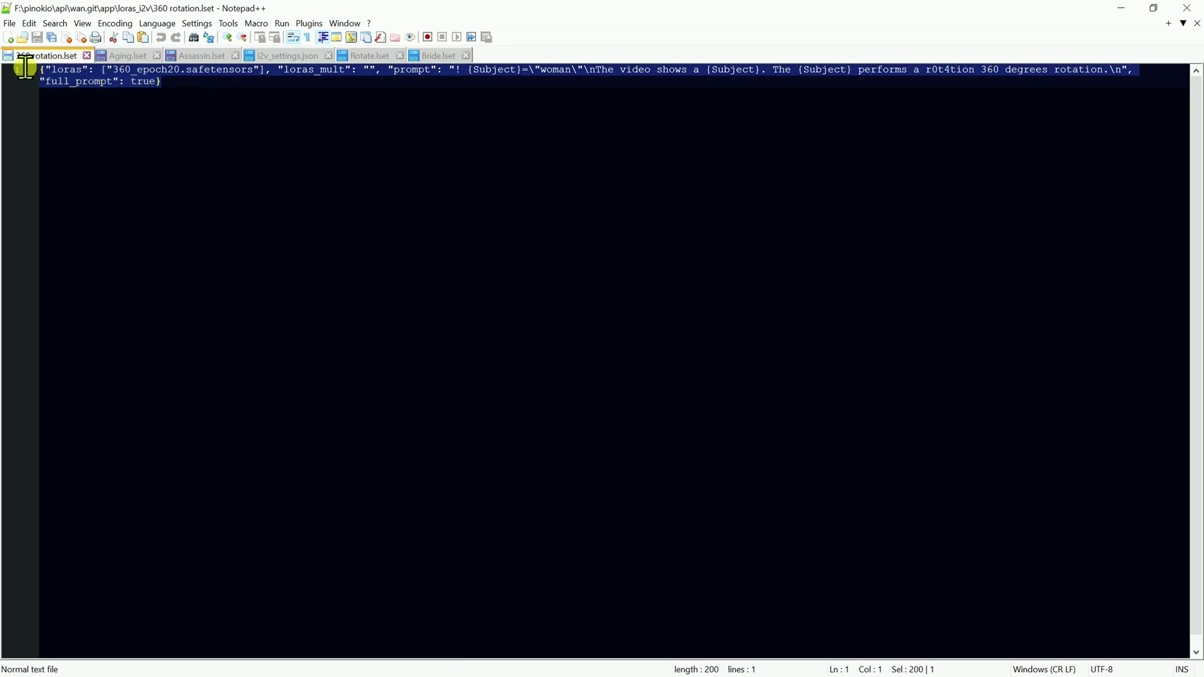
{"action": "left_click", "coordinate": [75, 74]}
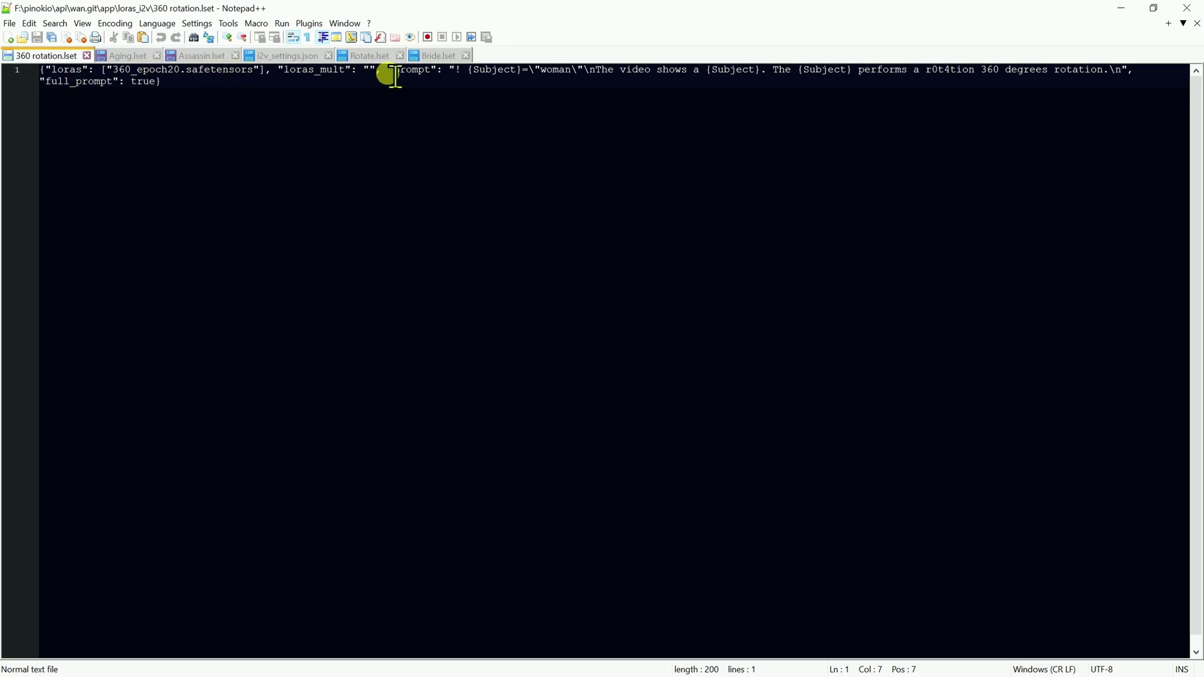
{"action": "left_click_drag", "start_coordinate": [529, 70], "coordinate": [1036, 92]}
{"action": "left_click", "coordinate": [301, 73]}
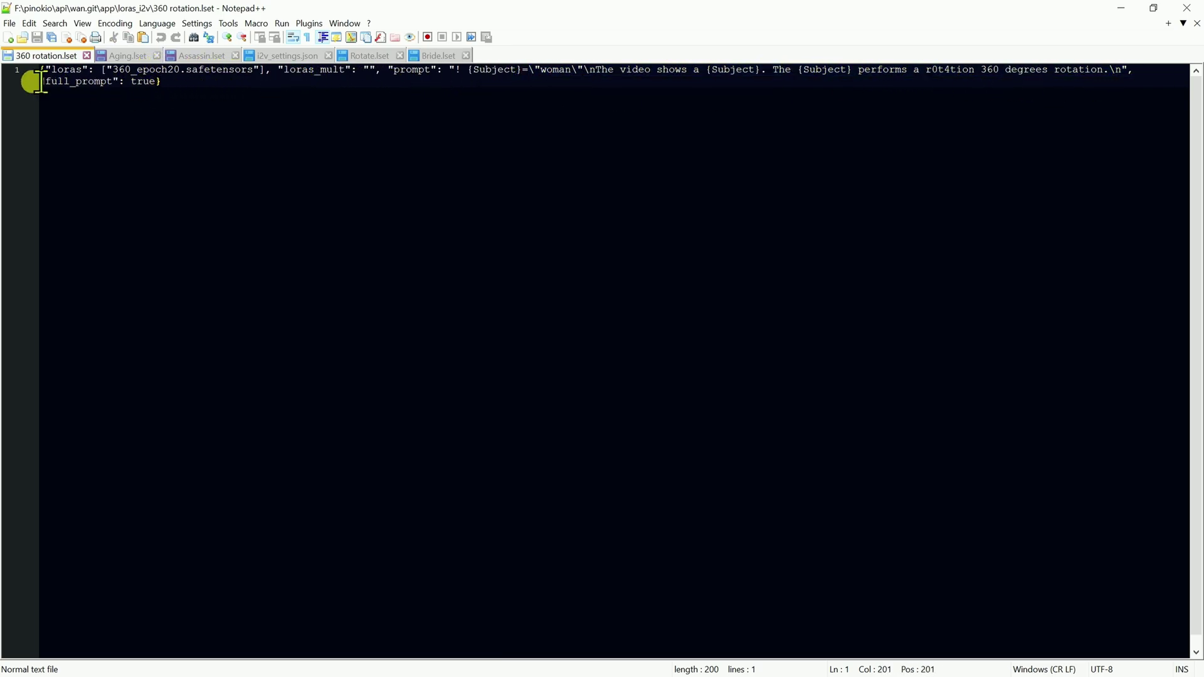
Close Notepad++, go up to app, reopen the loras folder, and minimize Explorer.
{"action": "left_click", "coordinate": [1187, 7]}
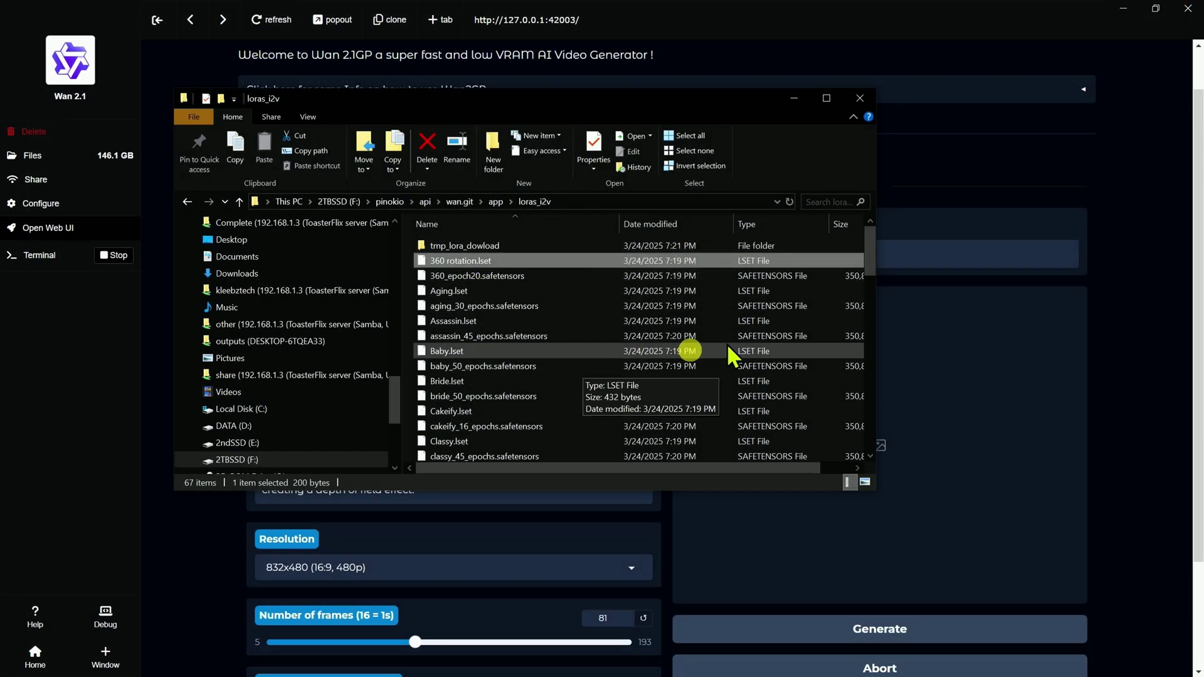
{"action": "key", "text": "BackSpace"}
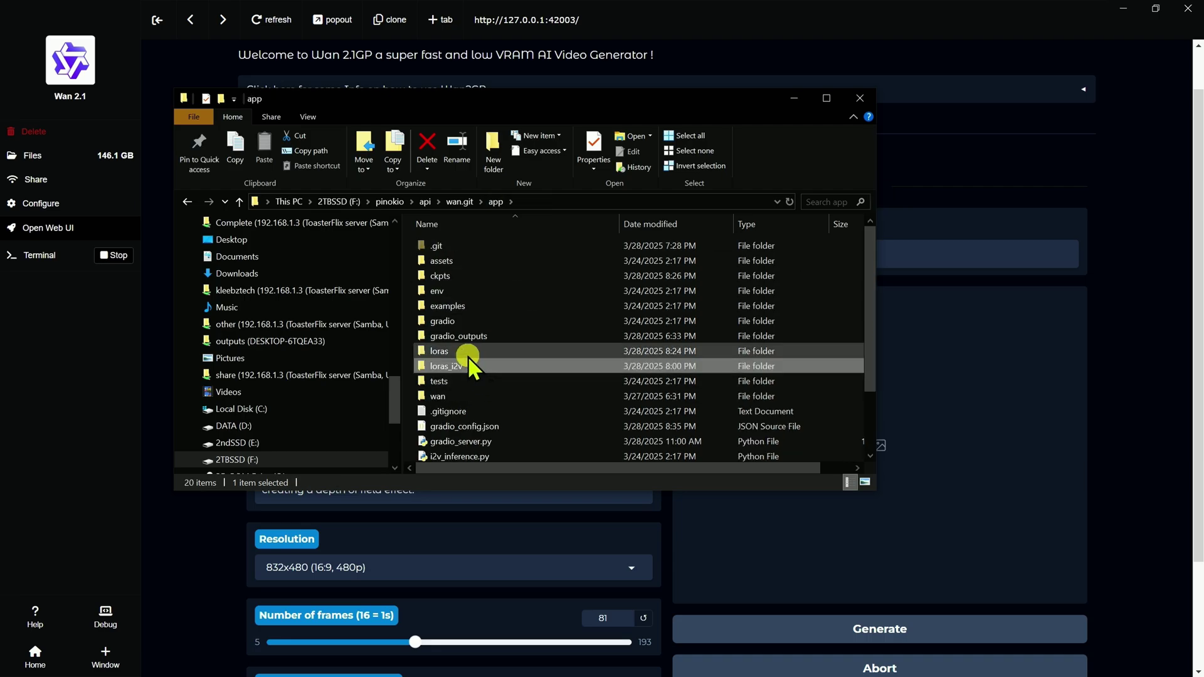
{"action": "double_click", "coordinate": [468, 355]}
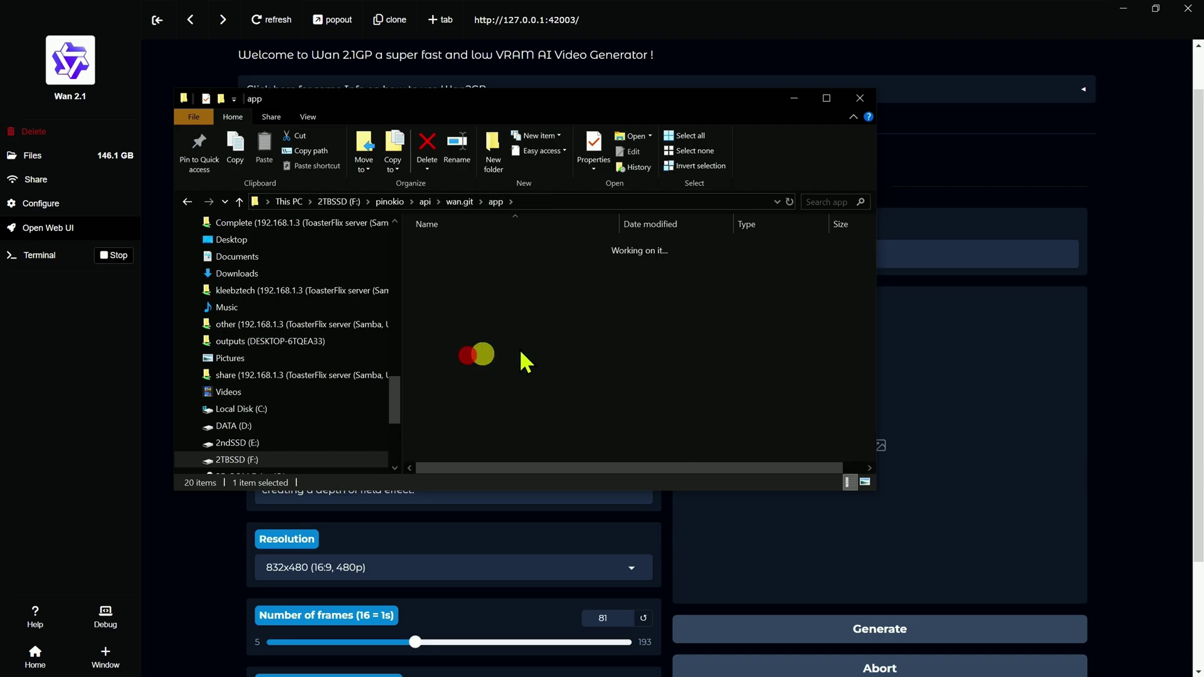
{"action": "left_click", "coordinate": [793, 97]}
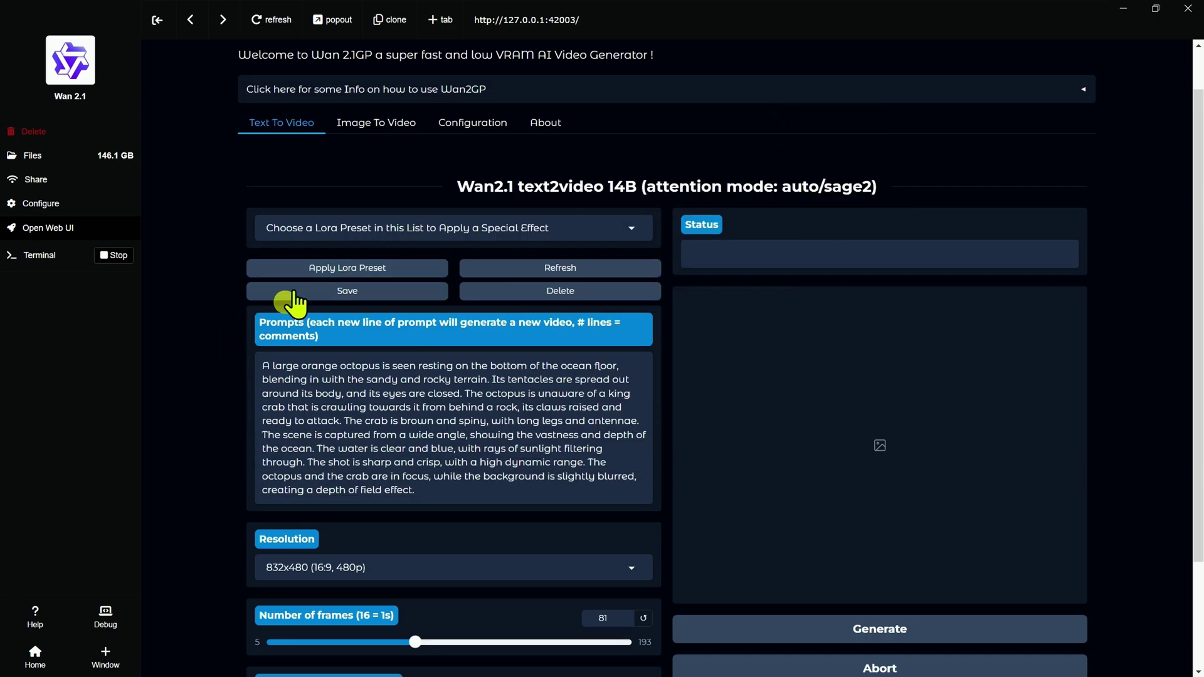
Enable Advanced Mode and pick detailz-wan from the Activated Loras list.
{"action": "scroll", "coordinate": [239, 362], "scroll_direction": "down", "scroll_amount": 3}
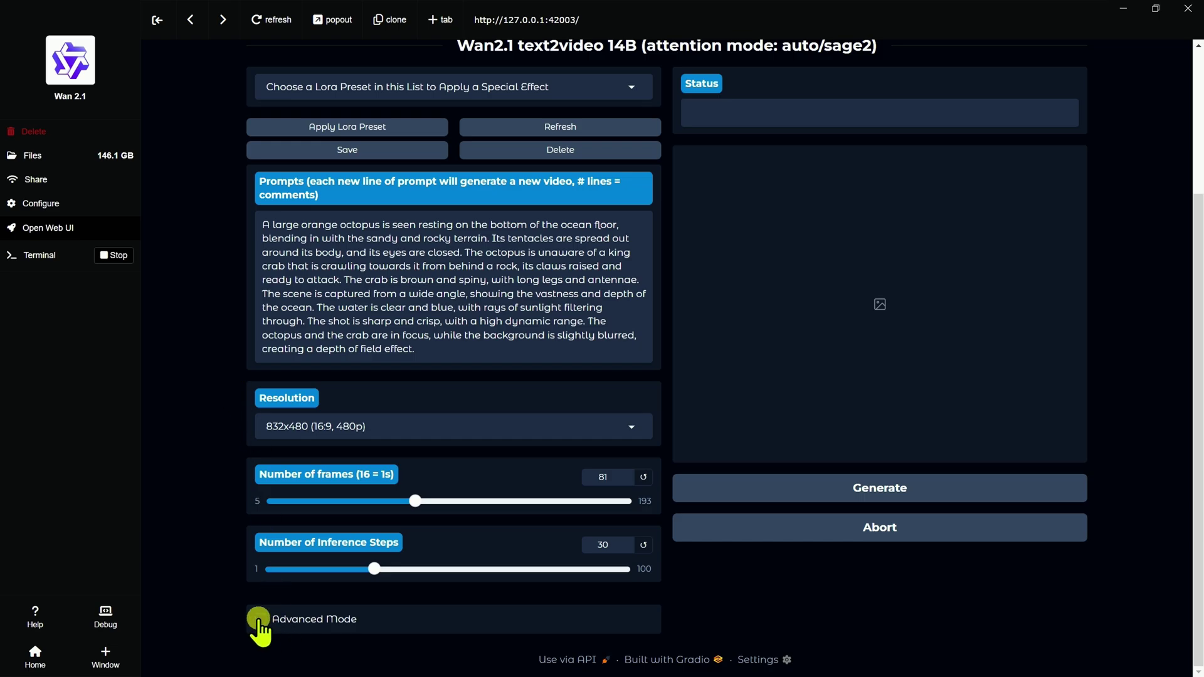
{"action": "left_click", "coordinate": [263, 624]}
{"action": "scroll", "coordinate": [206, 488], "scroll_direction": "down", "scroll_amount": 1}
{"action": "scroll", "coordinate": [206, 490], "scroll_direction": "down", "scroll_amount": 7}
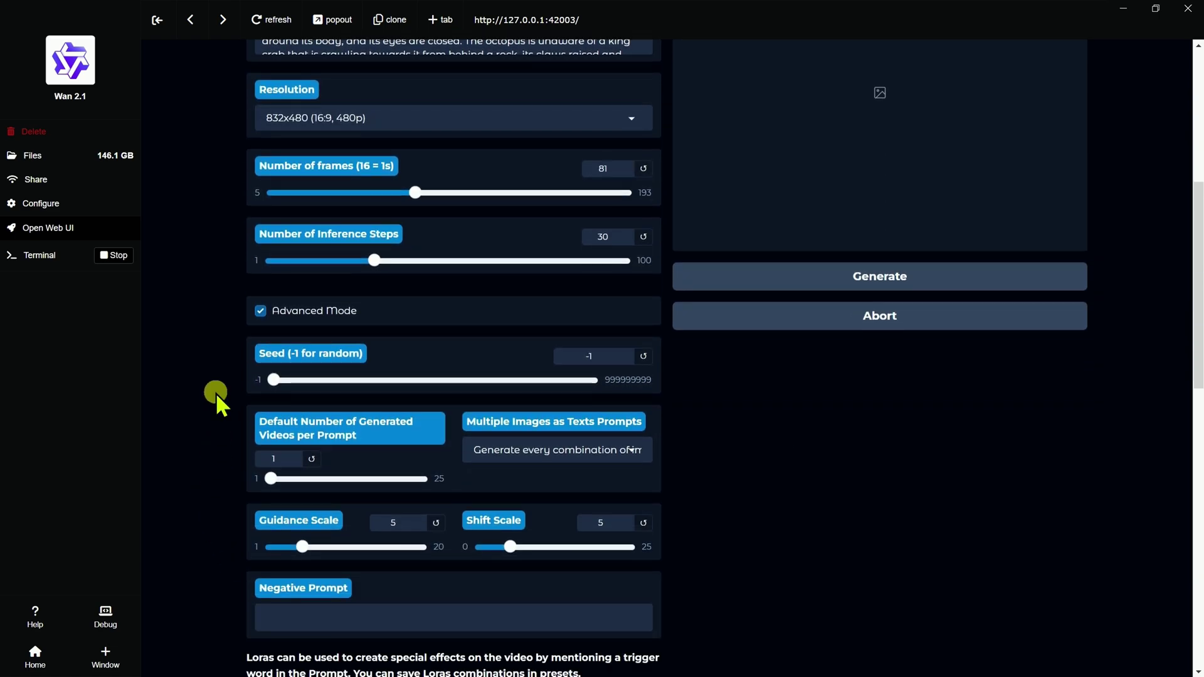
{"action": "scroll", "coordinate": [215, 392], "scroll_direction": "down", "scroll_amount": 3}
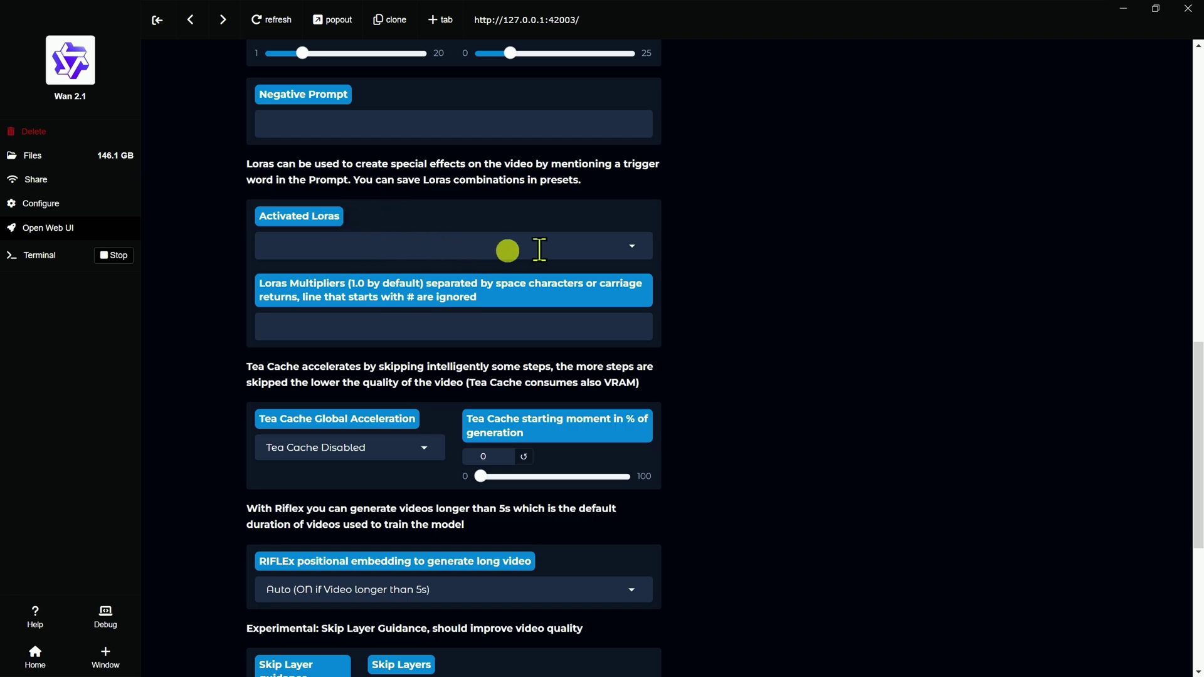
{"action": "scroll", "coordinate": [223, 385], "scroll_direction": "up", "scroll_amount": 1}
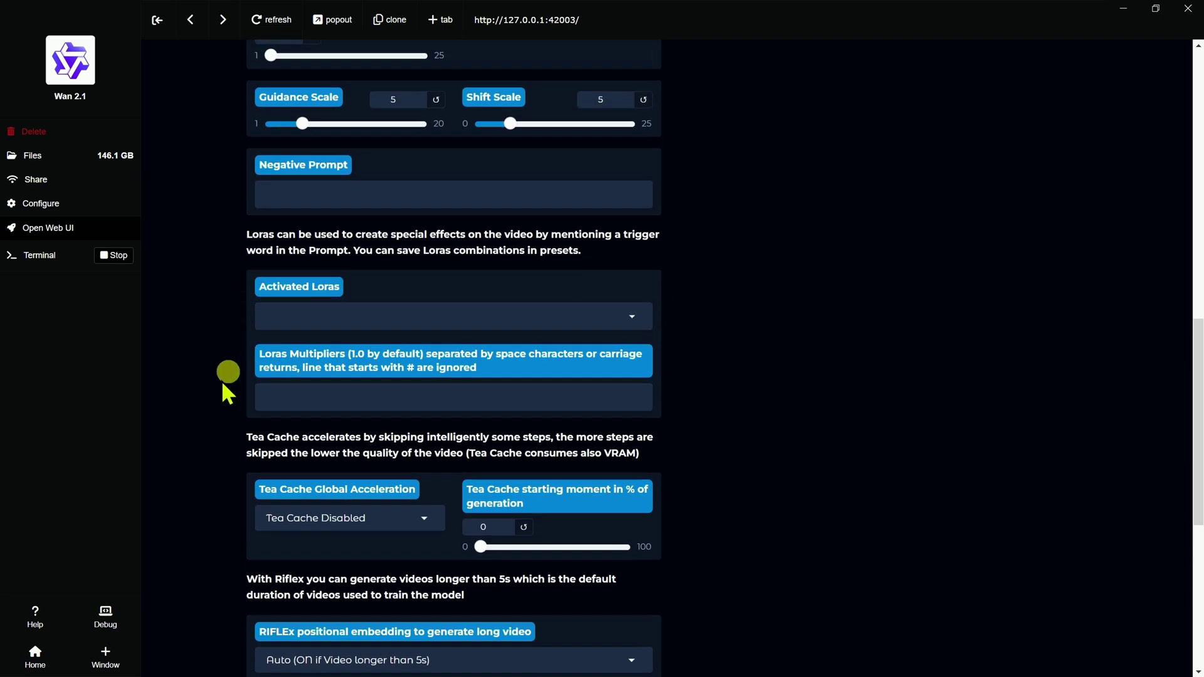
{"action": "left_click", "coordinate": [629, 320]}
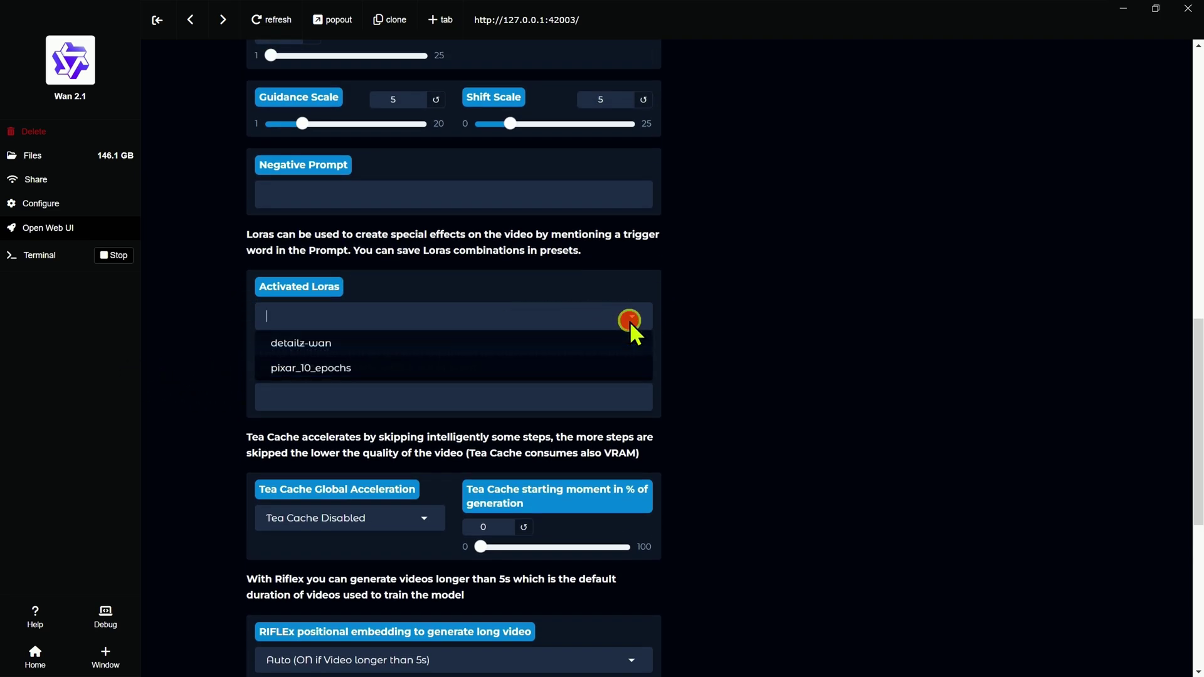
{"action": "left_click", "coordinate": [394, 343]}
{"action": "left_click", "coordinate": [225, 296]}
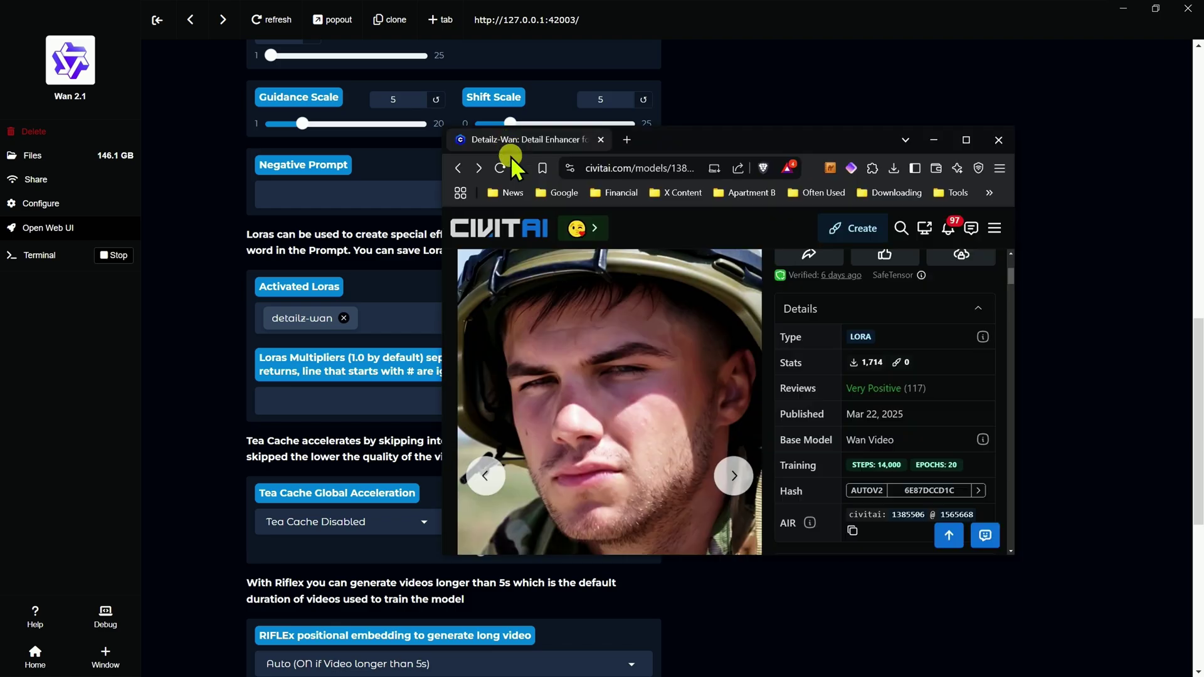
Maximize the Detailz-WAN Civitai page and scroll to its usage notes: strength 0.75–1.0, no trigger word.
{"action": "double_click", "coordinate": [960, 137]}
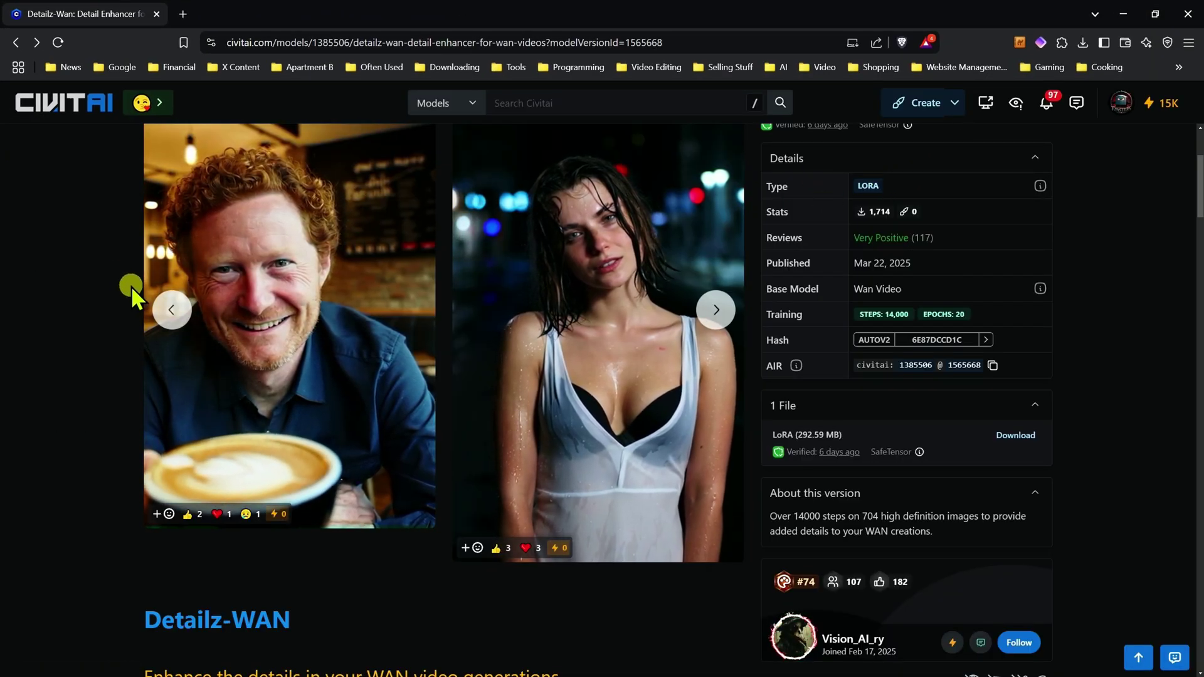
{"action": "scroll", "coordinate": [130, 285], "scroll_direction": "down", "scroll_amount": 3}
{"action": "scroll", "coordinate": [130, 290], "scroll_direction": "down", "scroll_amount": 4}
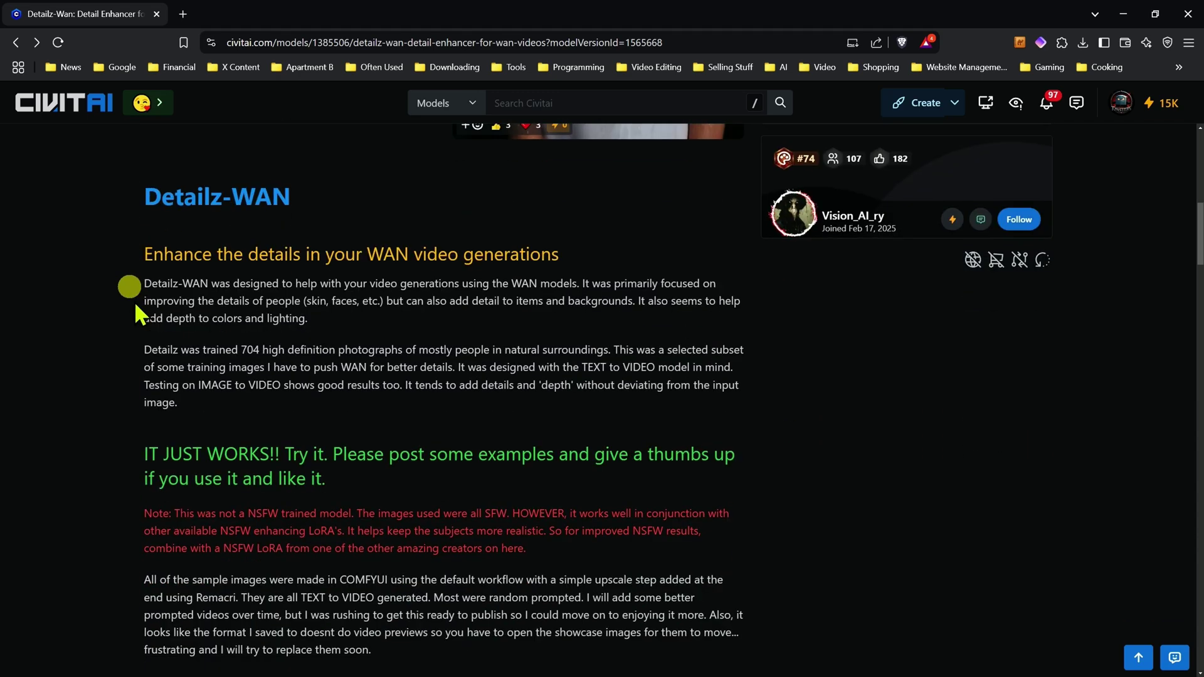
{"action": "scroll", "coordinate": [397, 423], "scroll_direction": "down", "scroll_amount": 1}
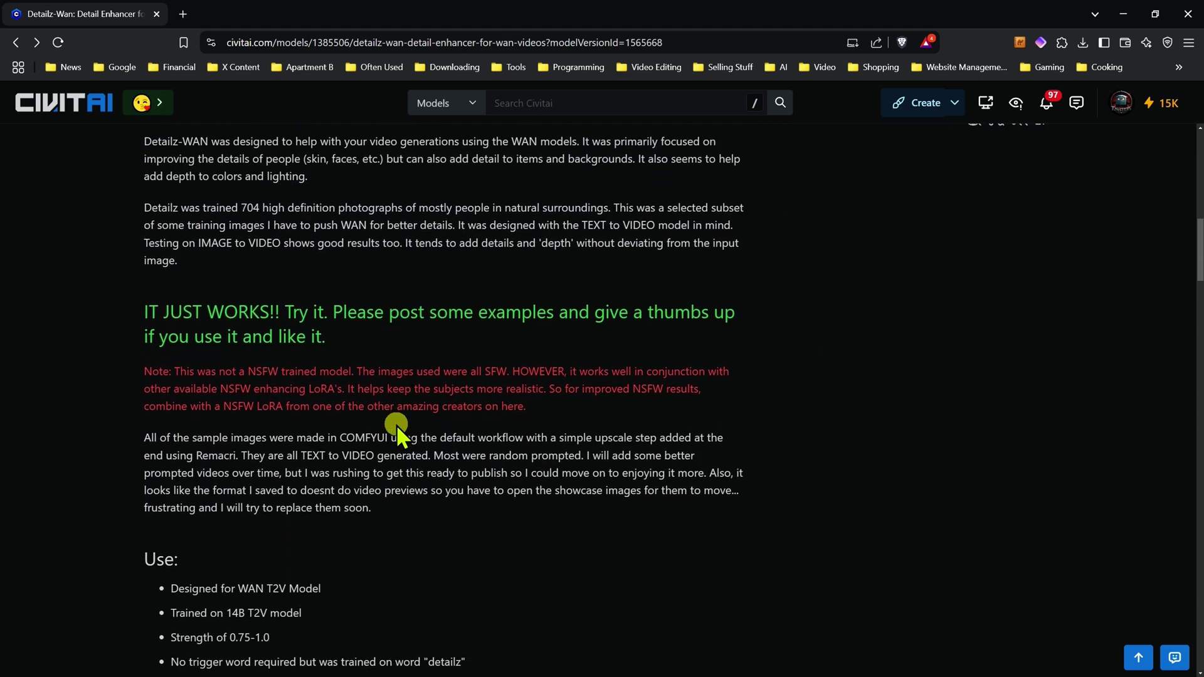
{"action": "scroll", "coordinate": [396, 424], "scroll_direction": "down", "scroll_amount": 1}
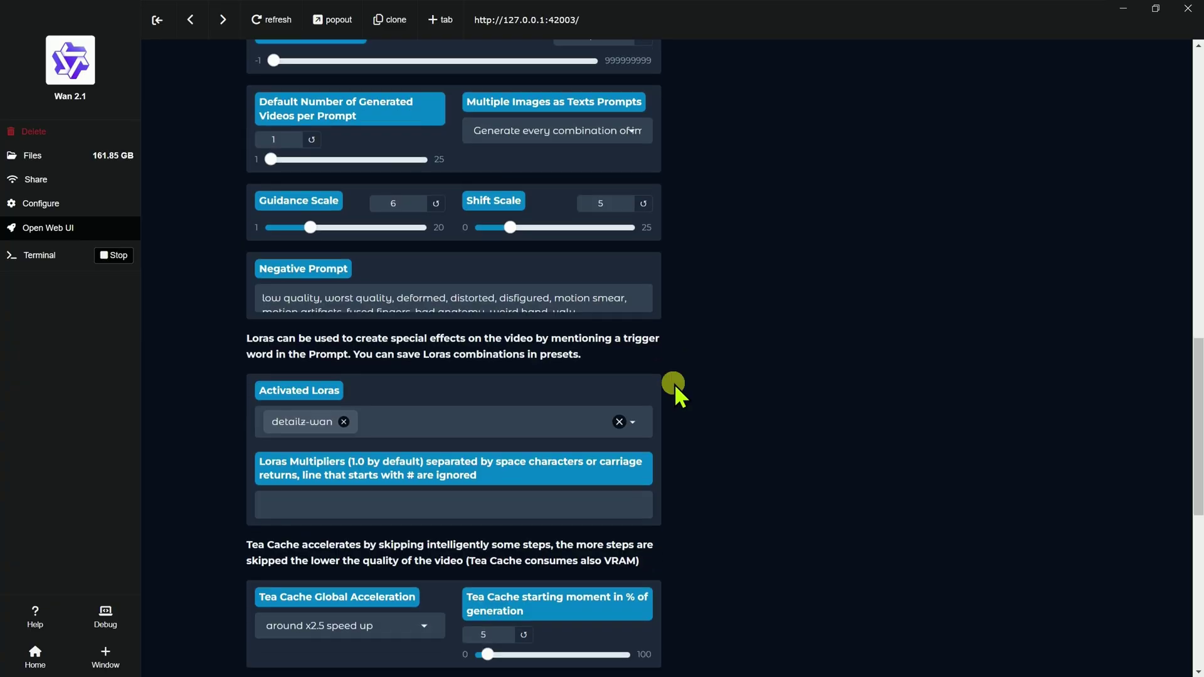
{"action": "scroll", "coordinate": [283, 345], "scroll_direction": "down", "scroll_amount": 2}
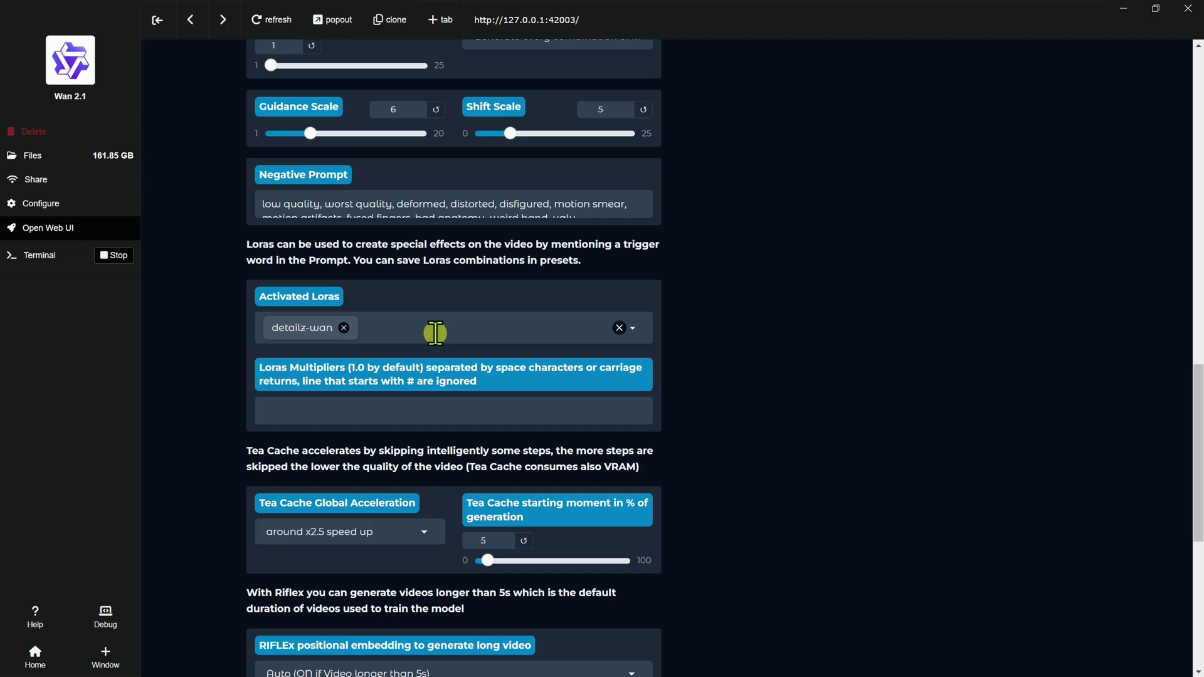
Save the settings with the detailz-wan LoRA, Skip Layer Guidance and CFG Star as Wan2GP's defaults.
{"action": "scroll", "coordinate": [289, 367], "scroll_direction": "down", "scroll_amount": 7}
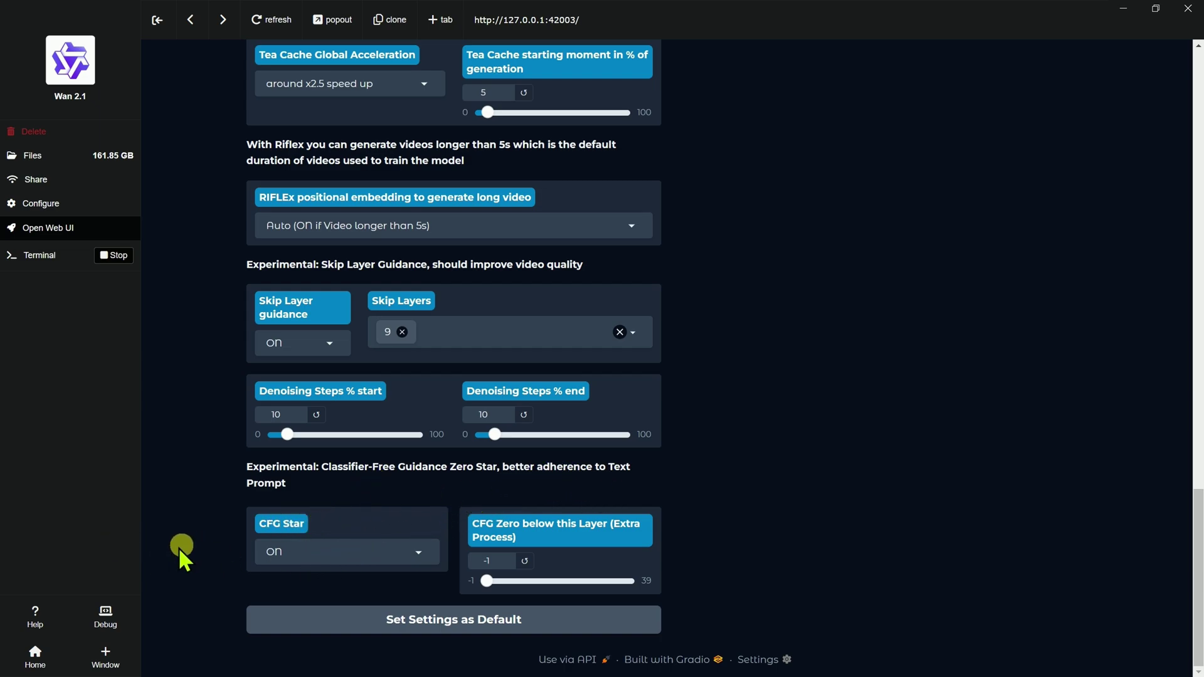
{"action": "left_click", "coordinate": [442, 623]}
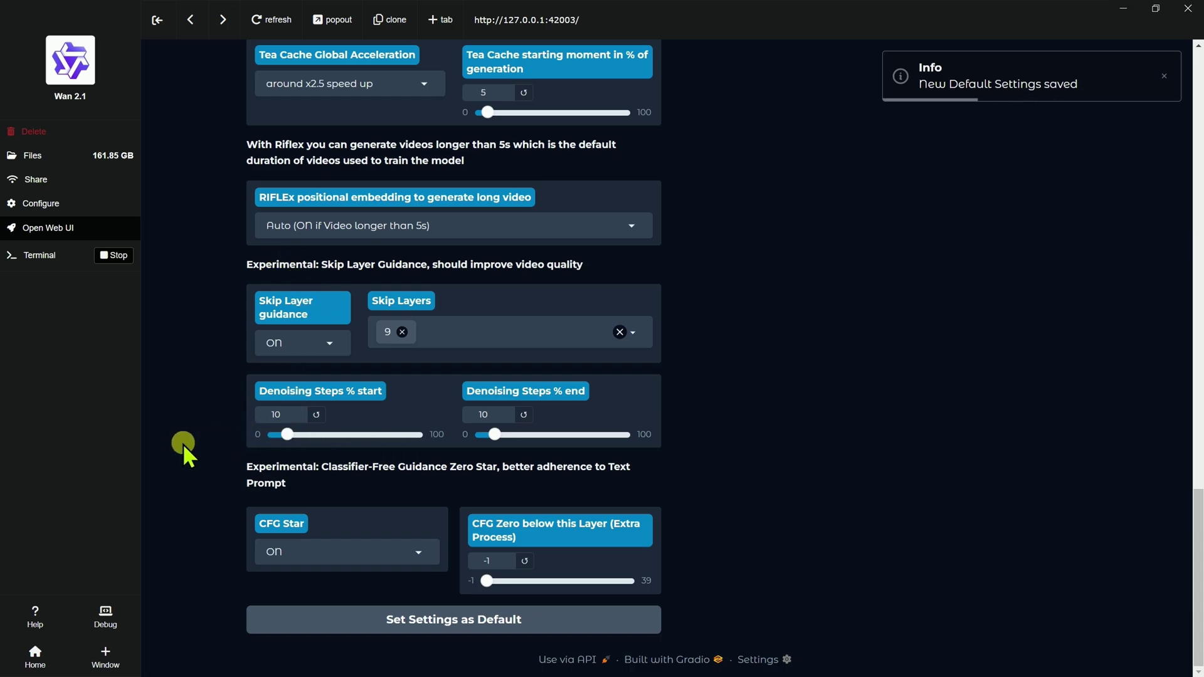
{"action": "scroll", "coordinate": [185, 442], "scroll_direction": "up", "scroll_amount": 5}
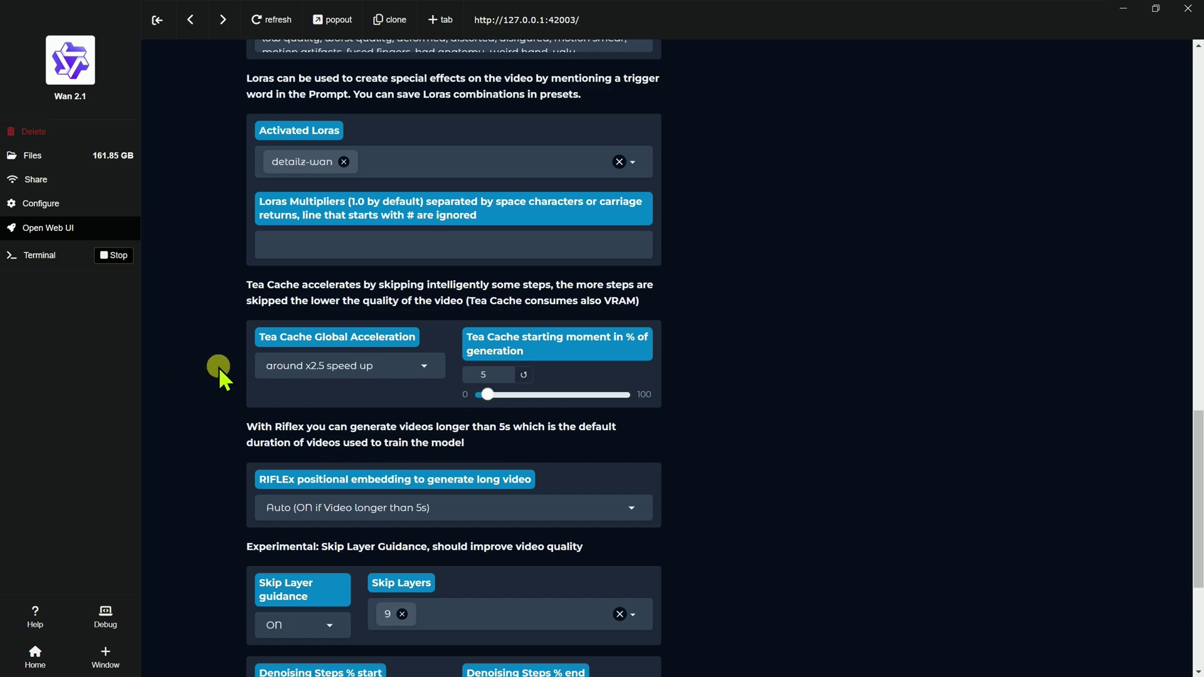
{"action": "scroll", "coordinate": [746, 352], "scroll_direction": "up", "scroll_amount": 3}
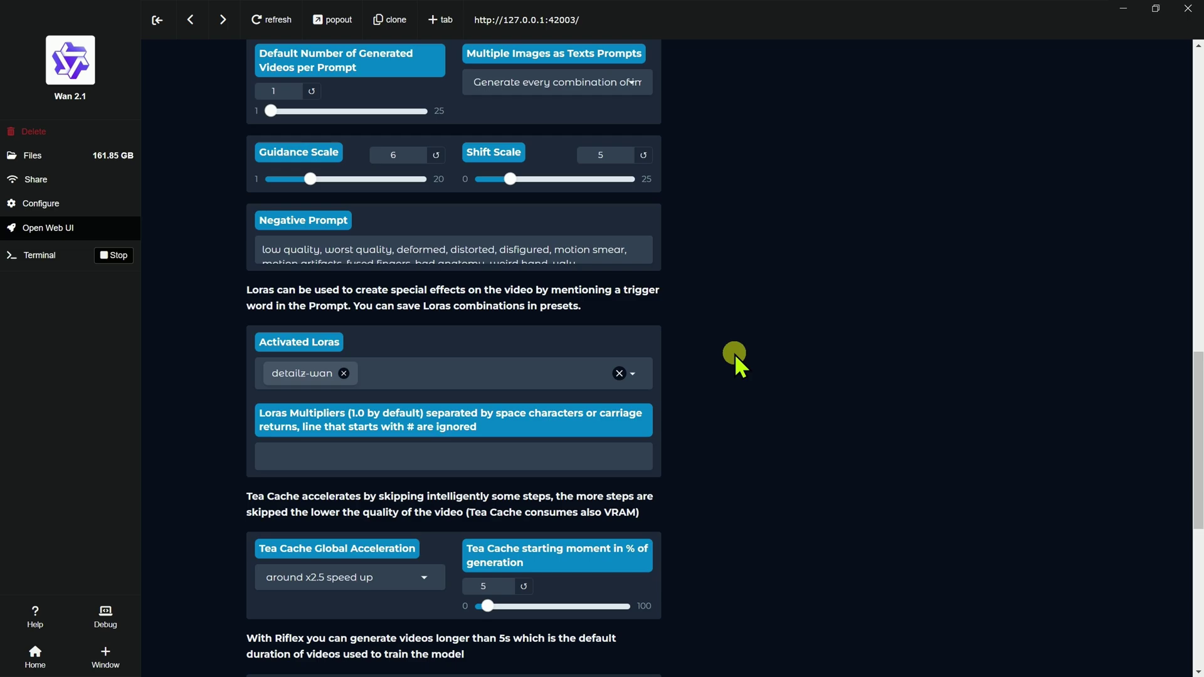
{"action": "scroll", "coordinate": [735, 354], "scroll_direction": "down", "scroll_amount": 2}
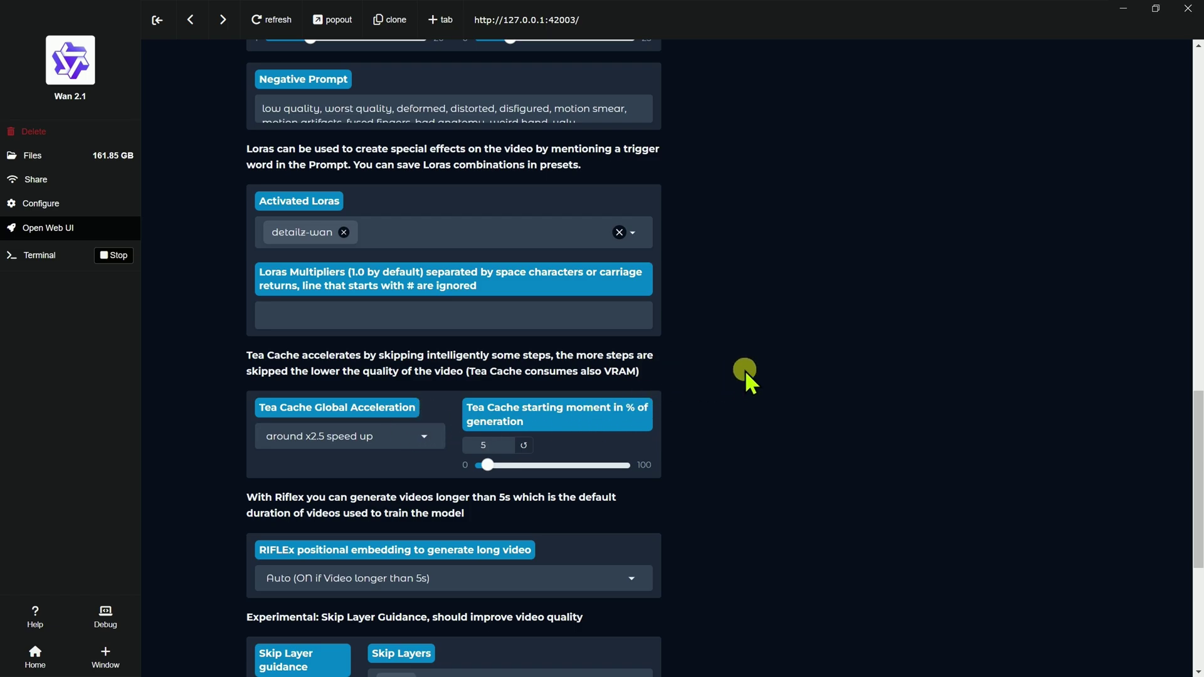
{"action": "scroll", "coordinate": [745, 370], "scroll_direction": "up", "scroll_amount": 6}
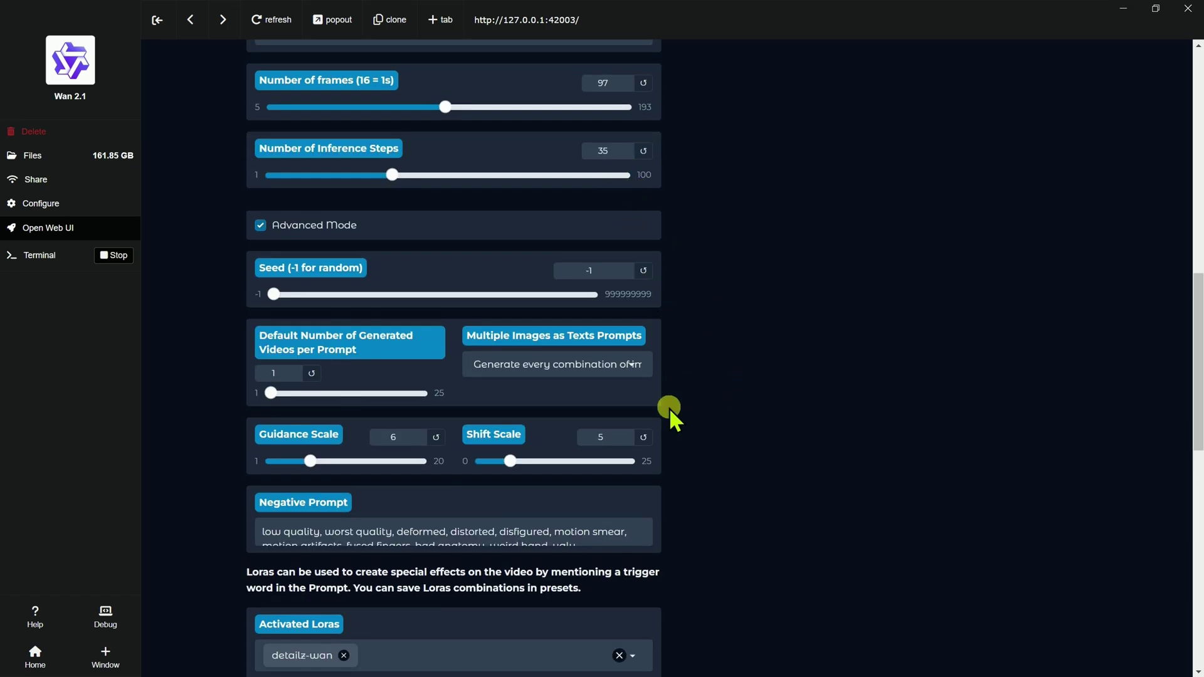
{"action": "scroll", "coordinate": [668, 408], "scroll_direction": "down", "scroll_amount": 5}
{"action": "scroll", "coordinate": [488, 381], "scroll_direction": "up", "scroll_amount": 12}
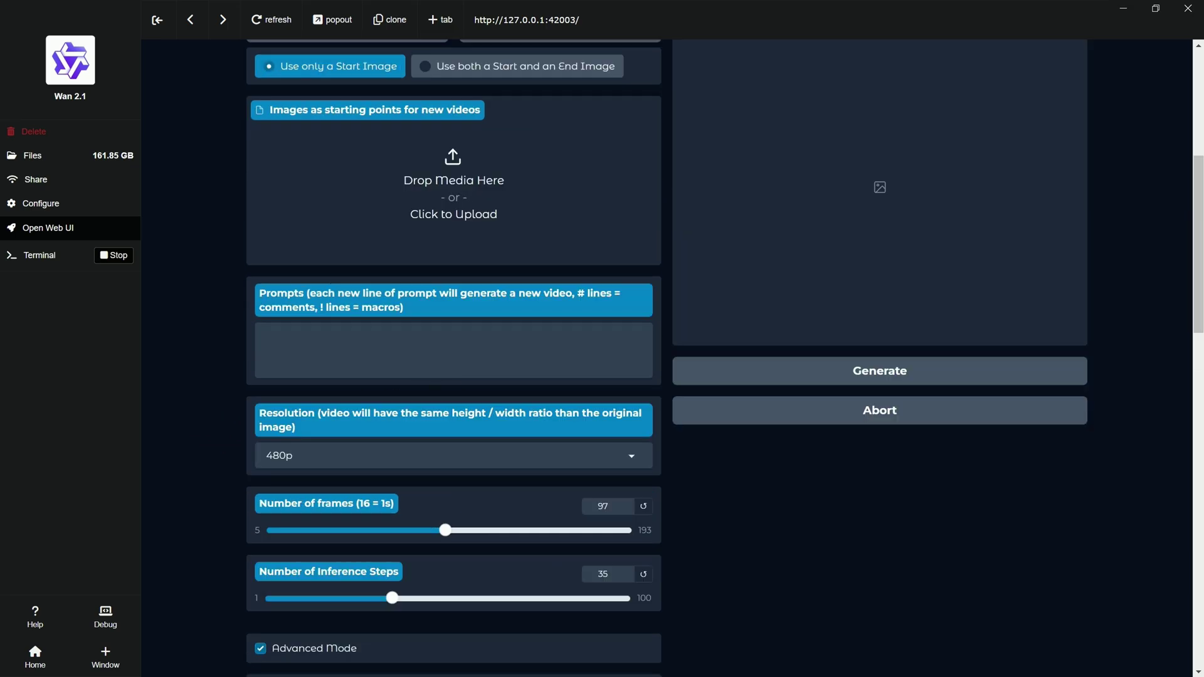
Maximize the Civitai browser and browse the models list, checking the browsing level options.
{"action": "left_click_drag", "start_coordinate": [639, 142], "coordinate": [632, 167]}
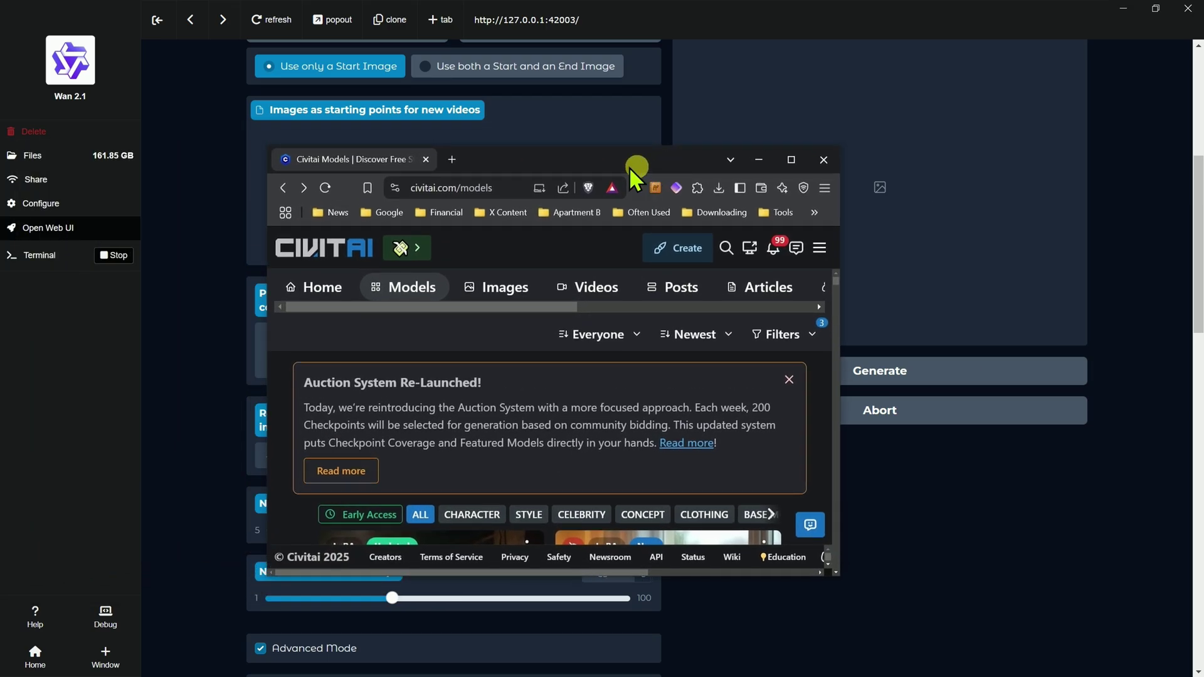
{"action": "left_click", "coordinate": [790, 161]}
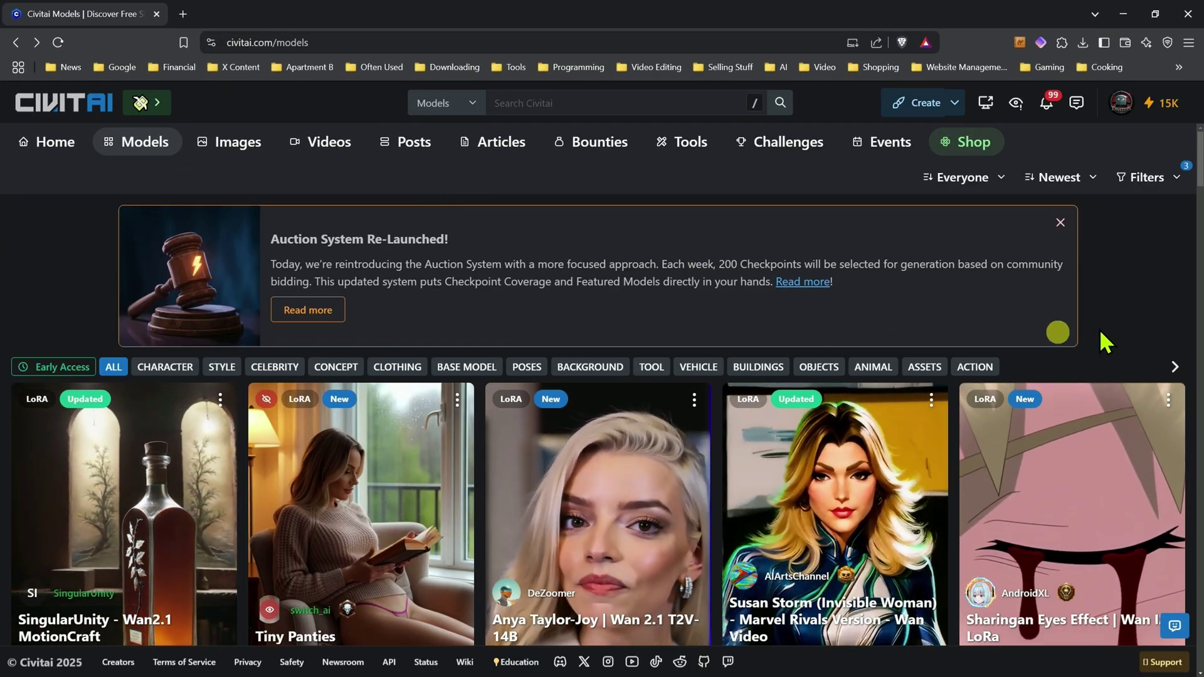
{"action": "scroll", "coordinate": [1127, 300], "scroll_direction": "down", "scroll_amount": 1}
{"action": "scroll", "coordinate": [1126, 300], "scroll_direction": "down", "scroll_amount": 1}
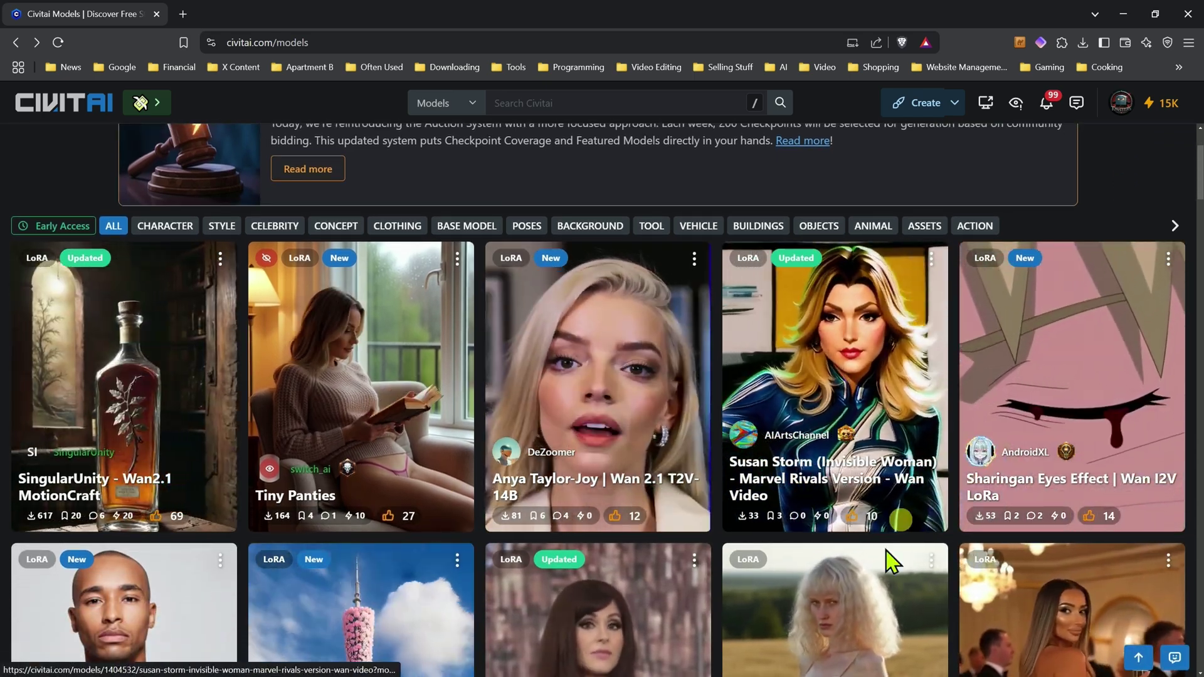
{"action": "scroll", "coordinate": [896, 490], "scroll_direction": "up", "scroll_amount": 2}
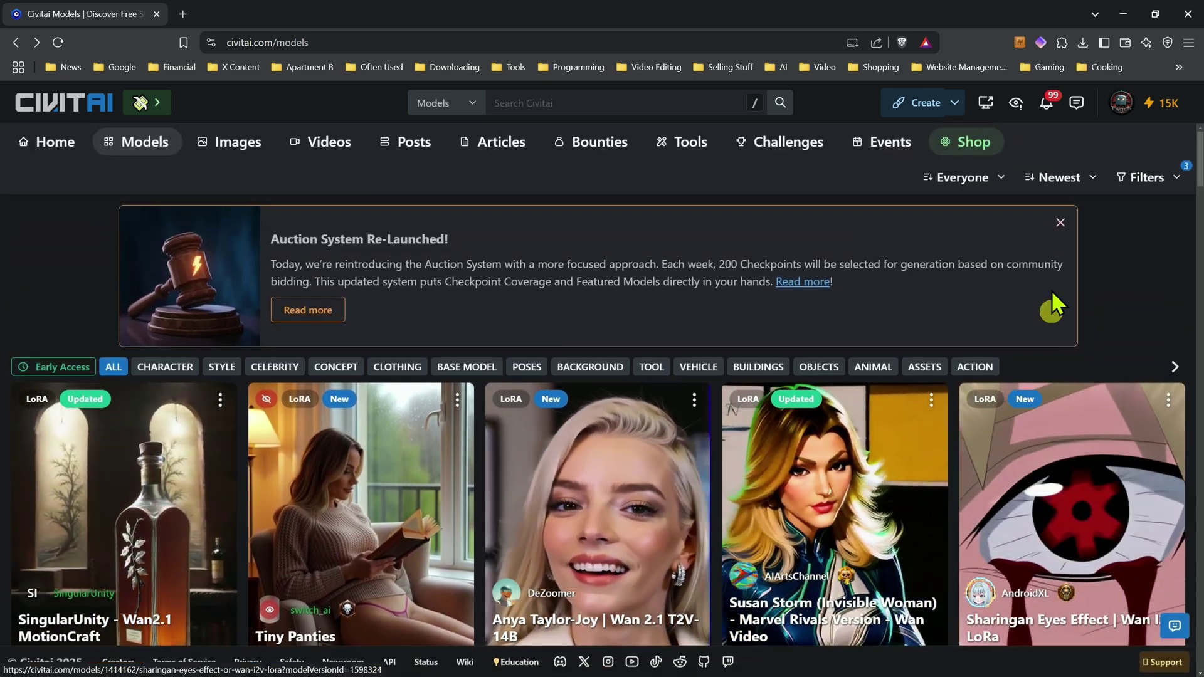
{"action": "left_click", "coordinate": [1016, 103]}
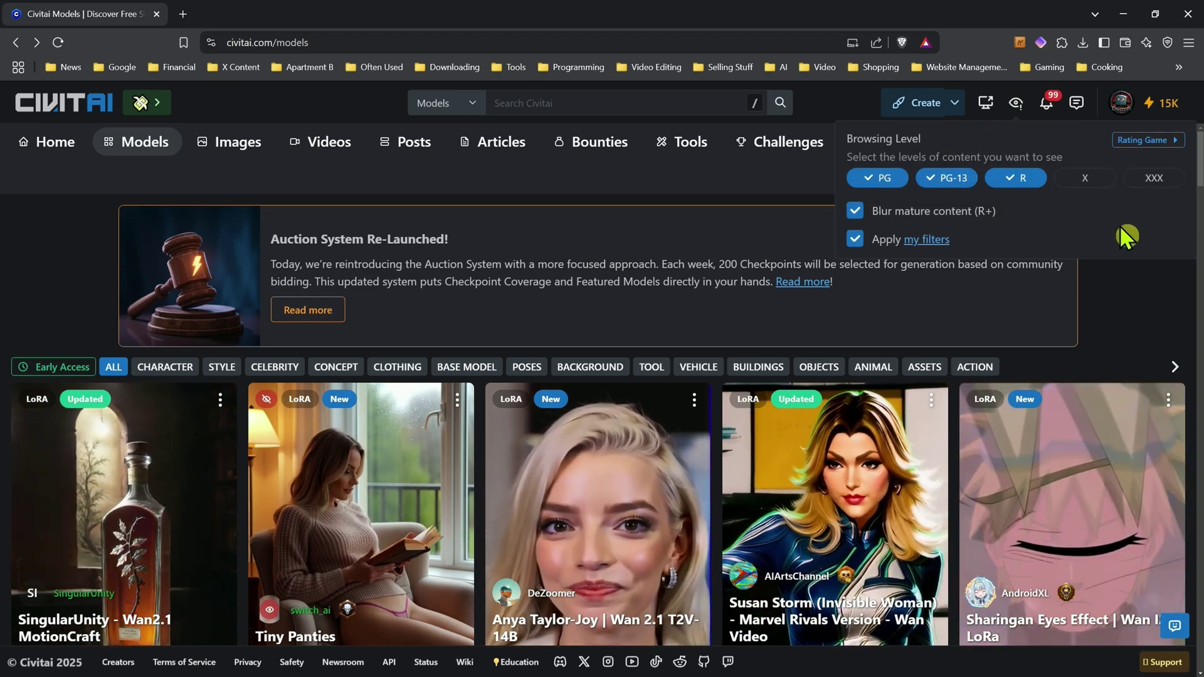
{"action": "left_click", "coordinate": [1156, 292]}
{"action": "scroll", "coordinate": [1031, 404], "scroll_direction": "down", "scroll_amount": 3}
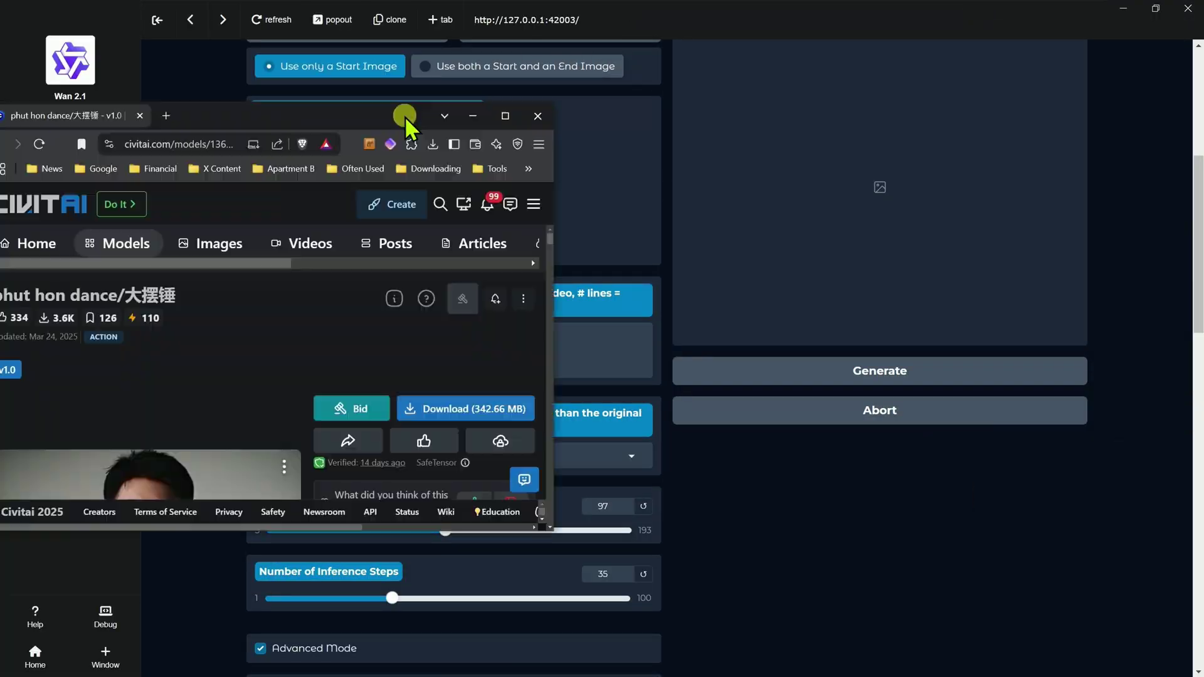
Read the phut hon dance LoRA page's trigger word DABAICHUI, then minimize the browser.
{"action": "left_click_drag", "start_coordinate": [449, 115], "coordinate": [682, 113]}
{"action": "left_click", "coordinate": [794, 112]}
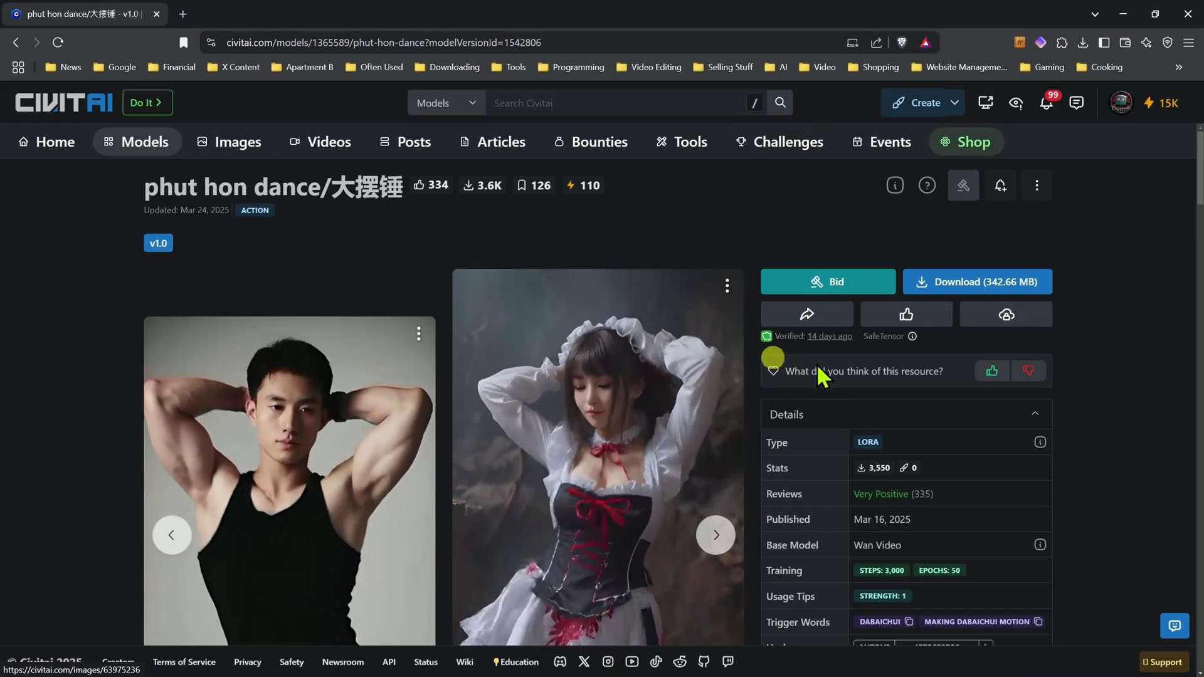
{"action": "scroll", "coordinate": [842, 367], "scroll_direction": "down", "scroll_amount": 7}
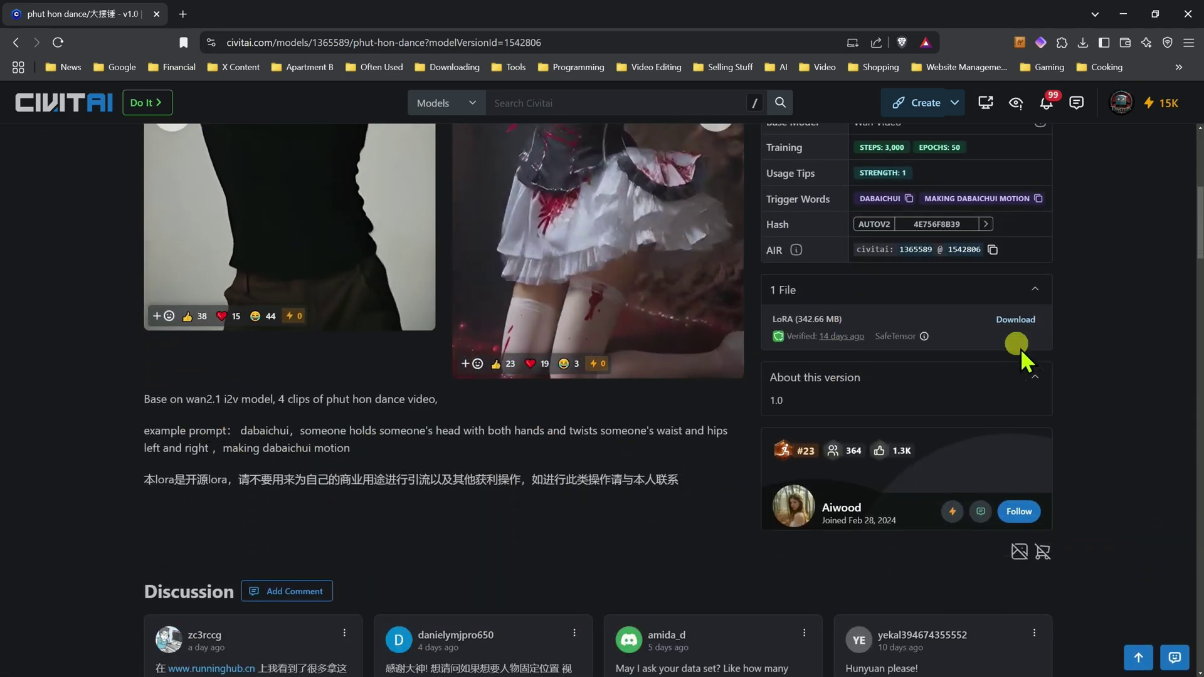
{"action": "scroll", "coordinate": [1036, 340], "scroll_direction": "up", "scroll_amount": 1}
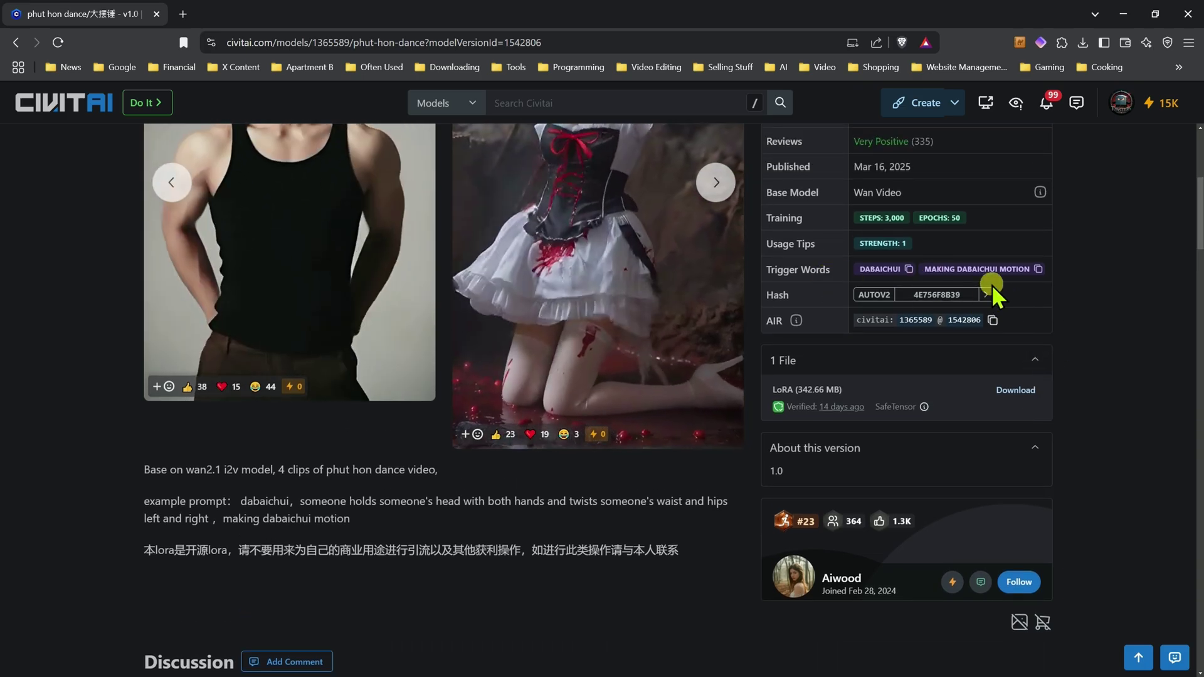
{"action": "scroll", "coordinate": [894, 321], "scroll_direction": "up", "scroll_amount": 2}
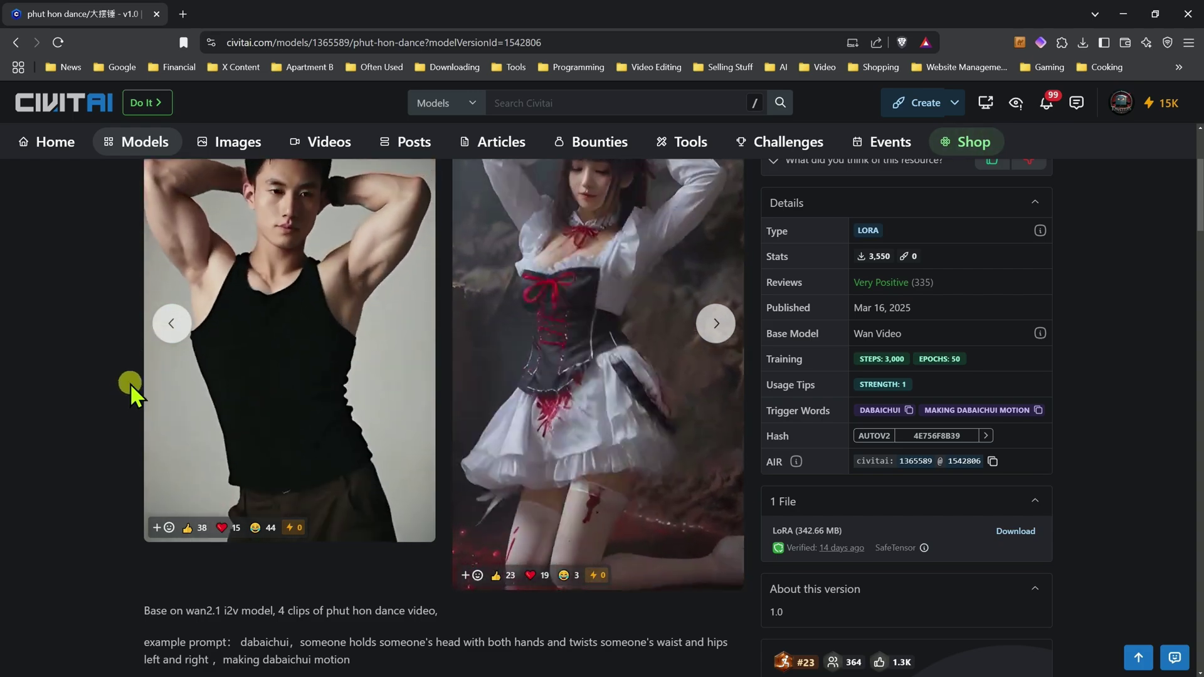
{"action": "scroll", "coordinate": [144, 398], "scroll_direction": "down", "scroll_amount": 2}
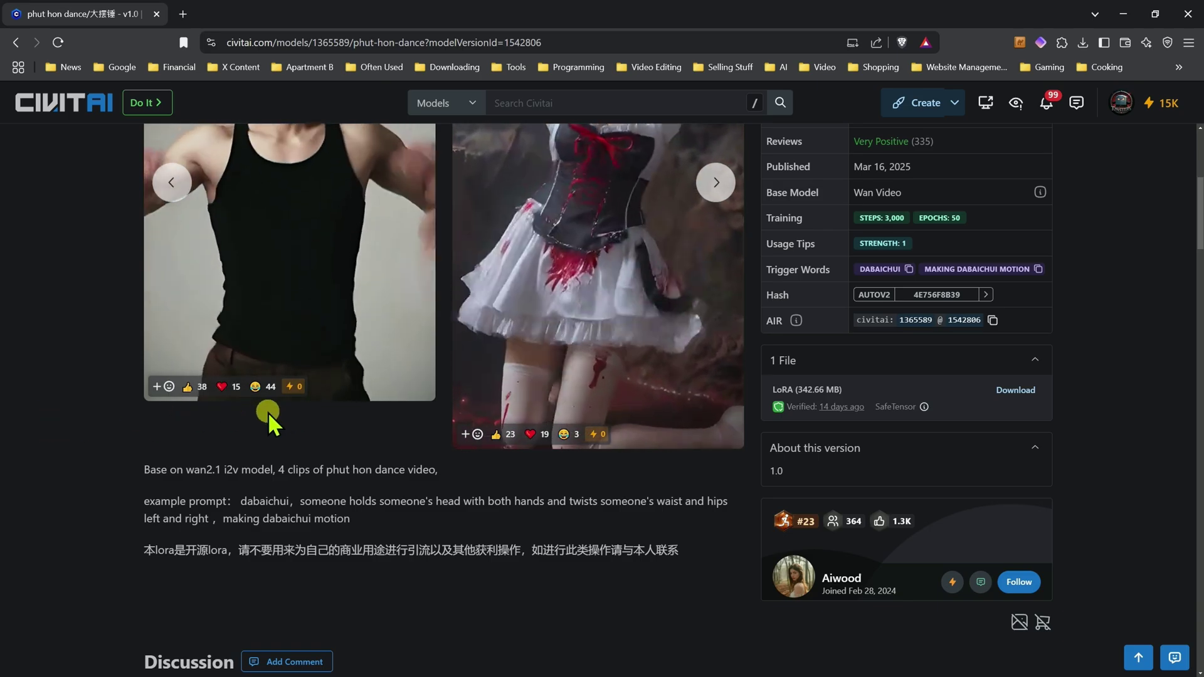
{"action": "scroll", "coordinate": [269, 412], "scroll_direction": "up", "scroll_amount": 4}
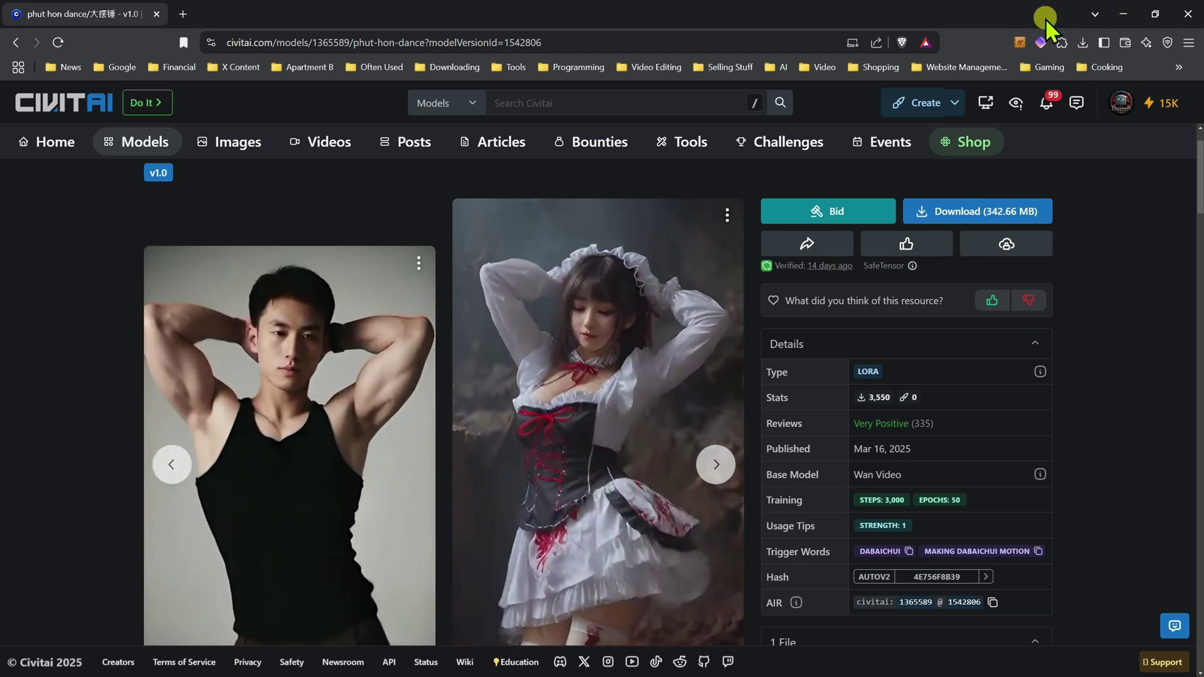
{"action": "left_click", "coordinate": [1120, 14]}
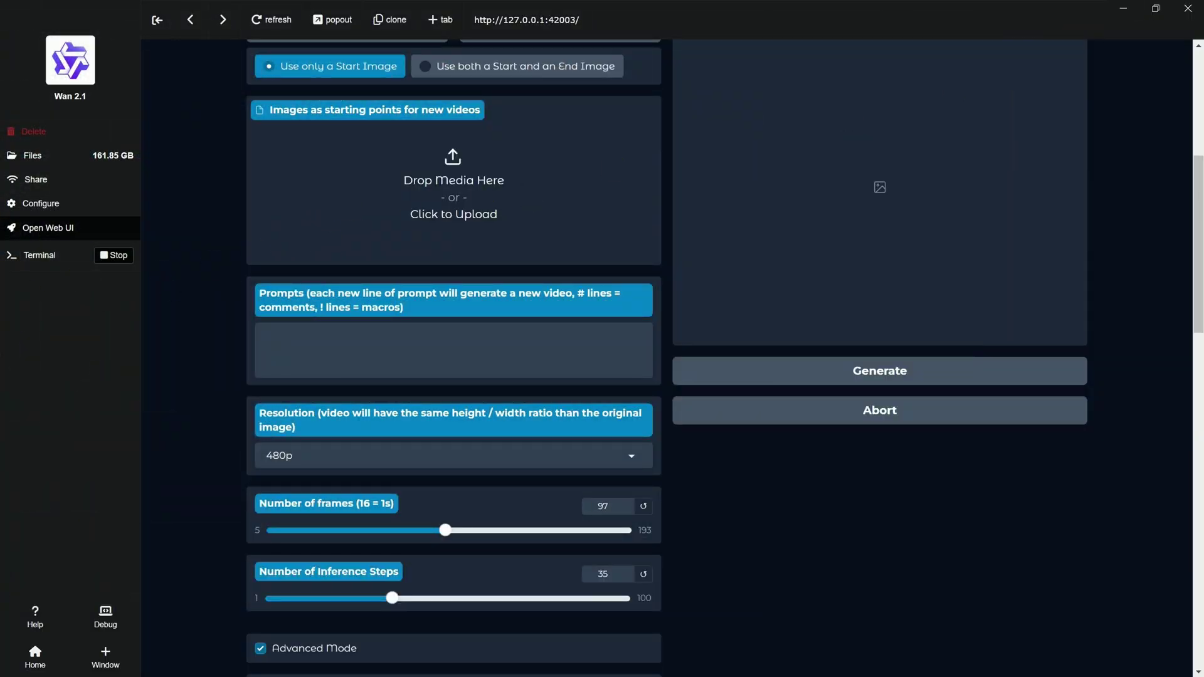
Drop the pink SWAT-gear unicorn image into the start-image slot and preview it.
{"action": "scroll", "coordinate": [209, 346], "scroll_direction": "up", "scroll_amount": 6}
{"action": "scroll", "coordinate": [211, 344], "scroll_direction": "down", "scroll_amount": 2}
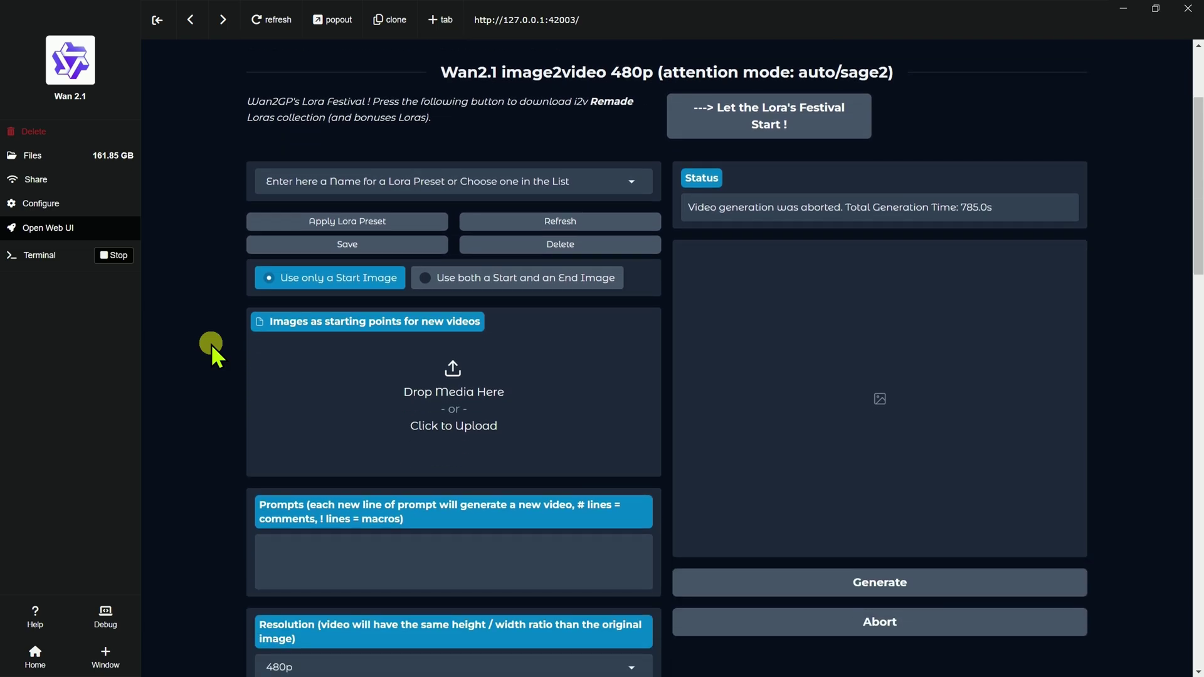
{"action": "left_click_drag", "start_coordinate": [369, 364], "coordinate": [448, 377]}
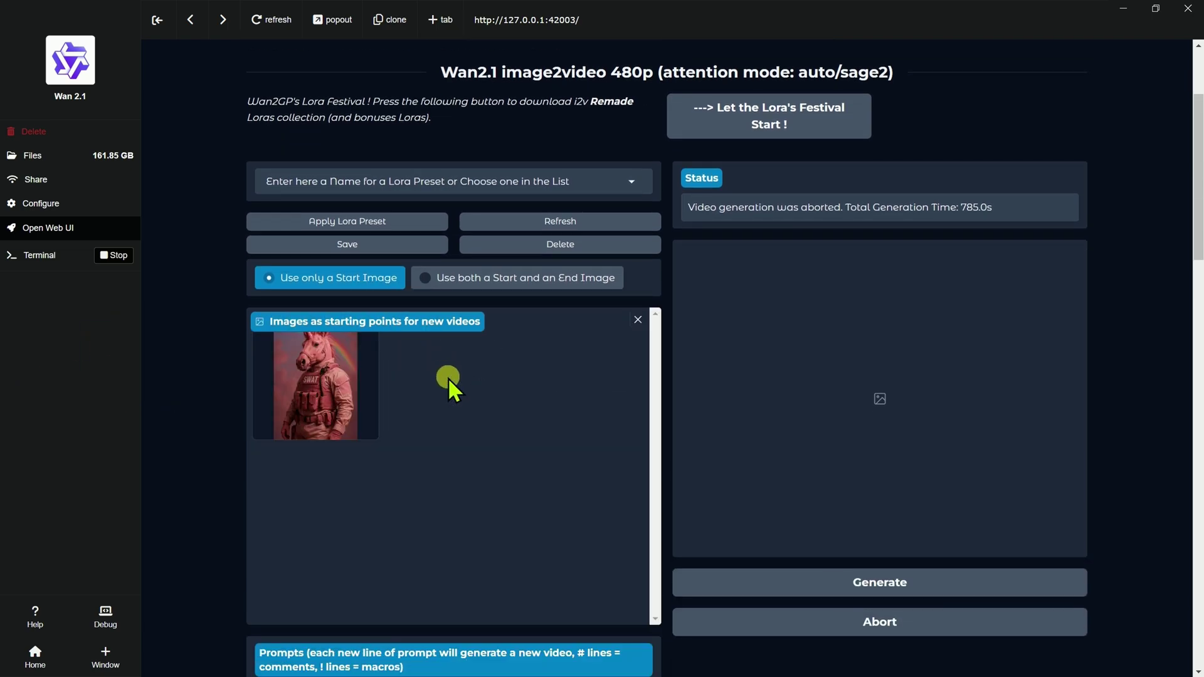
{"action": "scroll", "coordinate": [351, 260], "scroll_direction": "down", "scroll_amount": 2}
{"action": "left_click", "coordinate": [355, 242]}
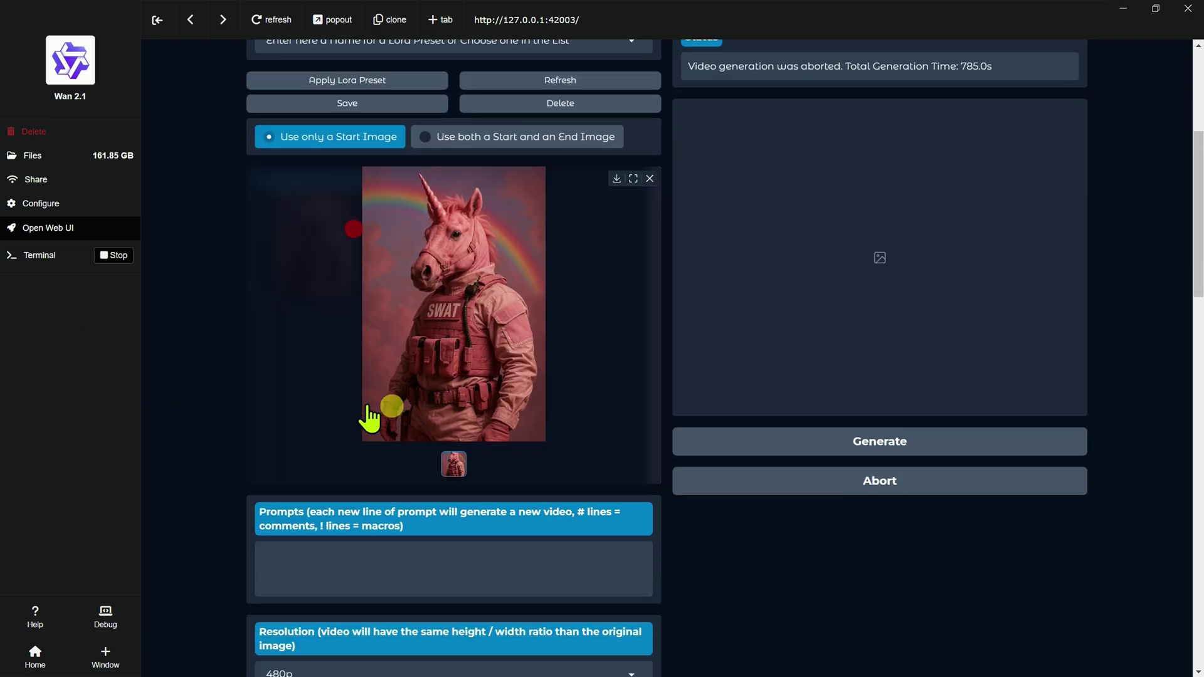
{"action": "left_click", "coordinate": [377, 543]}
Paste the prompt 'unicorn holds it's head with both hands, making dabaichui motion'.
{"action": "left_click", "coordinate": [334, 550]}
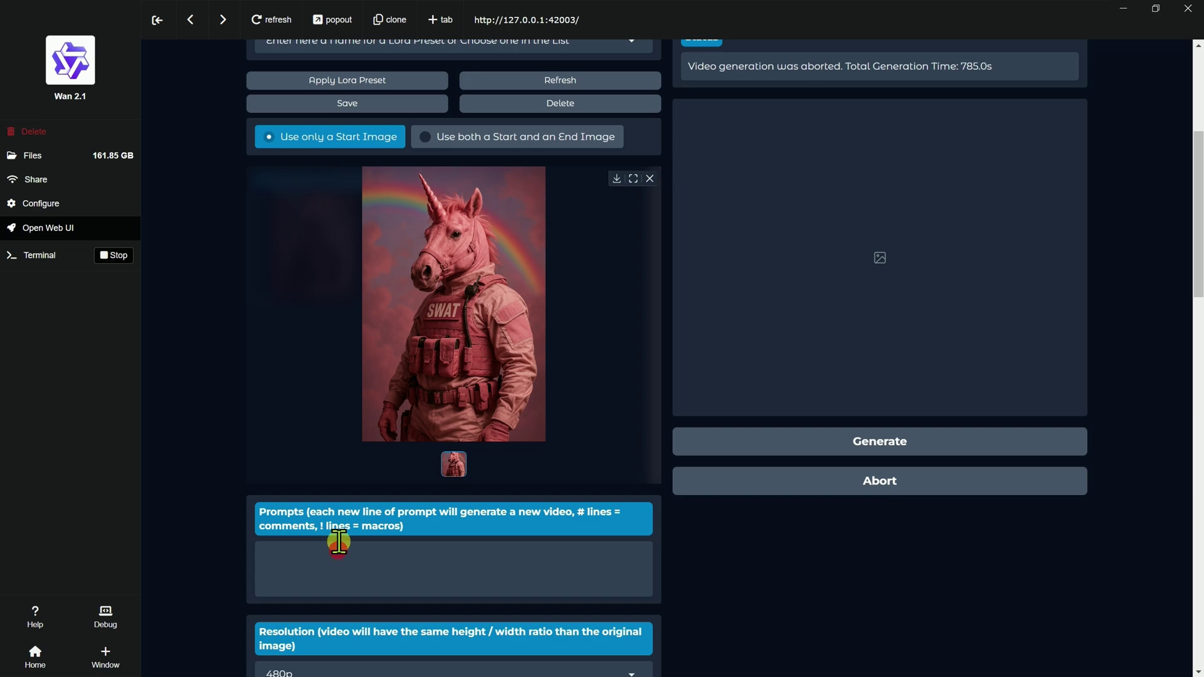
{"action": "type", "text": "unicorn holds its head with both hands, making dabaichui motion"}
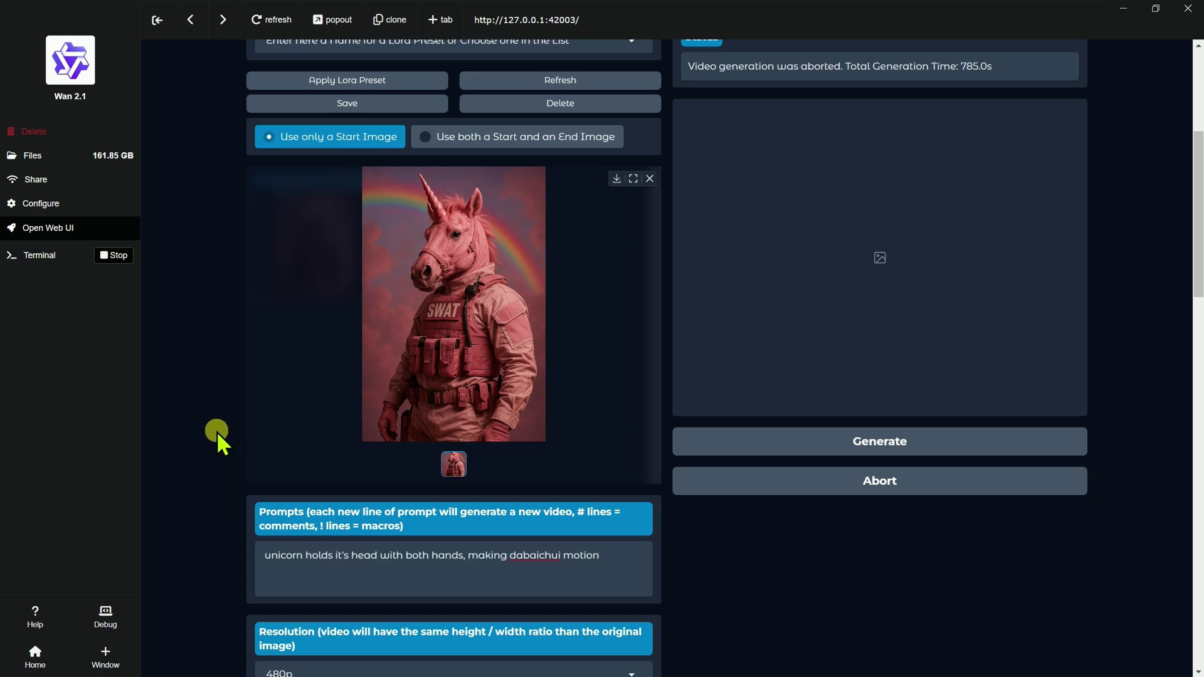
{"action": "scroll", "coordinate": [216, 431], "scroll_direction": "up", "scroll_amount": 3}
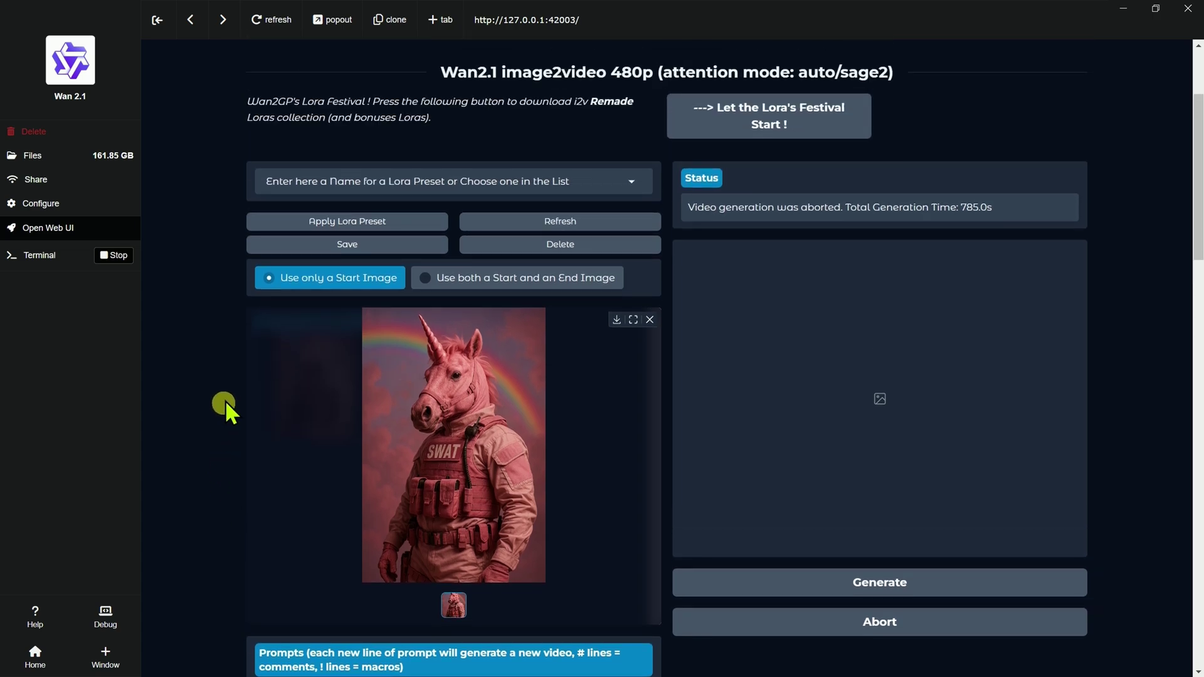
{"action": "scroll", "coordinate": [214, 385], "scroll_direction": "down", "scroll_amount": 3}
{"action": "scroll", "coordinate": [214, 435], "scroll_direction": "up", "scroll_amount": 3}
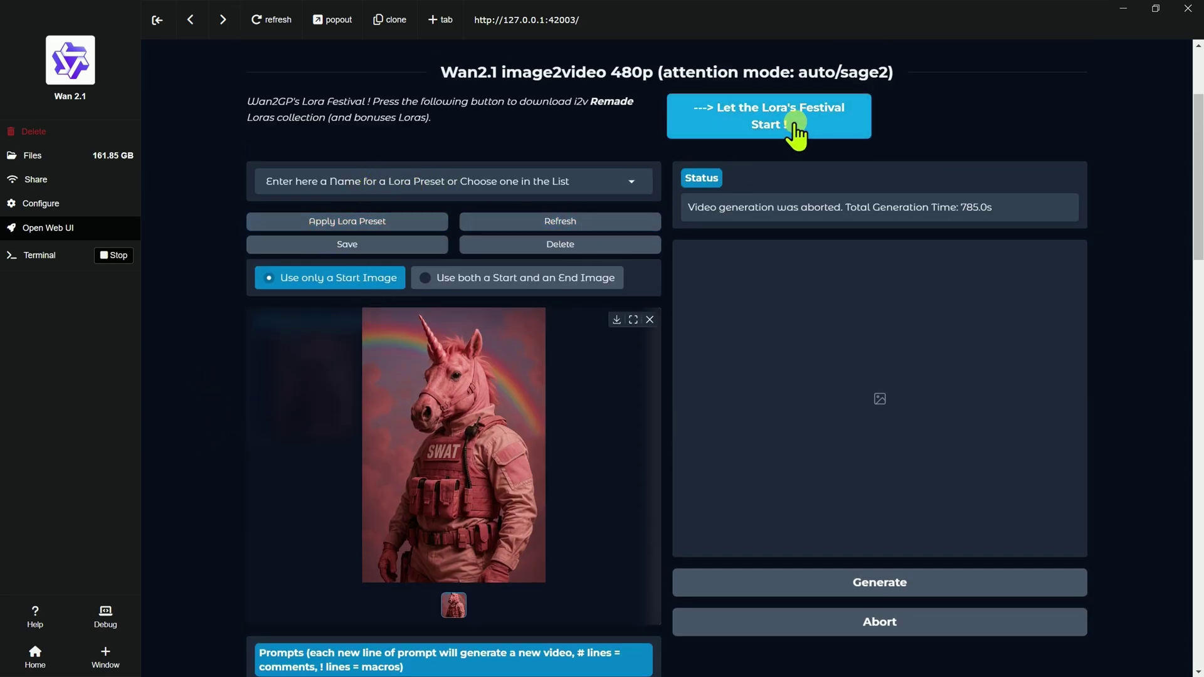
Look through the saved LoRA presets list and close it without choosing one.
{"action": "left_click", "coordinate": [637, 179]}
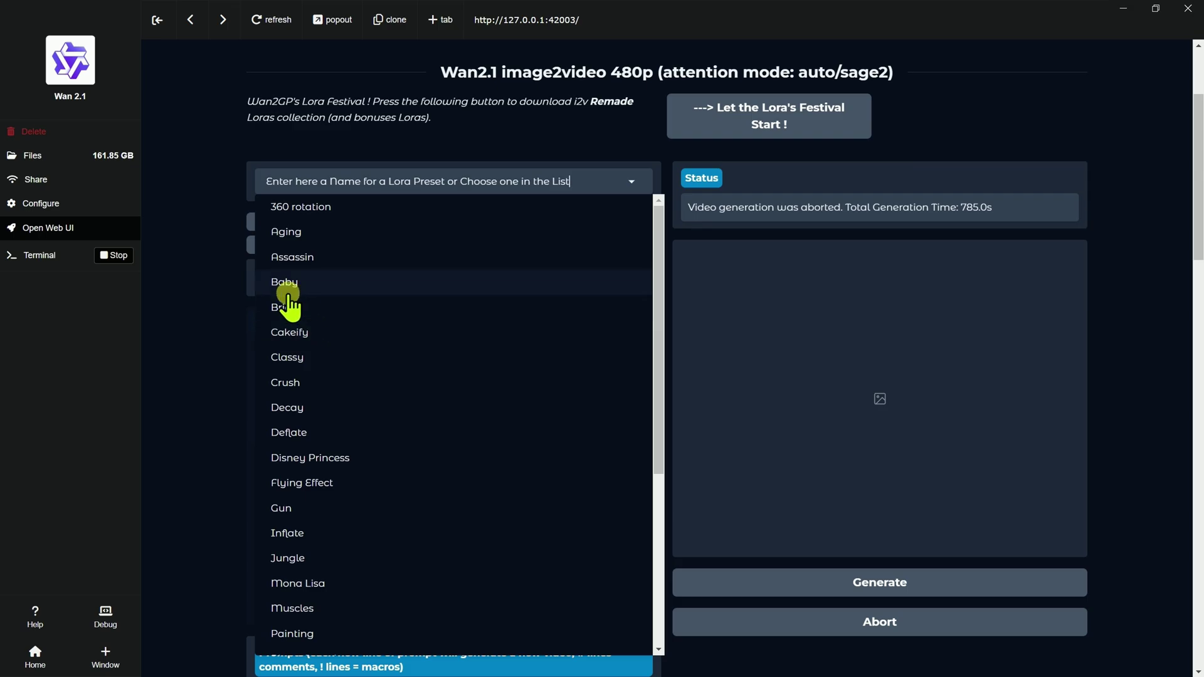
{"action": "left_click", "coordinate": [213, 218]}
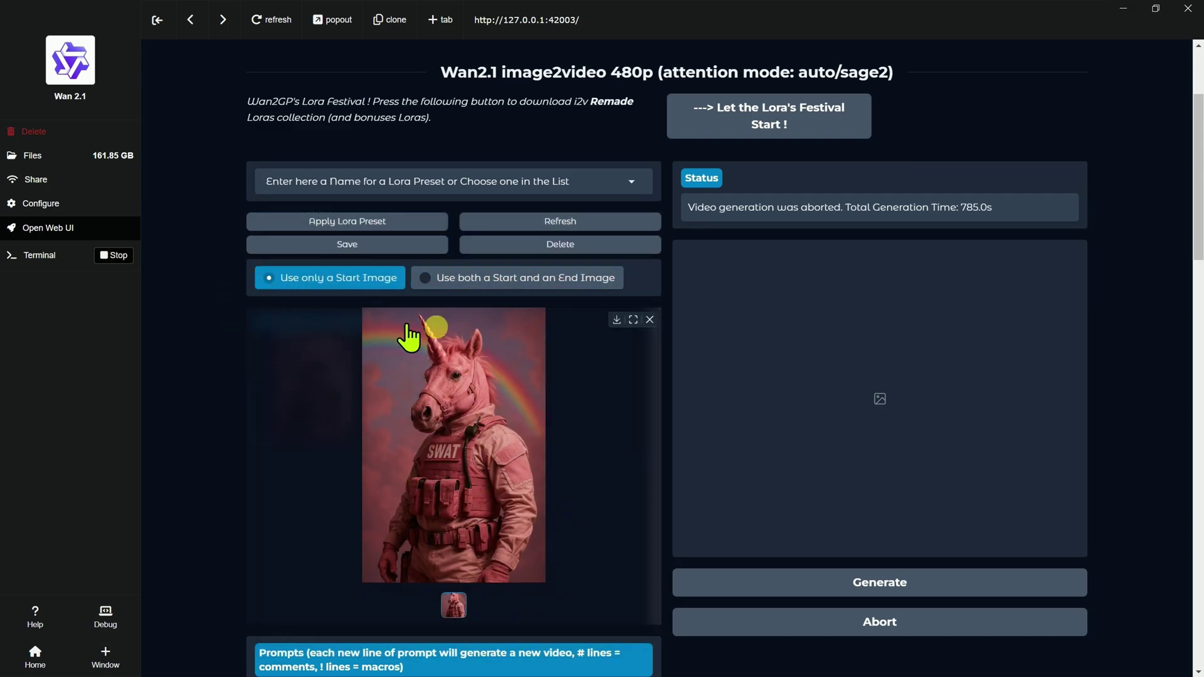
{"action": "scroll", "coordinate": [457, 376], "scroll_direction": "down", "scroll_amount": 2}
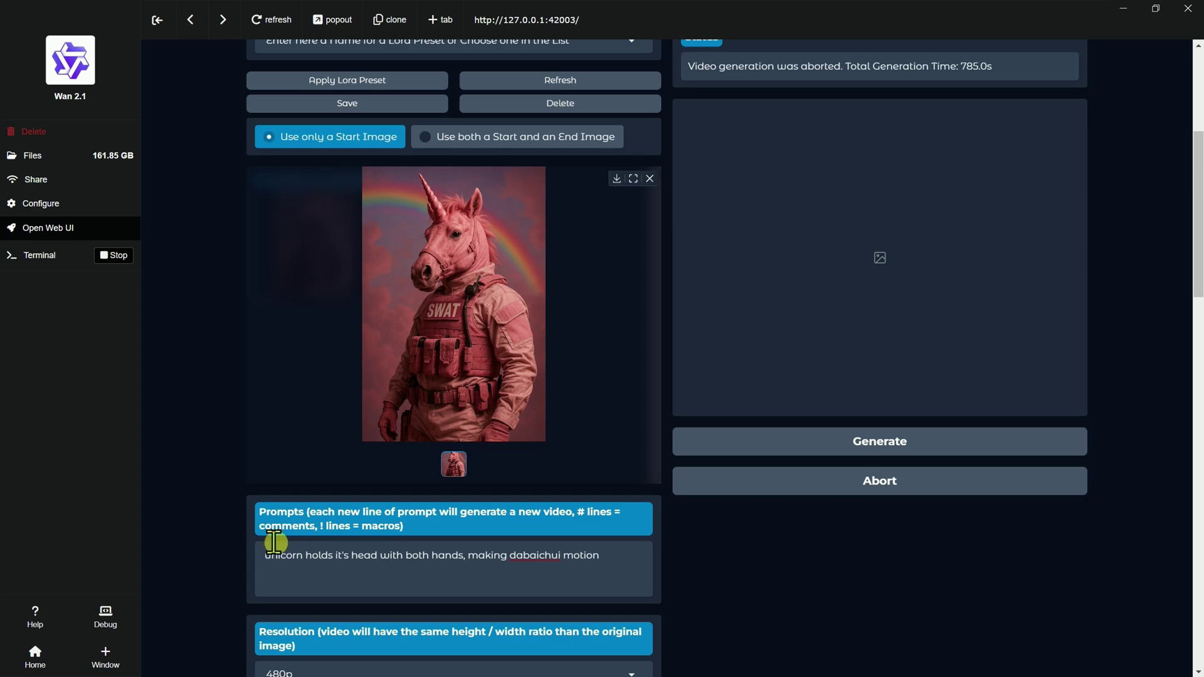
{"action": "scroll", "coordinate": [277, 525], "scroll_direction": "down", "scroll_amount": 2}
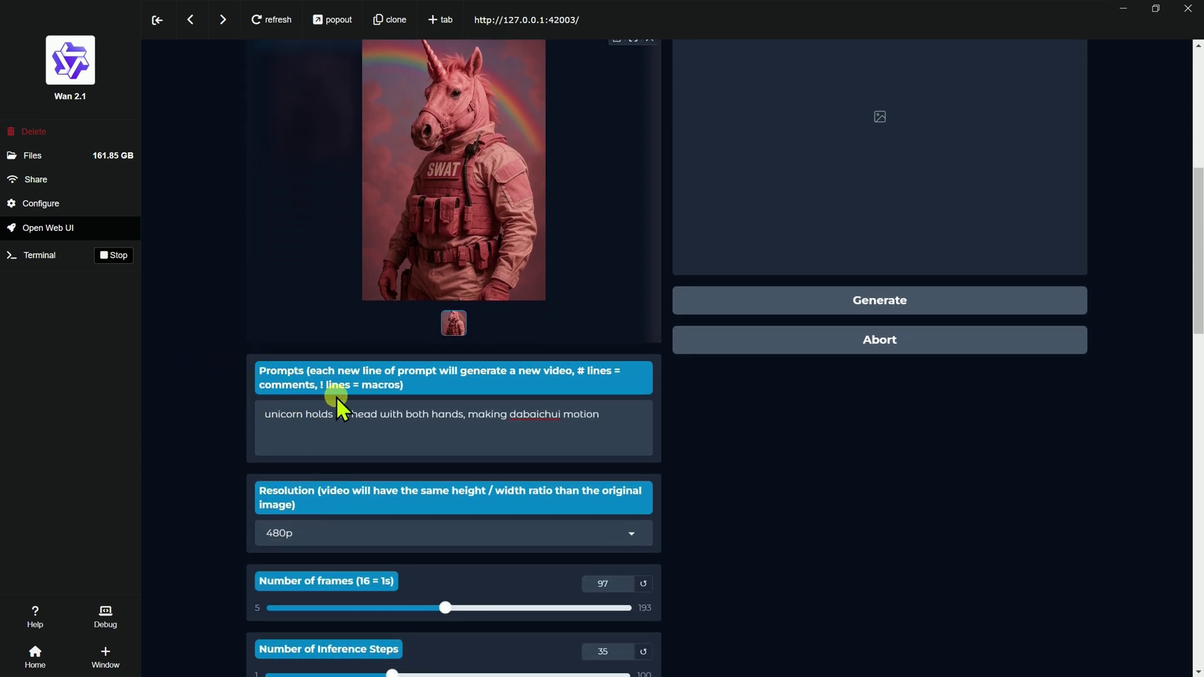
{"action": "scroll", "coordinate": [245, 402], "scroll_direction": "down", "scroll_amount": 9}
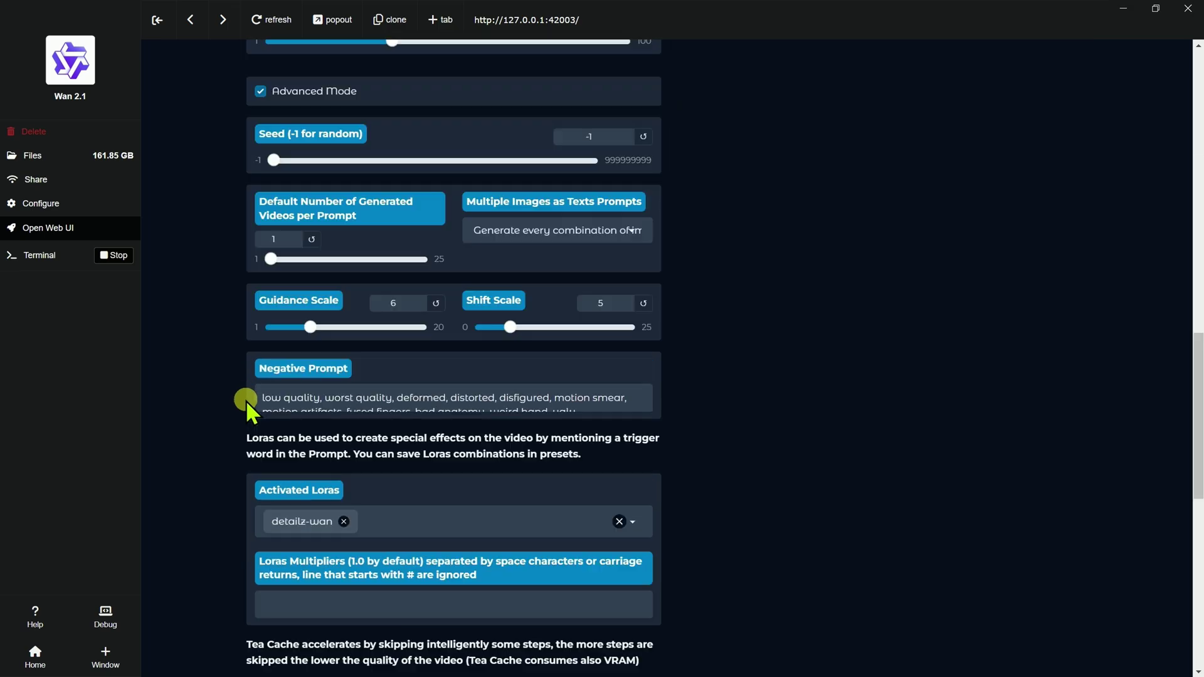
{"action": "scroll", "coordinate": [219, 444], "scroll_direction": "down", "scroll_amount": 4}
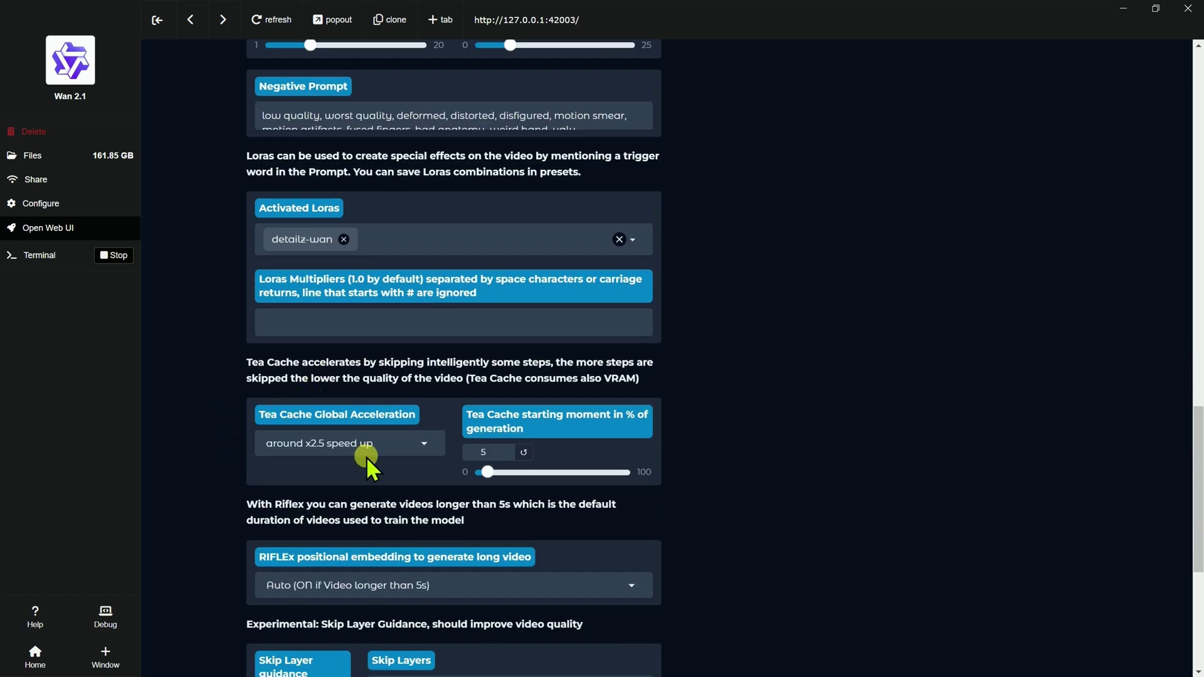
{"action": "scroll", "coordinate": [394, 457], "scroll_direction": "up", "scroll_amount": 1}
Add the dbc LoRA to the Activated Loras alongside detailz-wan.
{"action": "left_click", "coordinate": [552, 309]}
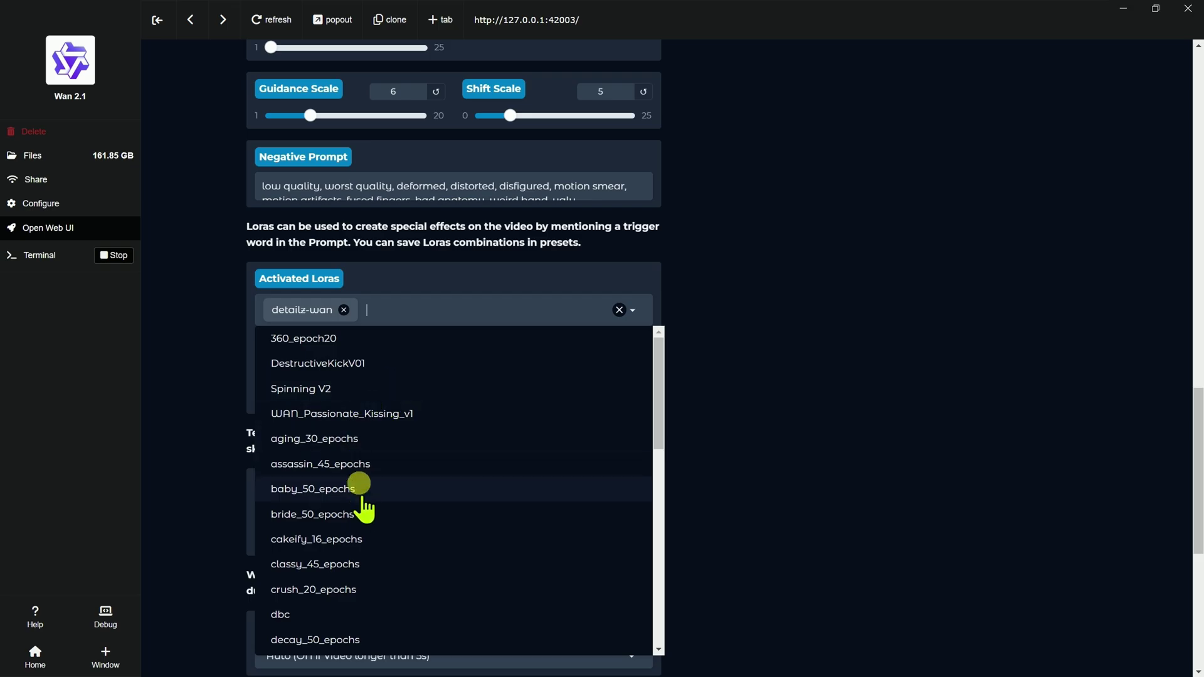
{"action": "left_click", "coordinate": [309, 615]}
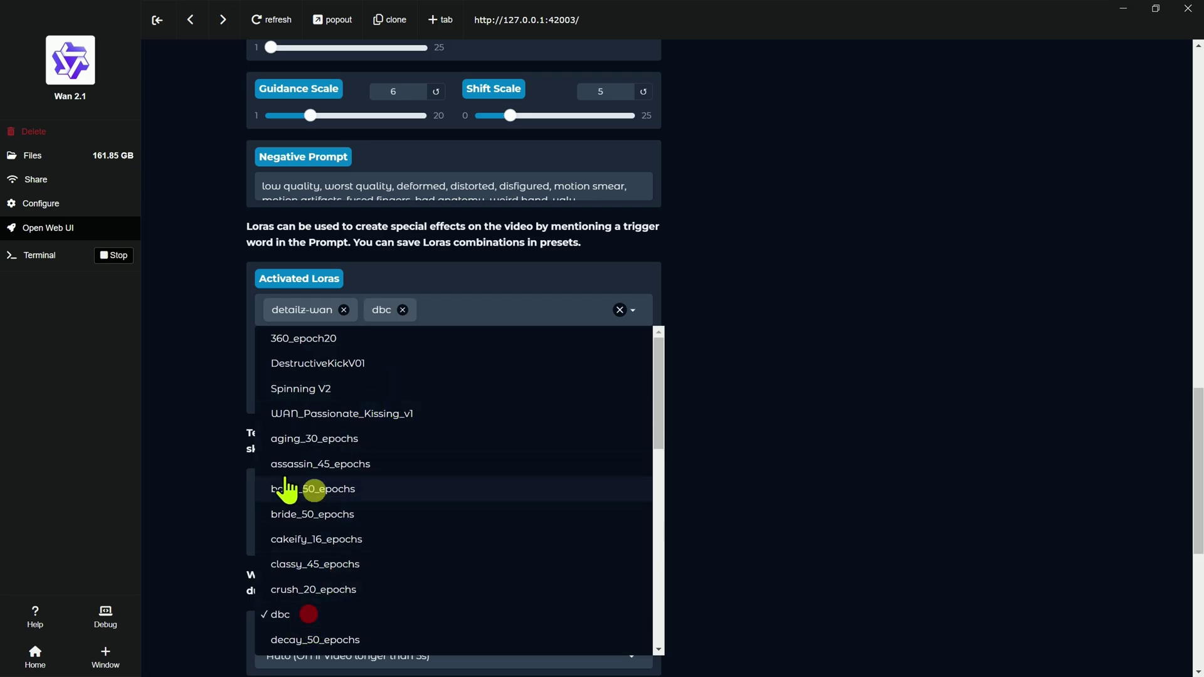
{"action": "left_click", "coordinate": [243, 327]}
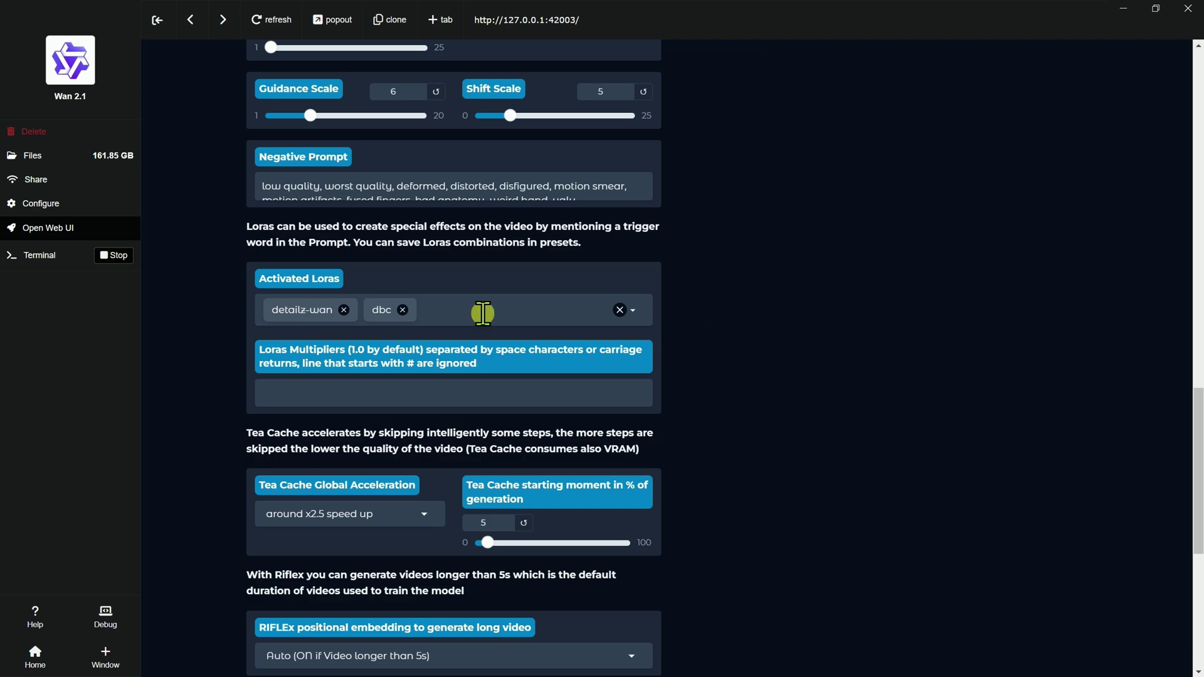
{"action": "scroll", "coordinate": [491, 321], "scroll_direction": "up", "scroll_amount": 2}
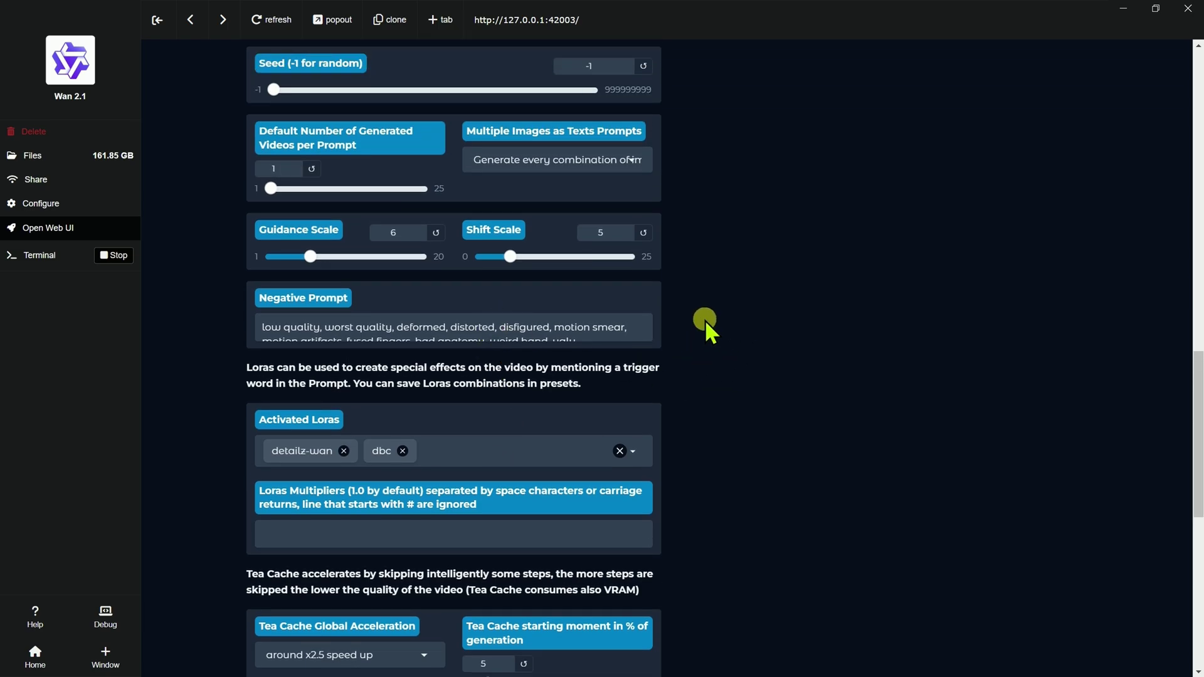
{"action": "scroll", "coordinate": [702, 307], "scroll_direction": "up", "scroll_amount": 10}
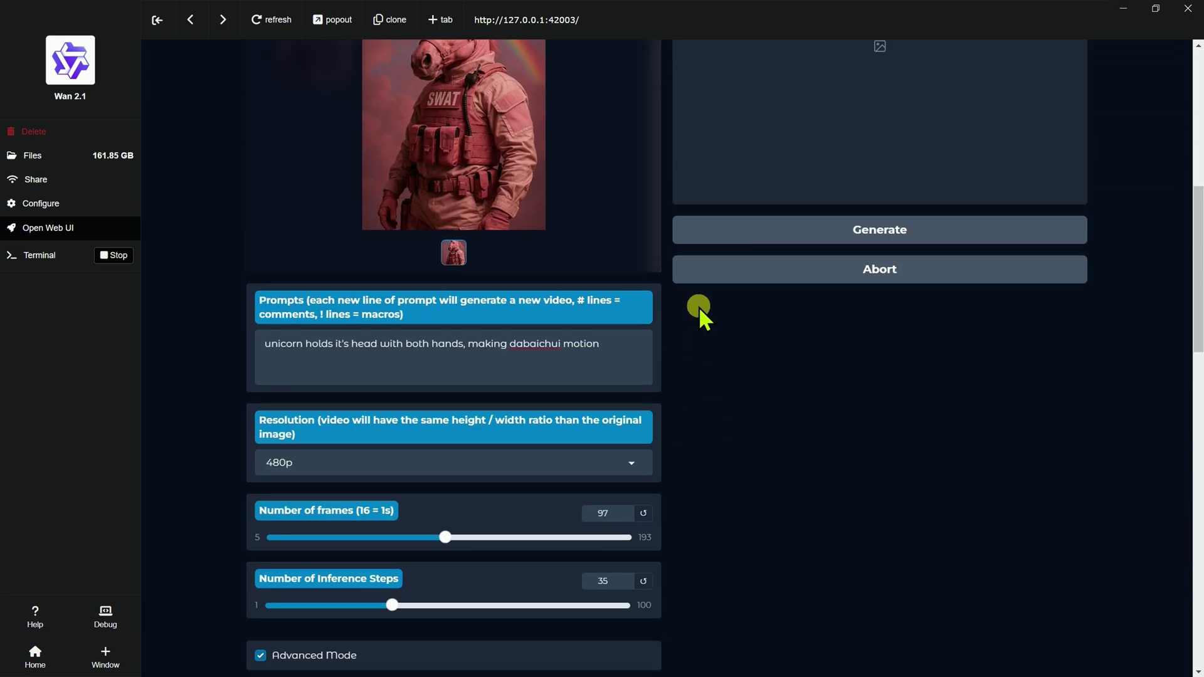
{"action": "scroll", "coordinate": [698, 307], "scroll_direction": "up", "scroll_amount": 5}
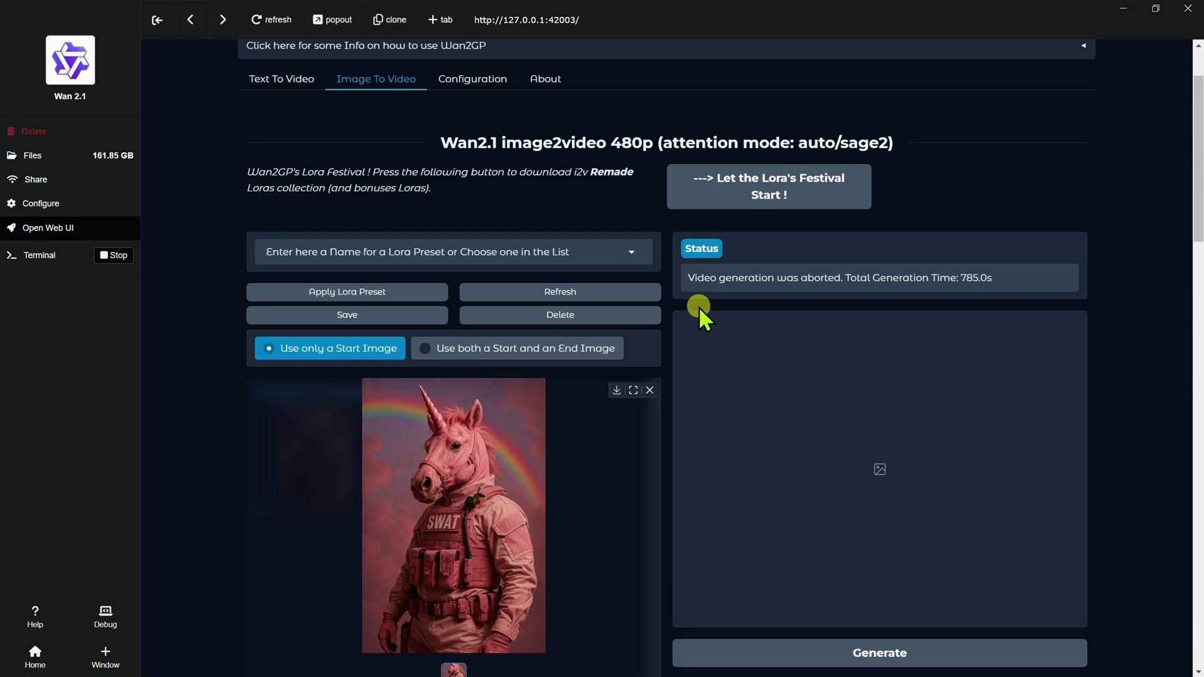
{"action": "scroll", "coordinate": [699, 307], "scroll_direction": "down", "scroll_amount": 2}
Generate the unicorn video, getting a 6-second clip after 980.3s total generation time.
{"action": "left_click", "coordinate": [900, 509]}
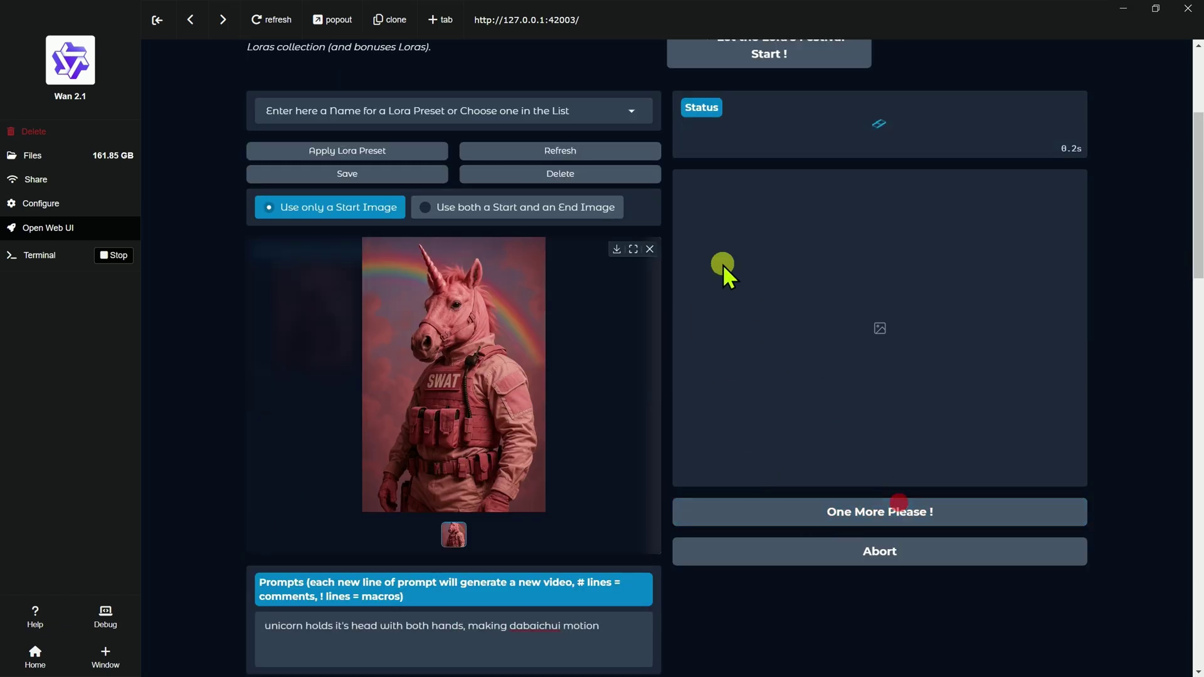
{"action": "scroll", "coordinate": [722, 265], "scroll_direction": "down", "scroll_amount": 20}
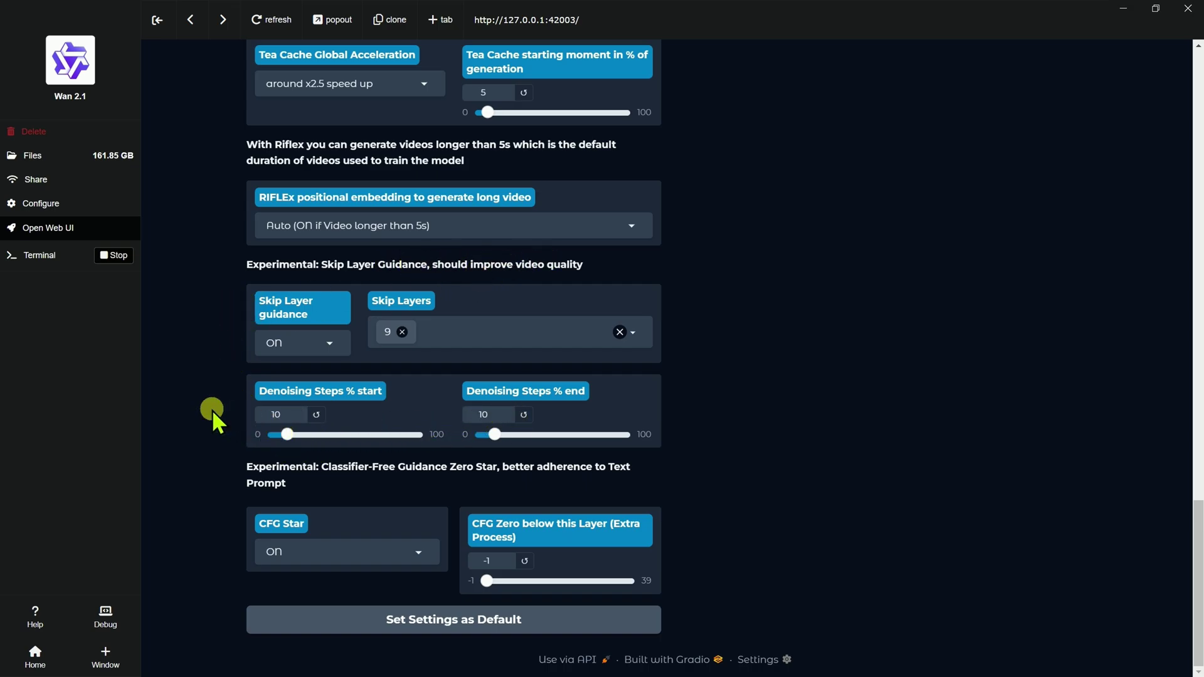
{"action": "scroll", "coordinate": [211, 406], "scroll_direction": "up", "scroll_amount": 10}
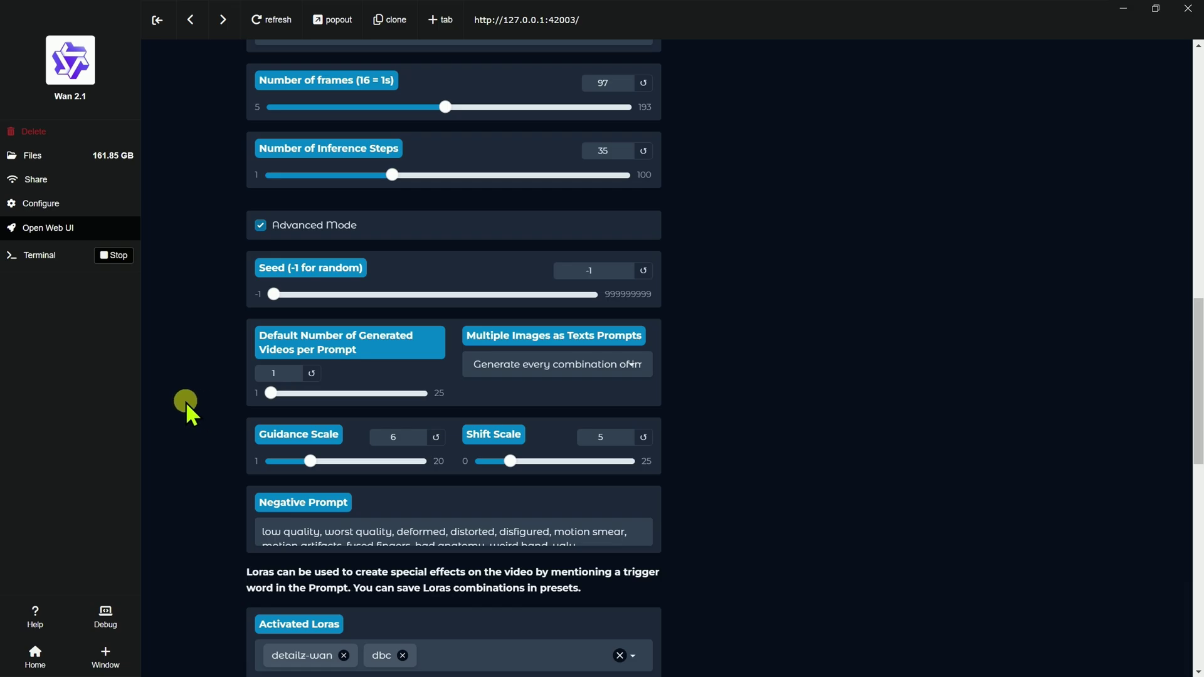
{"action": "scroll", "coordinate": [188, 408], "scroll_direction": "up", "scroll_amount": 1}
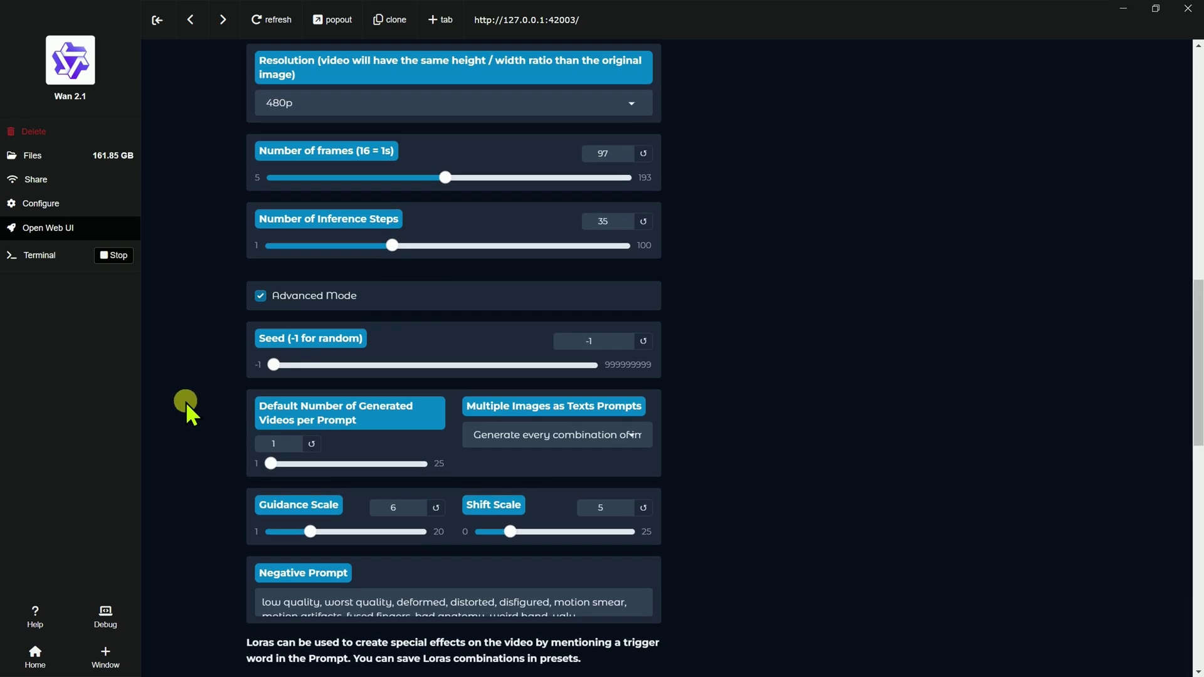
{"action": "scroll", "coordinate": [186, 401], "scroll_direction": "up", "scroll_amount": 6}
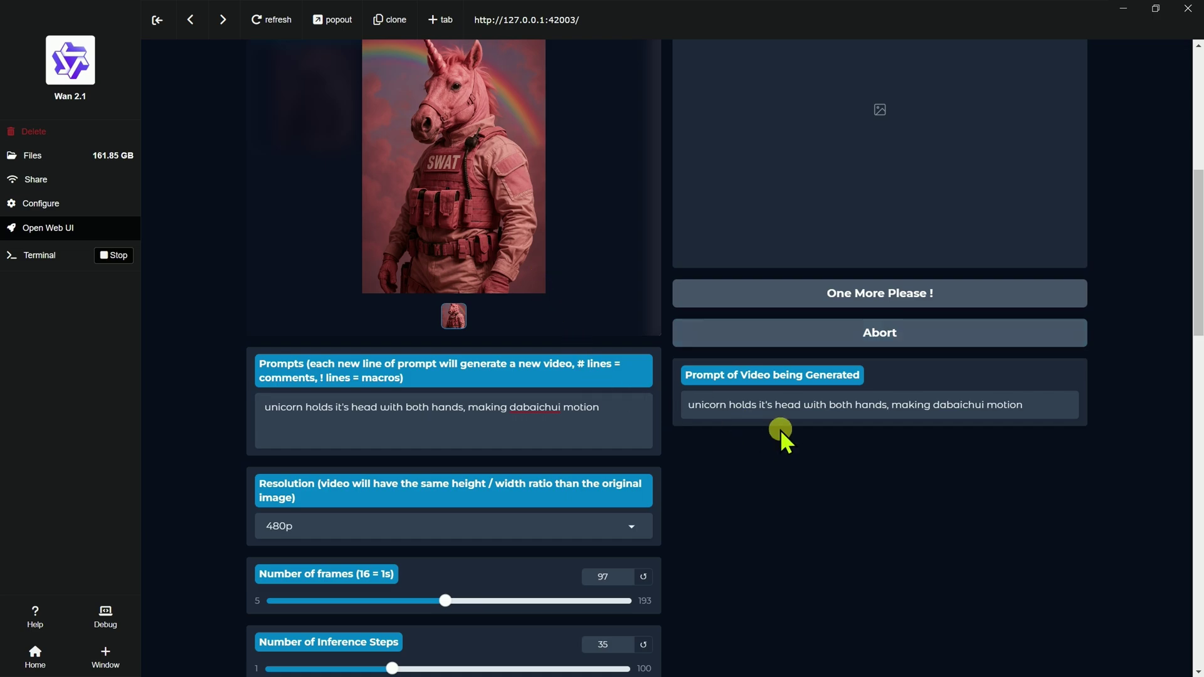
{"action": "scroll", "coordinate": [762, 456], "scroll_direction": "up", "scroll_amount": 2}
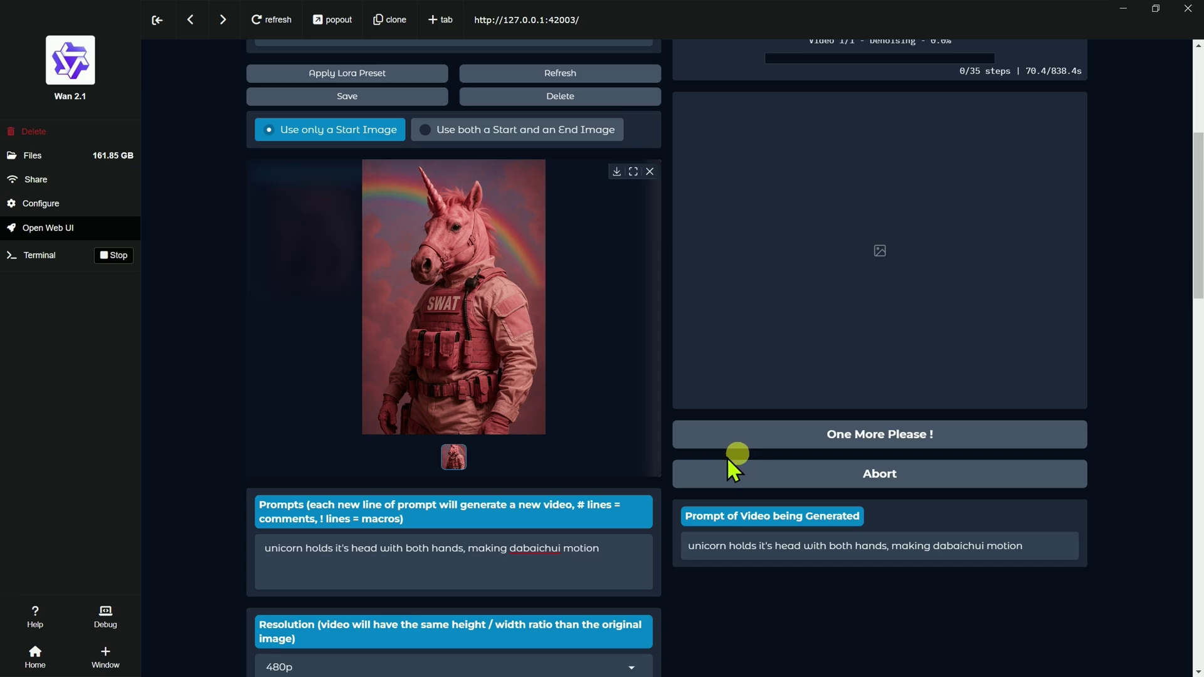
{"action": "scroll", "coordinate": [212, 481], "scroll_direction": "down", "scroll_amount": 15}
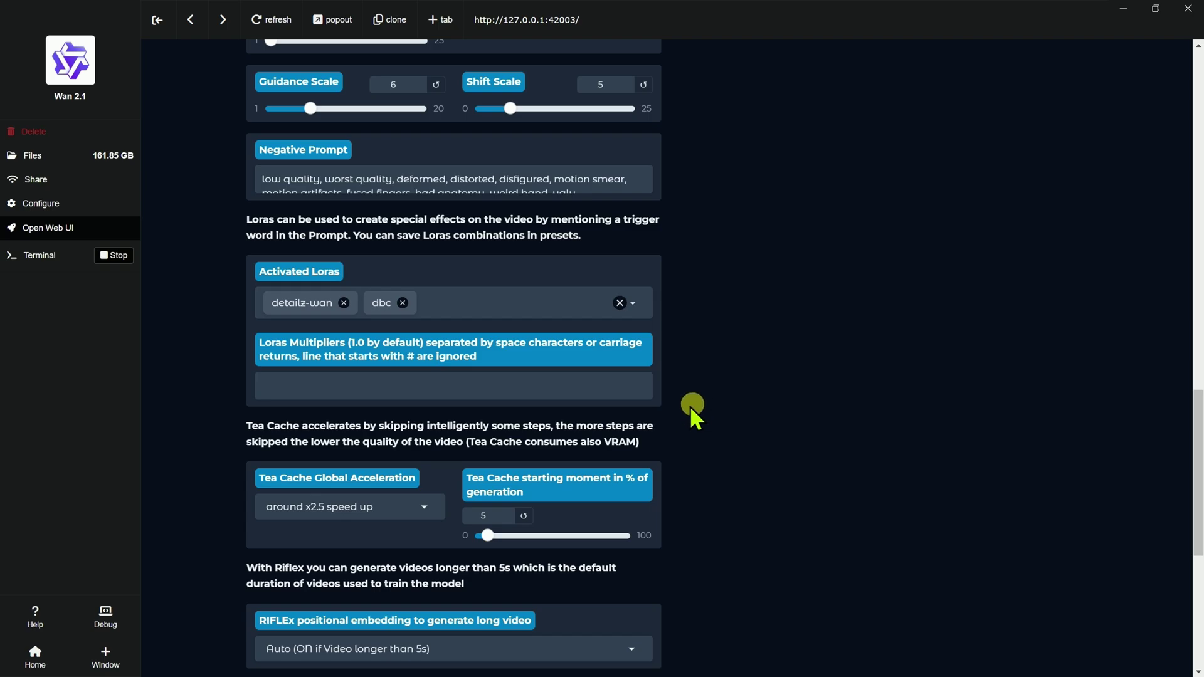
{"action": "scroll", "coordinate": [690, 405], "scroll_direction": "up", "scroll_amount": 15}
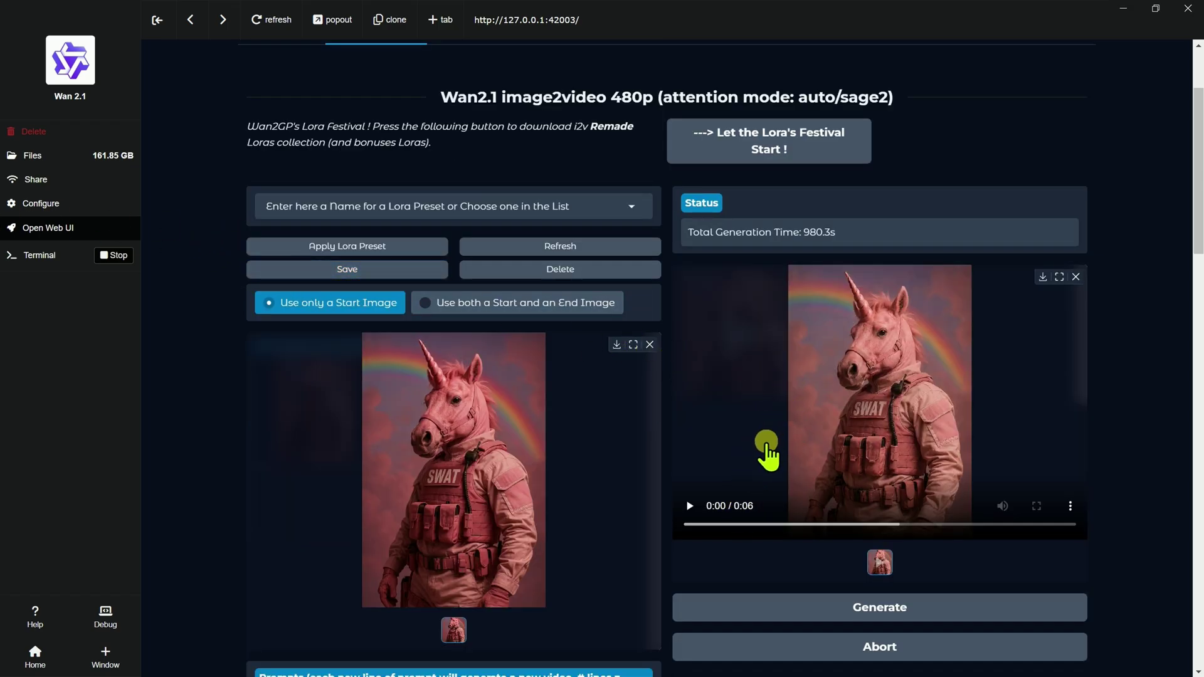
Play the generated unicorn clip twice, then bring the Nim Upscale window to full screen.
{"action": "scroll", "coordinate": [762, 450], "scroll_direction": "down", "scroll_amount": 1}
{"action": "left_click", "coordinate": [691, 434]}
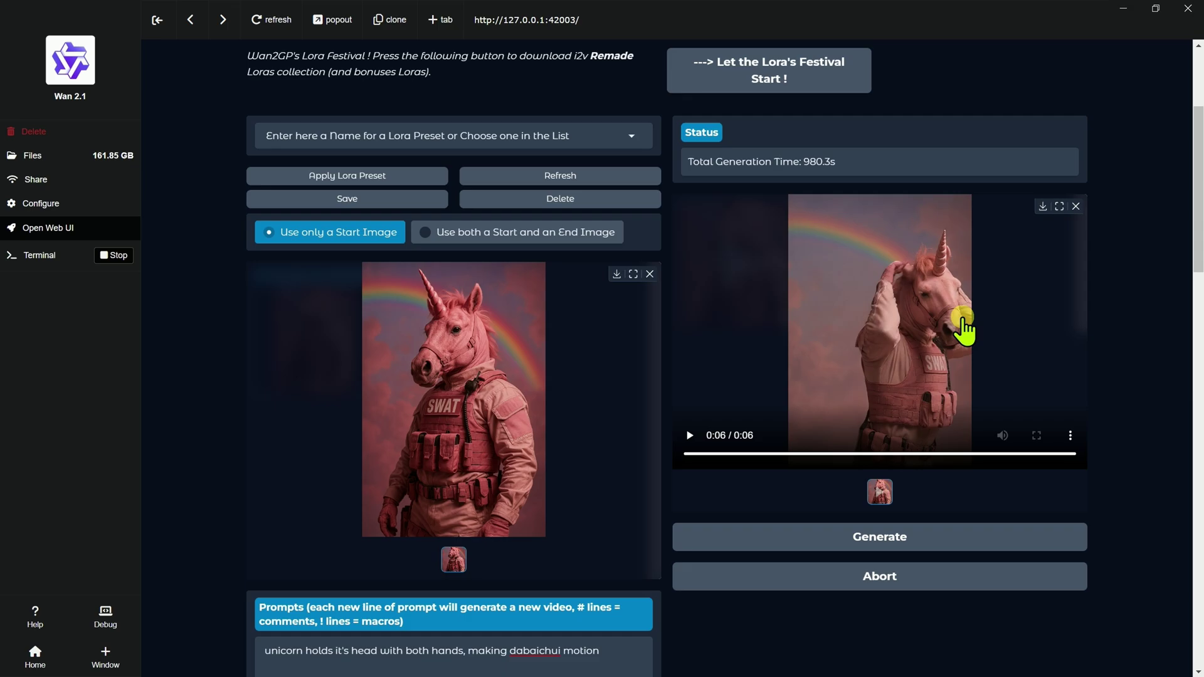
{"action": "left_click", "coordinate": [685, 435]}
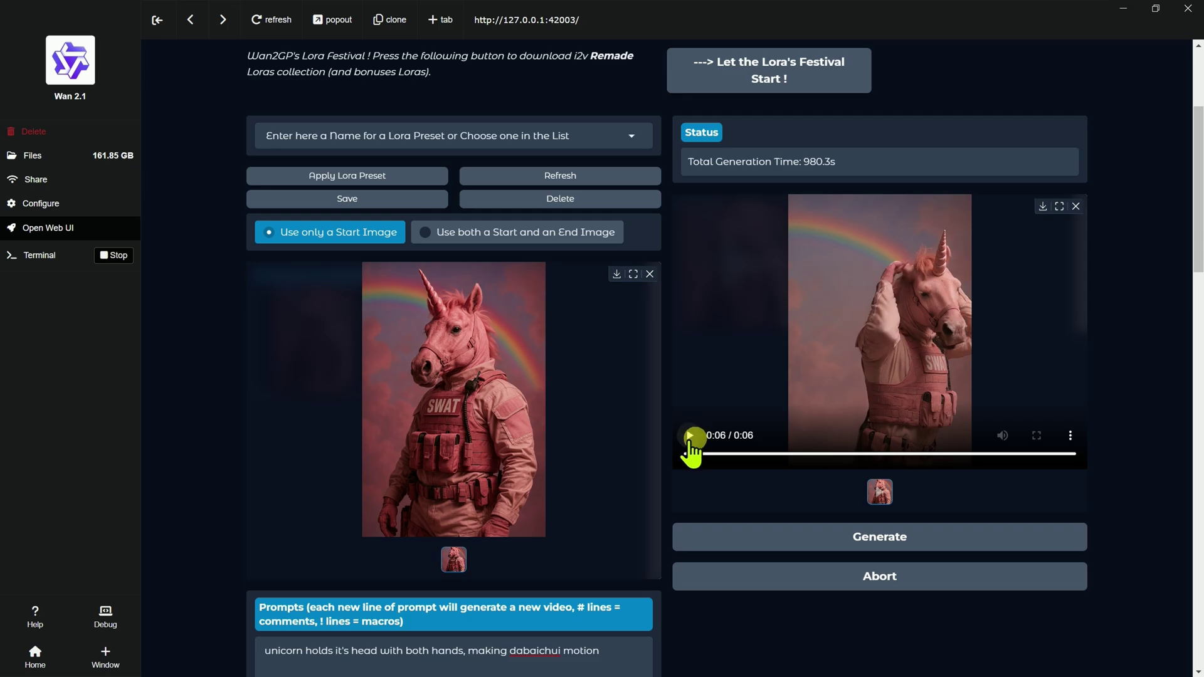
{"action": "left_click_drag", "start_coordinate": [758, 142], "coordinate": [843, 147]}
{"action": "left_click", "coordinate": [1017, 141]}
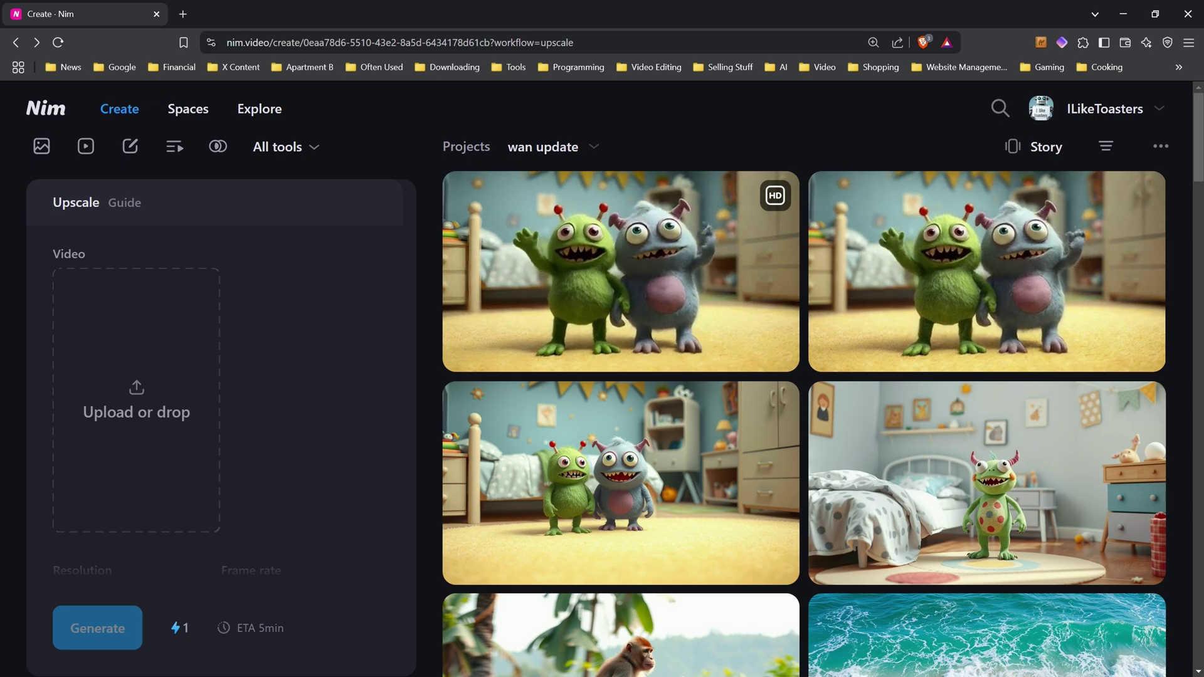
Upload the unicorn video to Nim Upscale and start a 4x resolution, 2x frame-rate upscale.
{"action": "left_click_drag", "start_coordinate": [290, 459], "coordinate": [168, 376]}
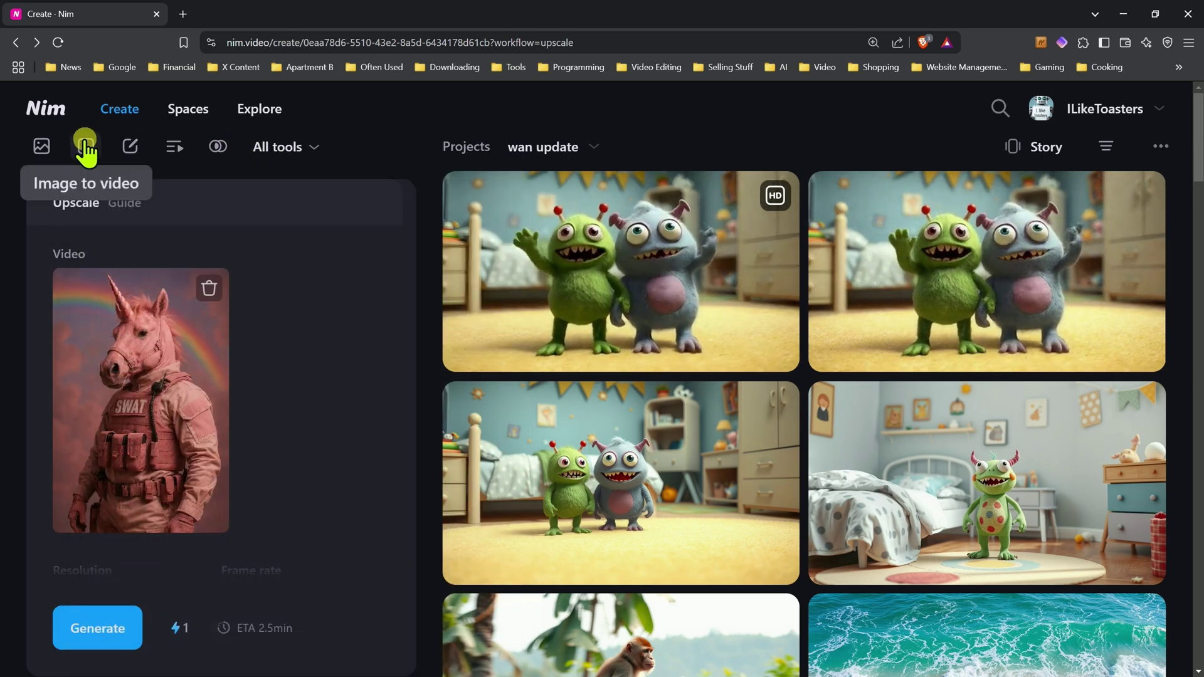
{"action": "left_click", "coordinate": [286, 161]}
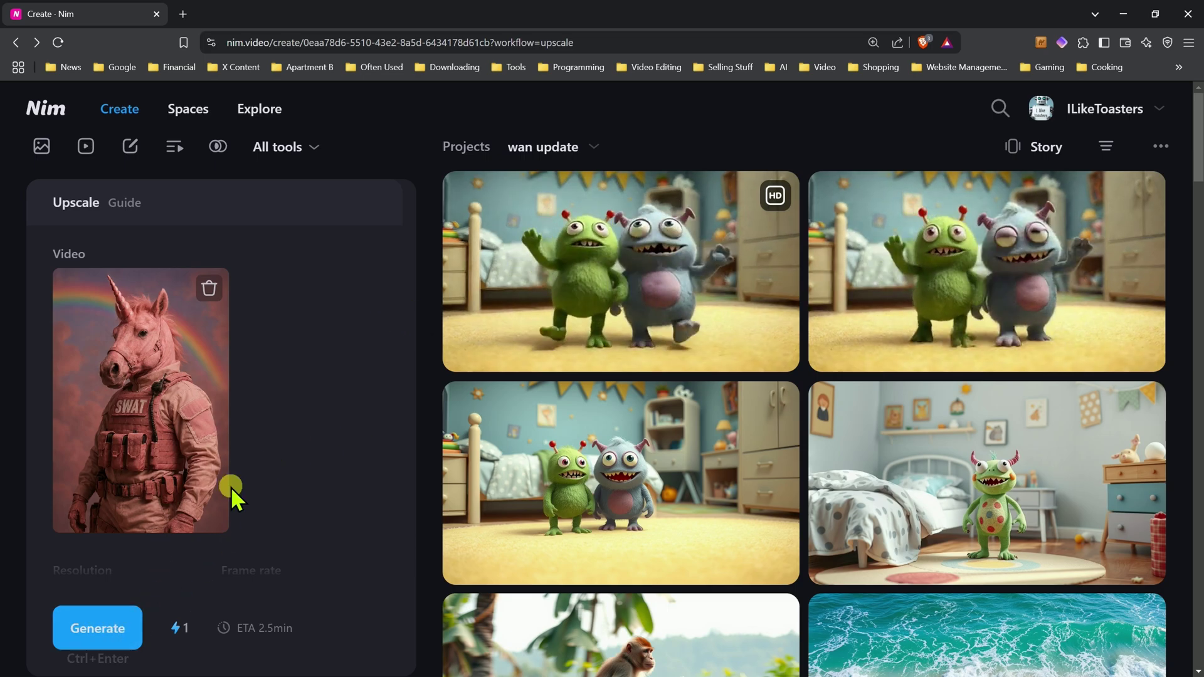
{"action": "scroll", "coordinate": [276, 477], "scroll_direction": "down", "scroll_amount": 1}
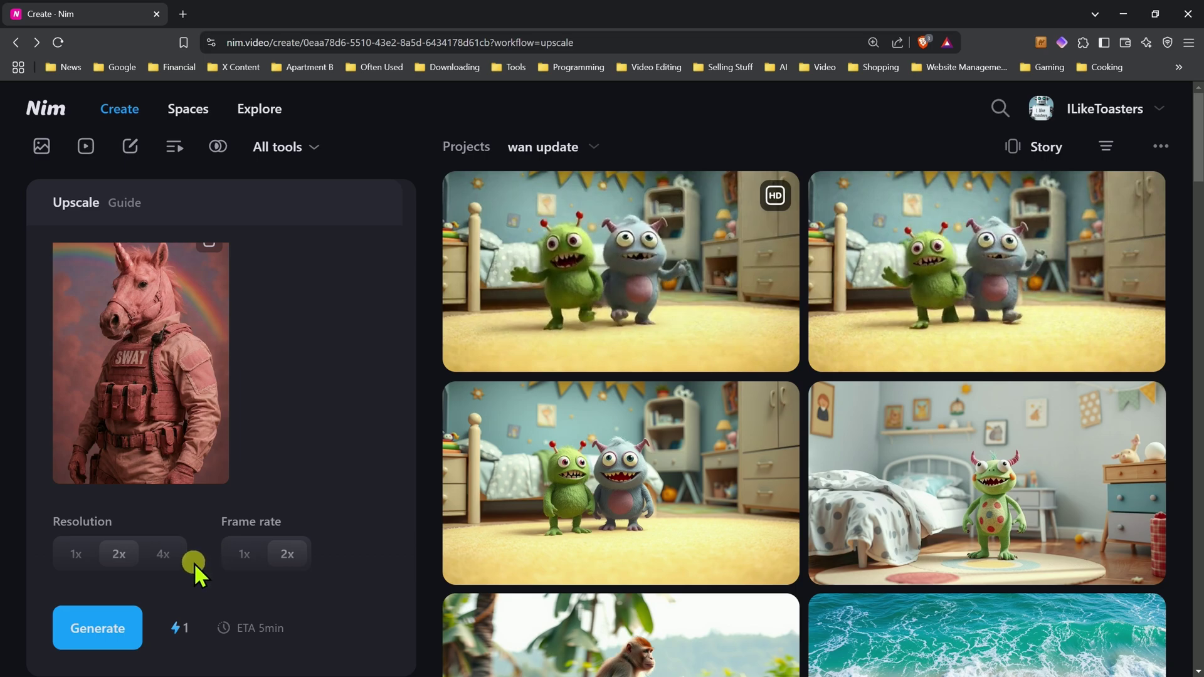
{"action": "left_click", "coordinate": [99, 627]}
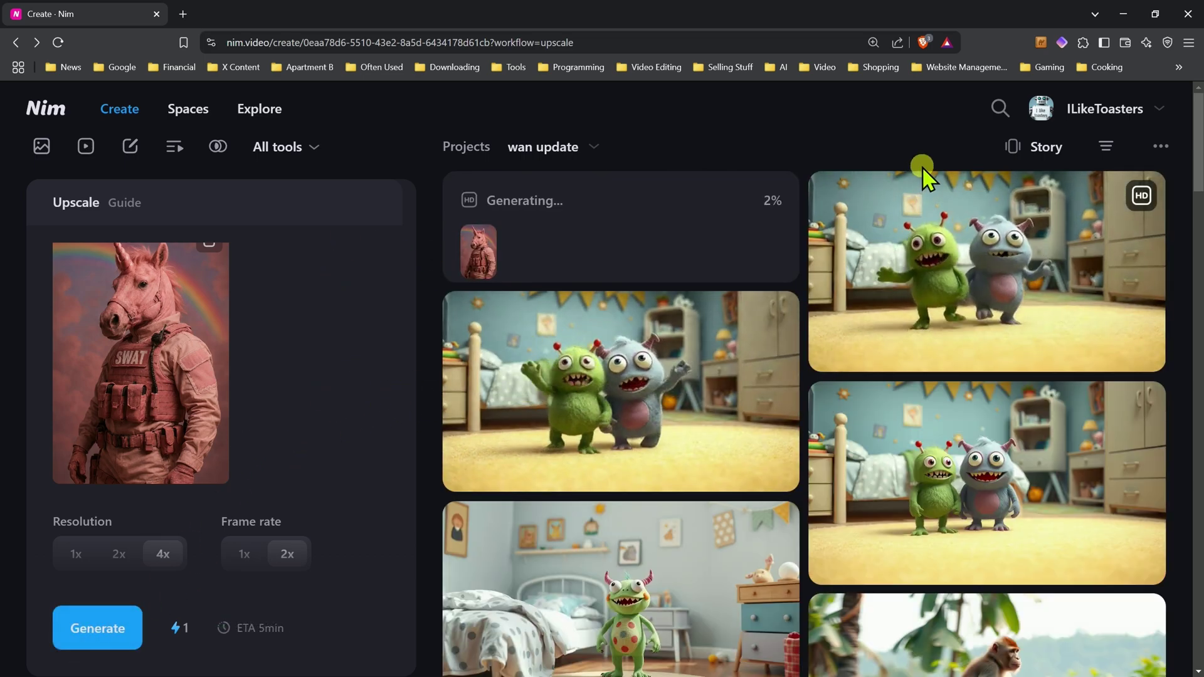
Review the earlier upscaled monster clip's detail page and return to the upscale project.
{"action": "left_click", "coordinate": [946, 292]}
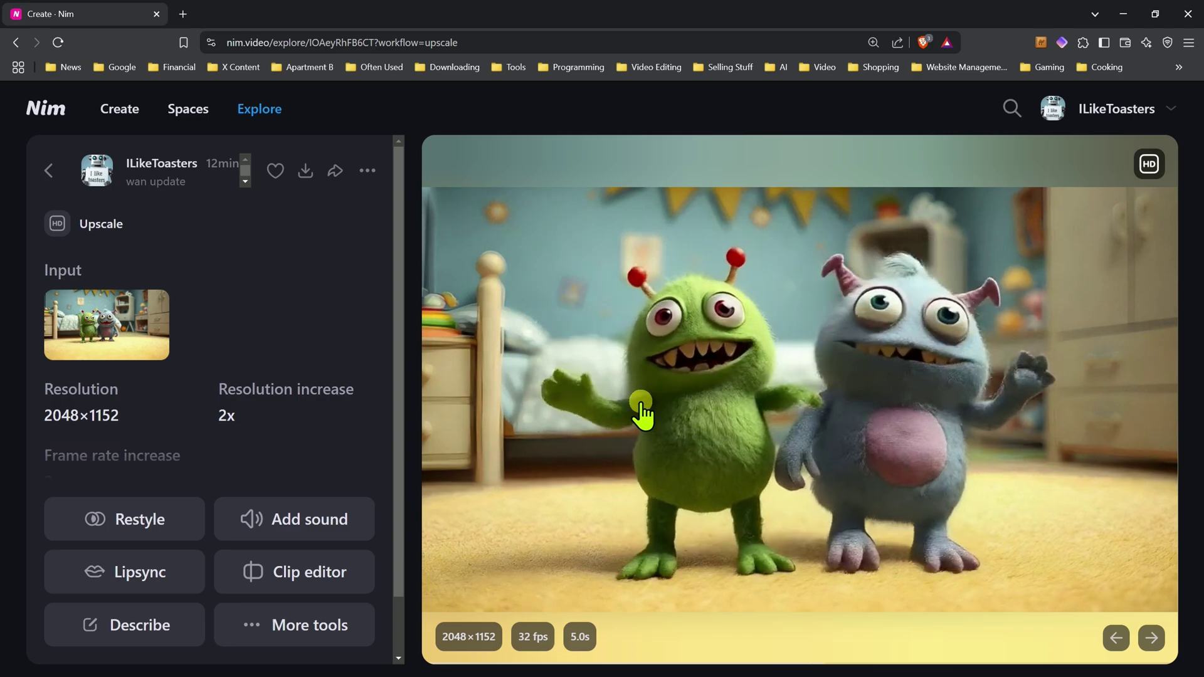
{"action": "scroll", "coordinate": [295, 384], "scroll_direction": "down", "scroll_amount": 2}
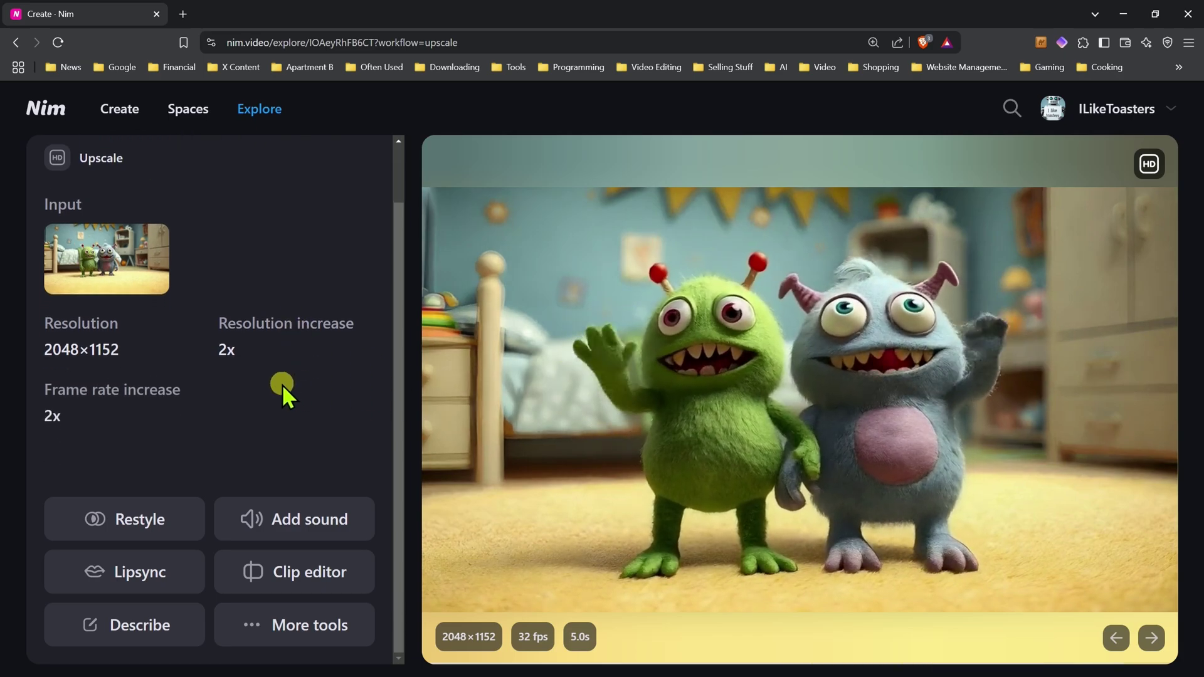
{"action": "left_click", "coordinate": [50, 158]}
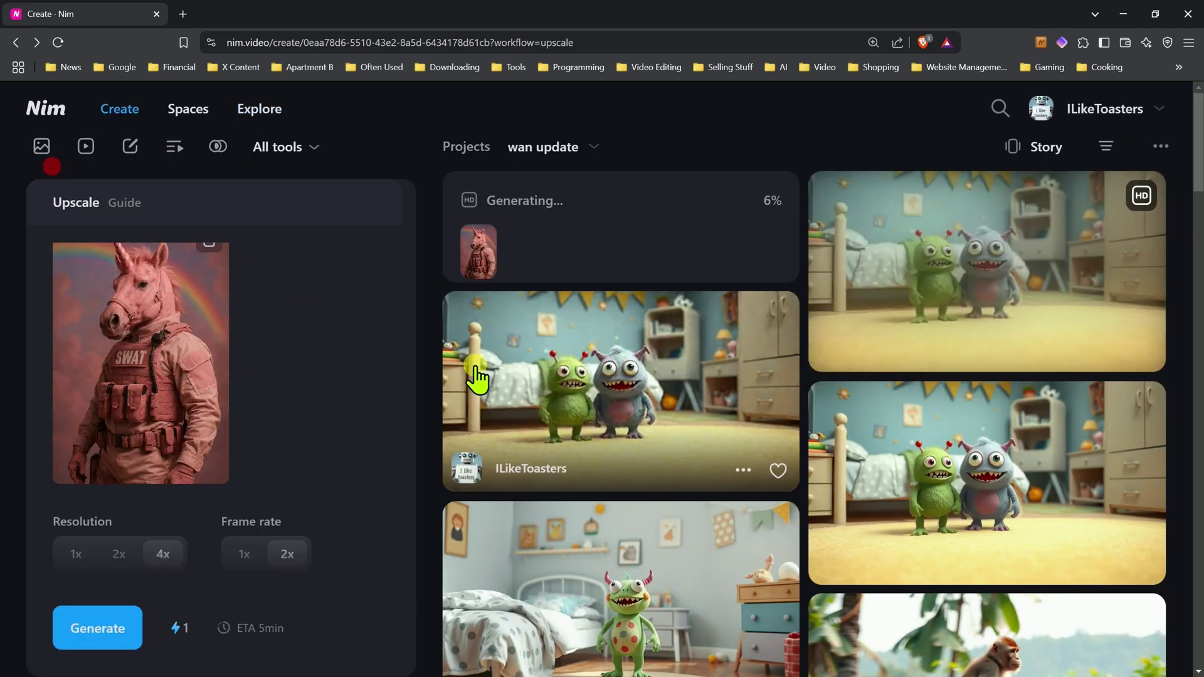
{"action": "left_click", "coordinate": [637, 396]}
{"action": "scroll", "coordinate": [258, 410], "scroll_direction": "down", "scroll_amount": 2}
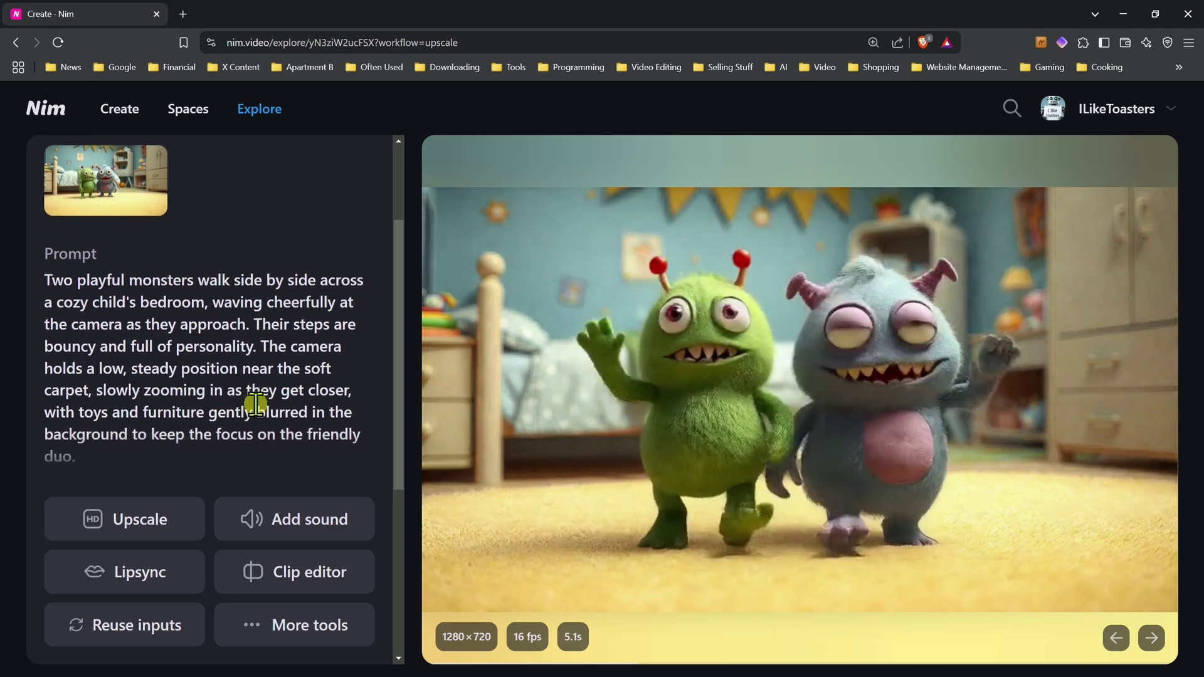
{"action": "scroll", "coordinate": [255, 403], "scroll_direction": "down", "scroll_amount": 3}
{"action": "scroll", "coordinate": [247, 352], "scroll_direction": "up", "scroll_amount": 4}
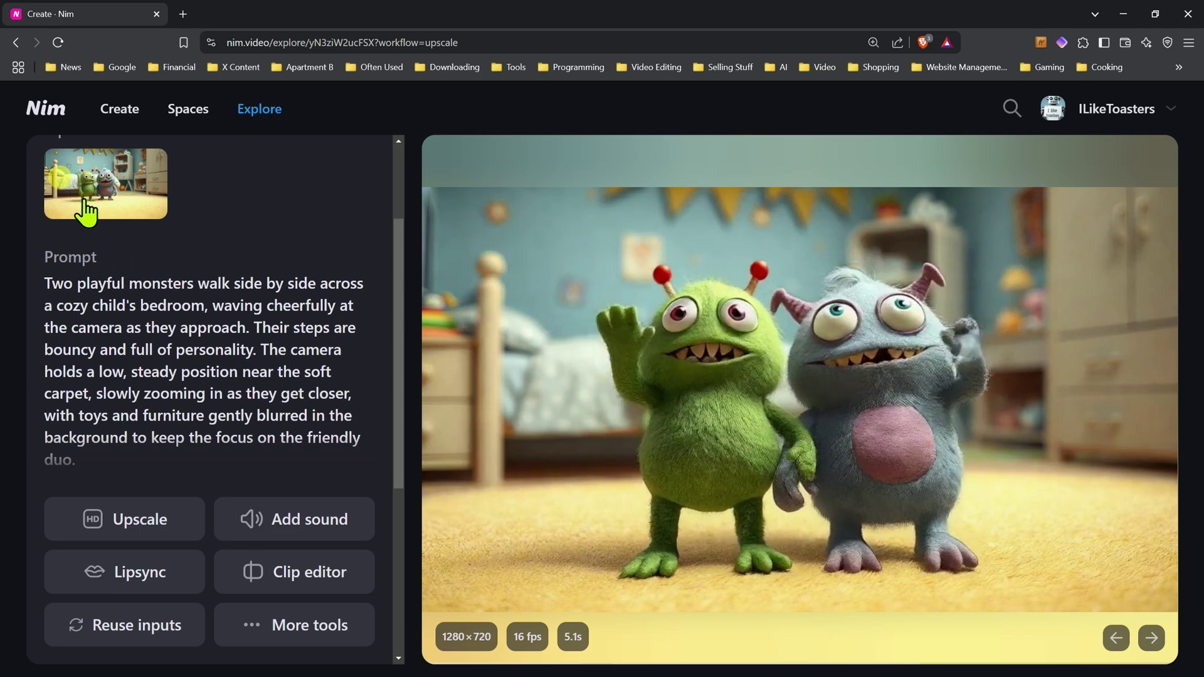
{"action": "scroll", "coordinate": [174, 291], "scroll_direction": "up", "scroll_amount": 2}
{"action": "scroll", "coordinate": [97, 220], "scroll_direction": "up", "scroll_amount": 1}
{"action": "key", "text": "alt+Left"}
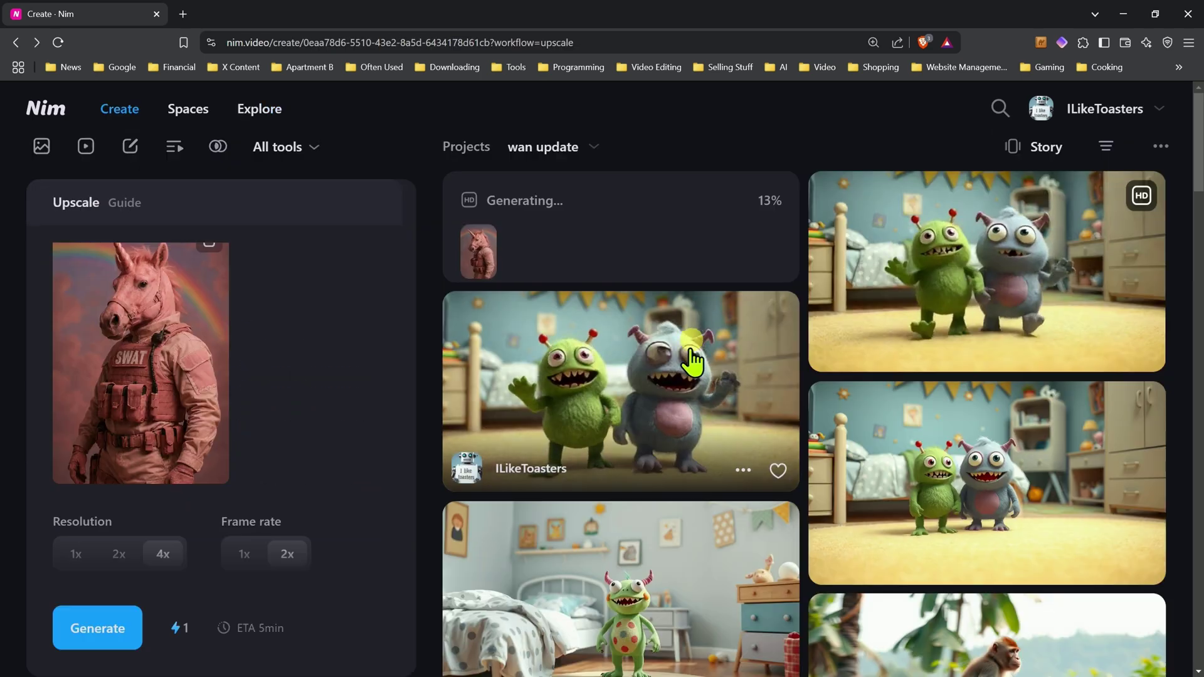
{"action": "scroll", "coordinate": [679, 382], "scroll_direction": "down", "scroll_amount": 12}
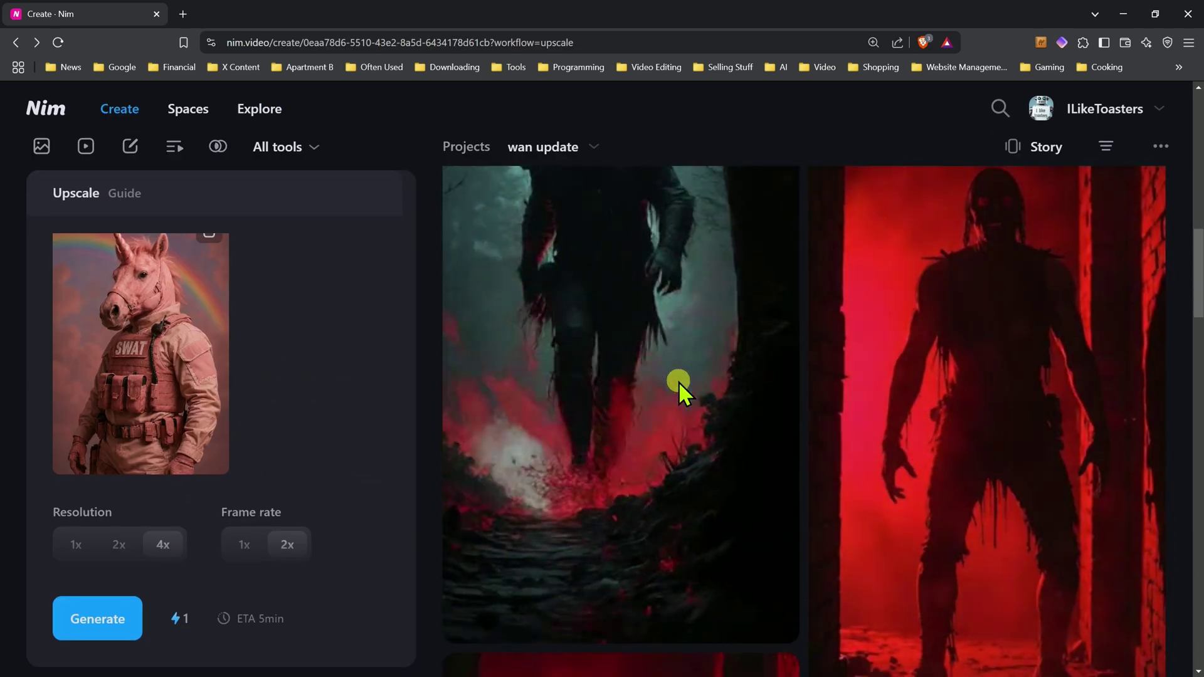
{"action": "scroll", "coordinate": [678, 381], "scroll_direction": "down", "scroll_amount": 15}
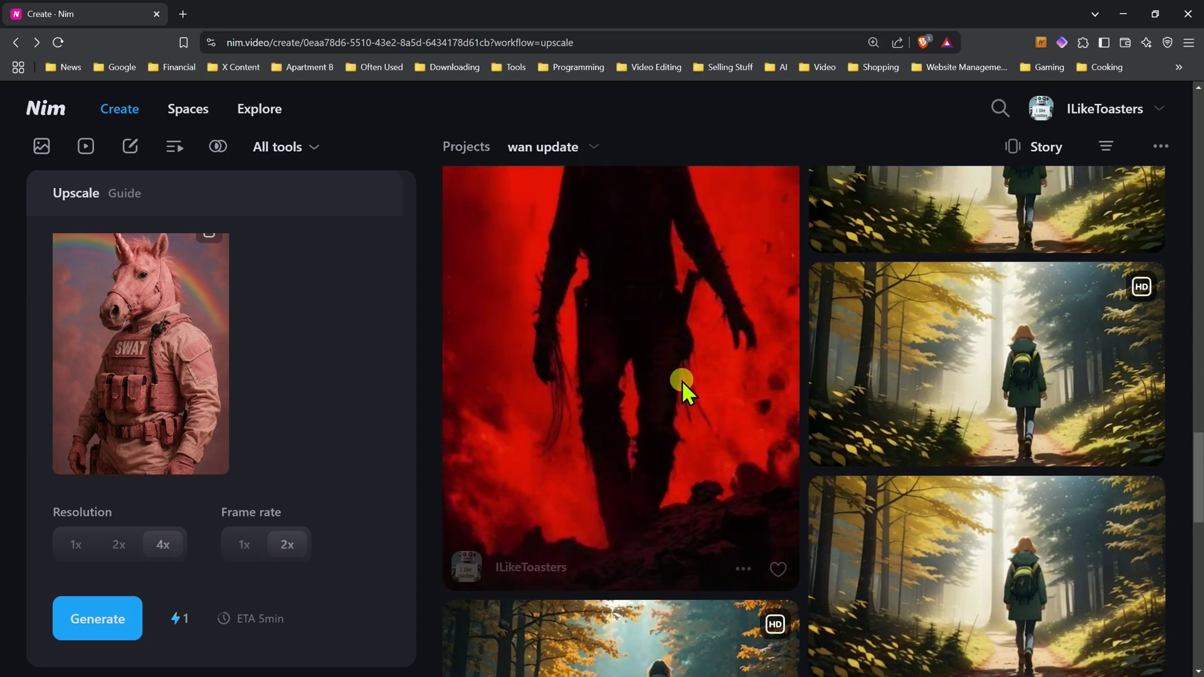
Open the upscaled autumn forest-walk clip and return to the upscale project.
{"action": "left_click", "coordinate": [683, 380]}
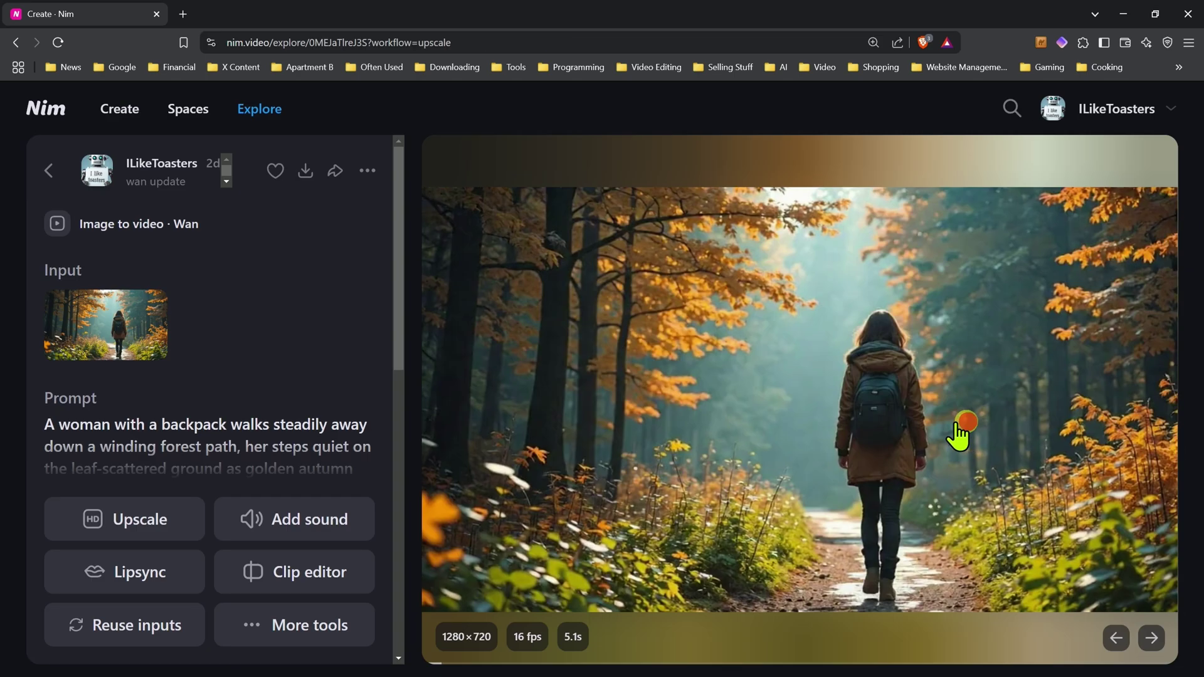
{"action": "left_click", "coordinate": [49, 170]}
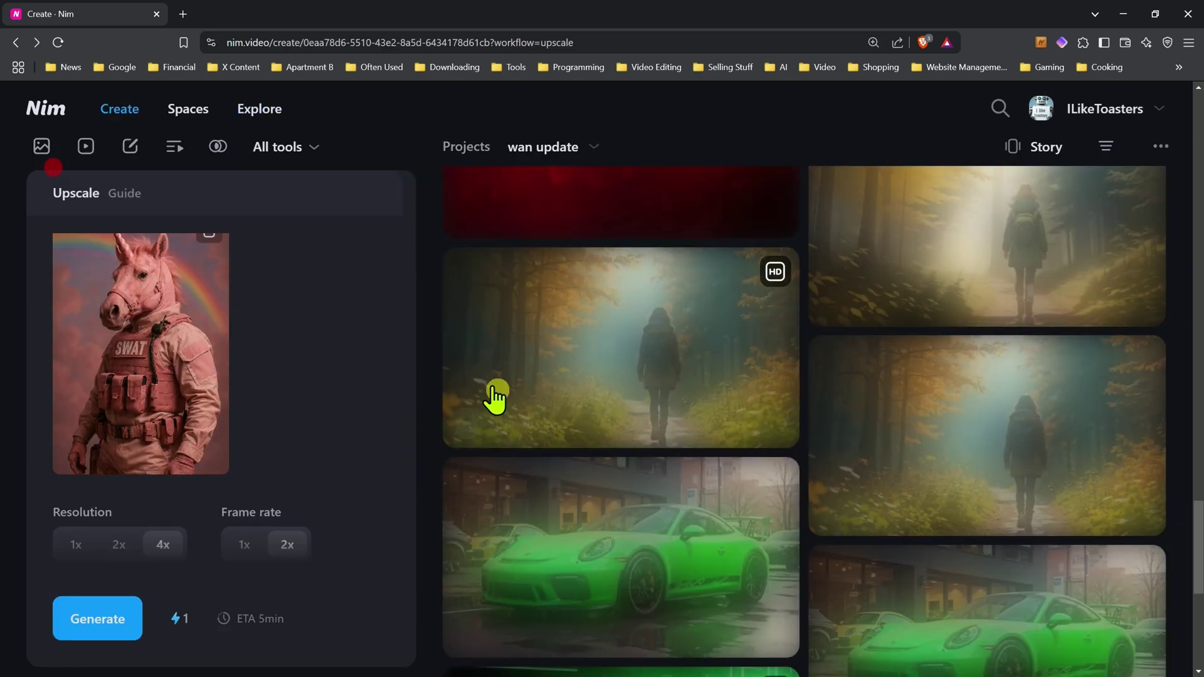
{"action": "left_click", "coordinate": [620, 345]}
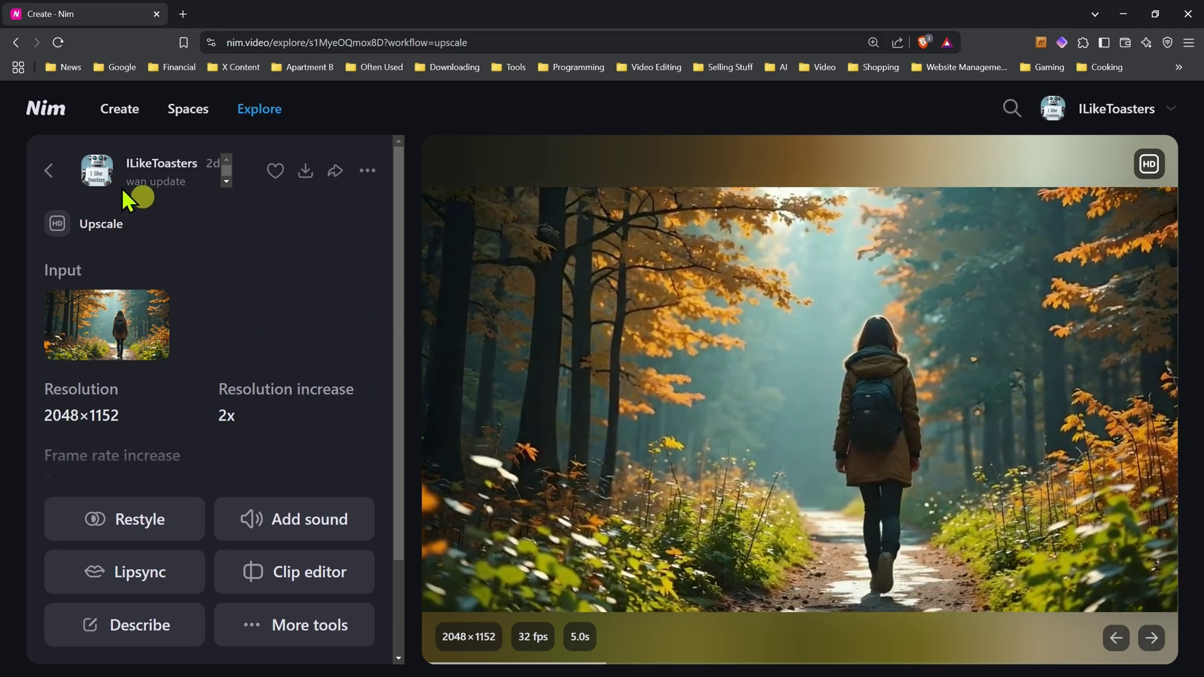
{"action": "left_click", "coordinate": [48, 170]}
{"action": "scroll", "coordinate": [694, 471], "scroll_direction": "down", "scroll_amount": 5}
{"action": "scroll", "coordinate": [740, 367], "scroll_direction": "up", "scroll_amount": 1}
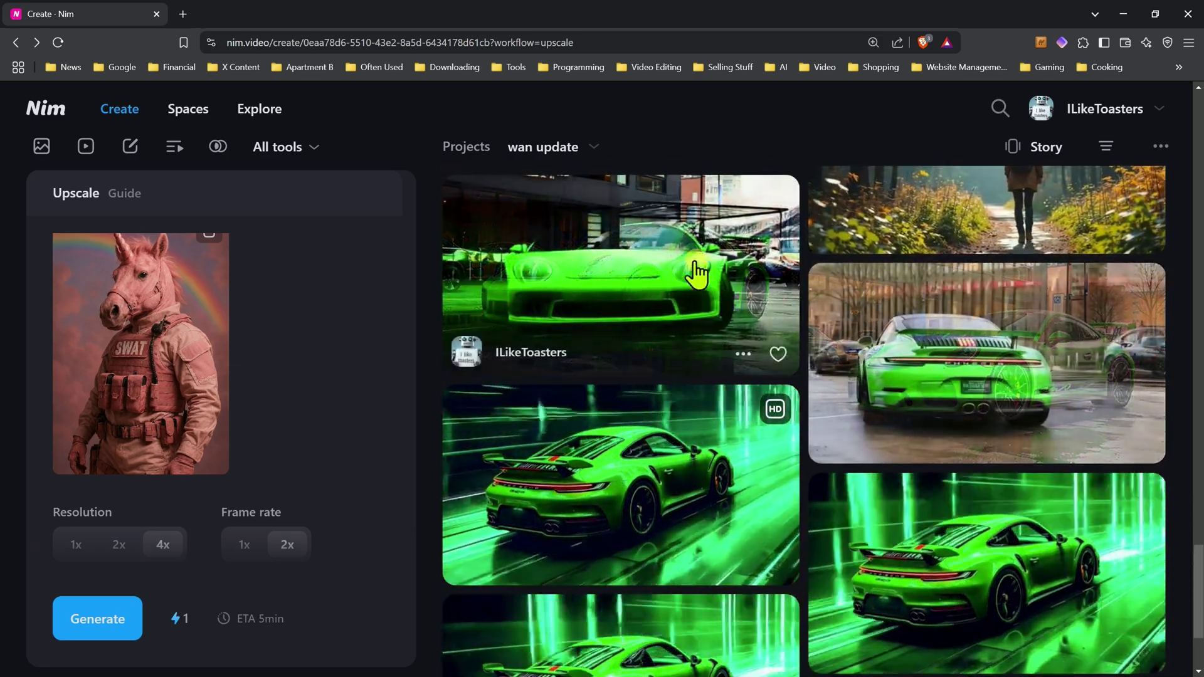
{"action": "scroll", "coordinate": [935, 397], "scroll_direction": "down", "scroll_amount": 3}
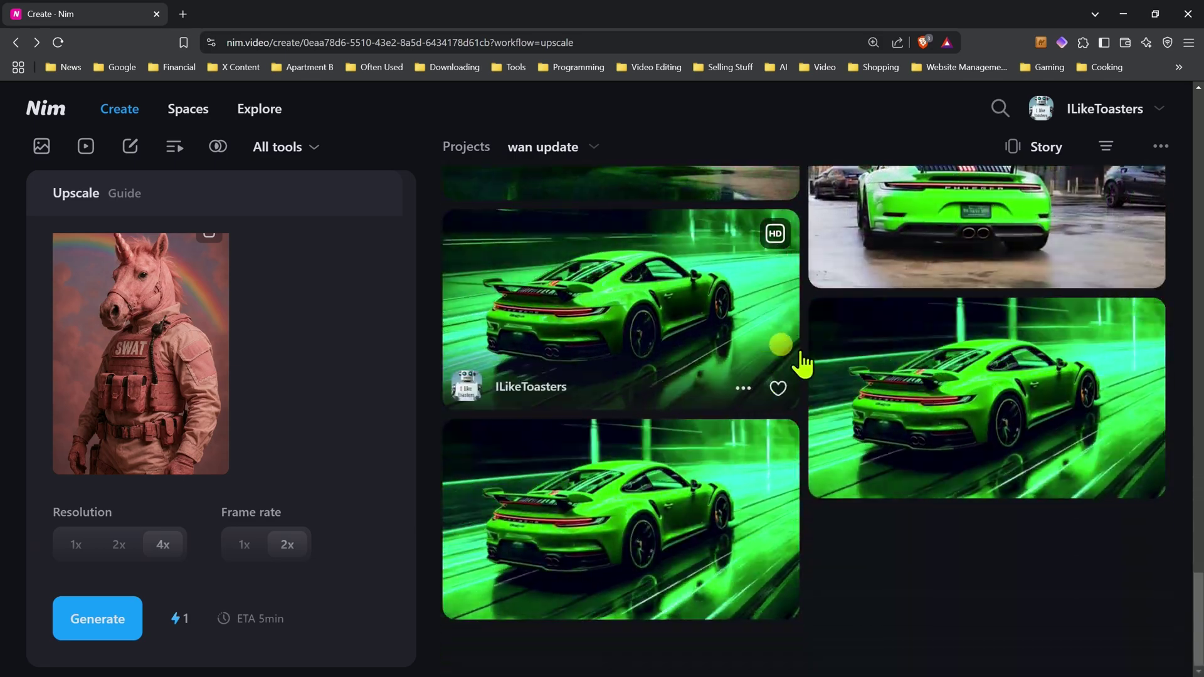
Review the upscaled green sports car clip, then go back to the project page.
{"action": "left_click", "coordinate": [715, 483]}
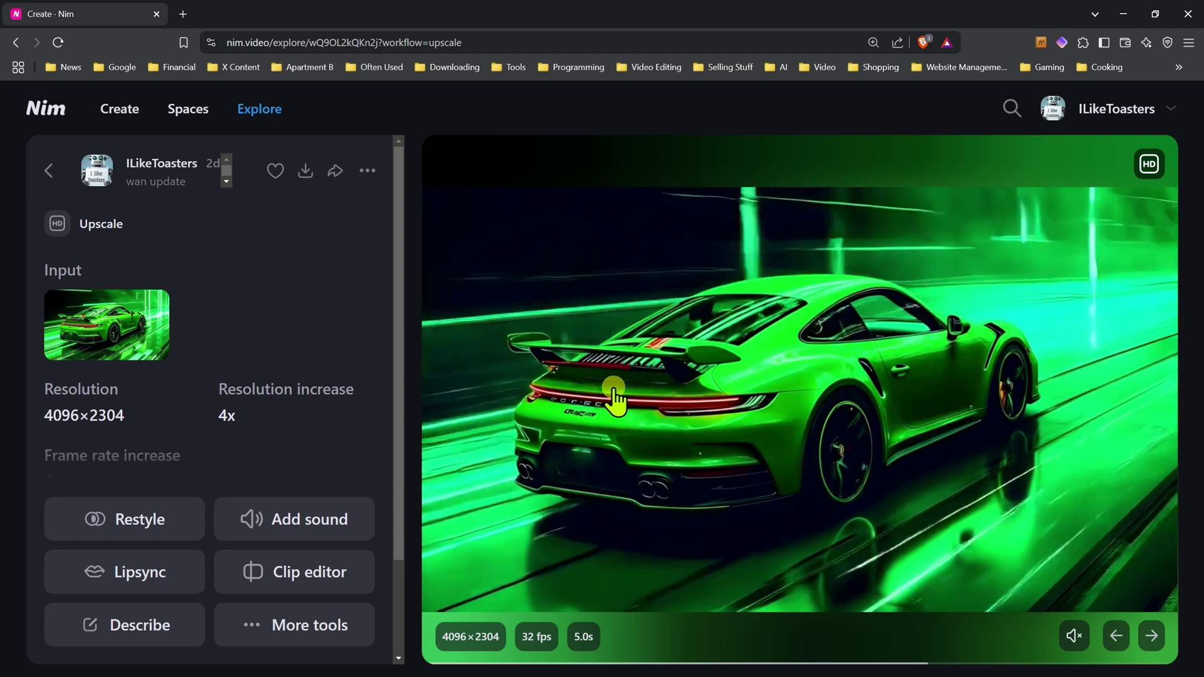
{"action": "left_click", "coordinate": [48, 170]}
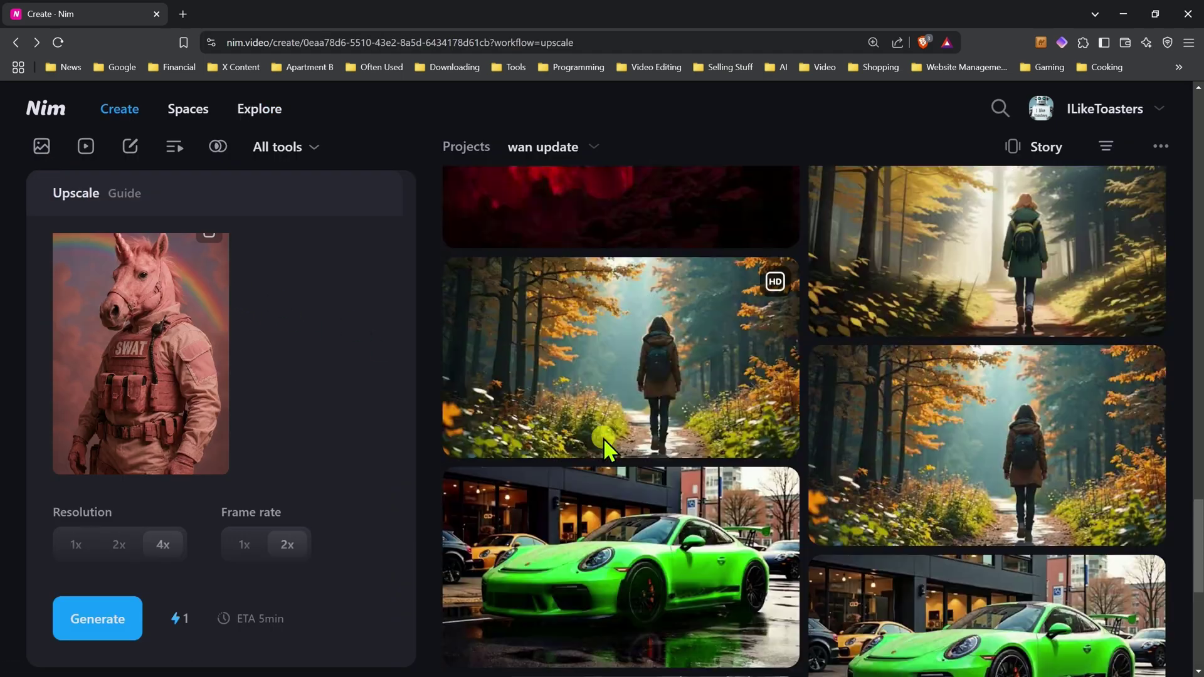
{"action": "scroll", "coordinate": [603, 438], "scroll_direction": "up", "scroll_amount": 10}
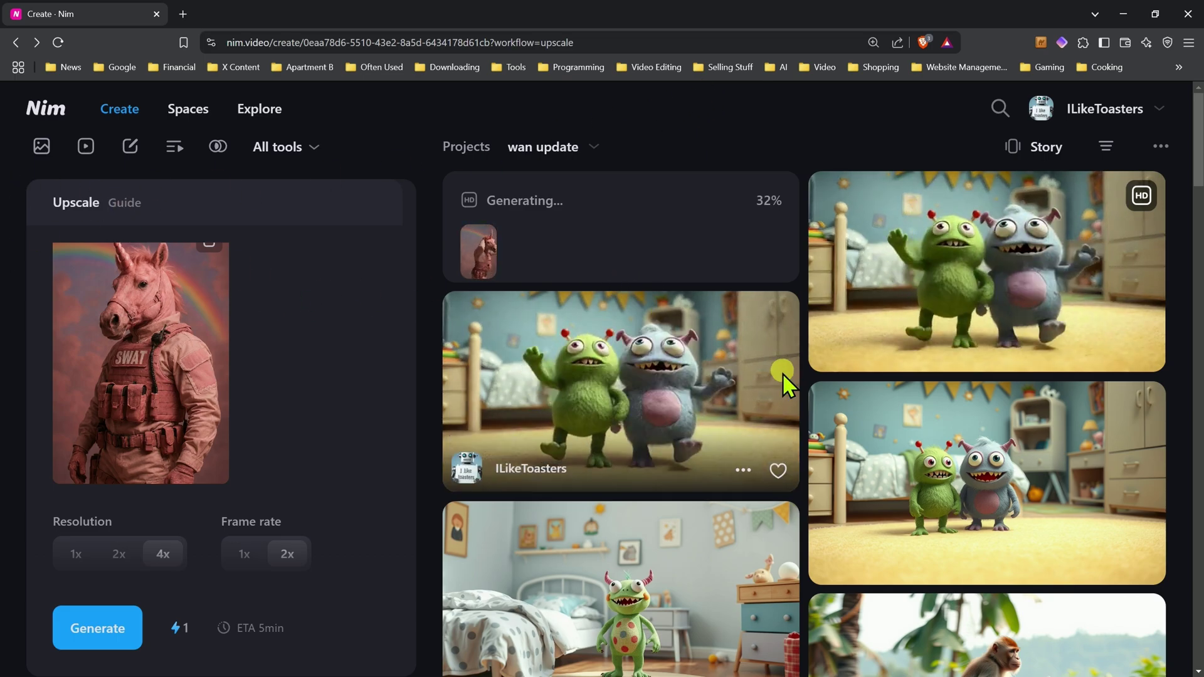
{"action": "scroll", "coordinate": [781, 373], "scroll_direction": "down", "scroll_amount": 5}
{"action": "scroll", "coordinate": [782, 385], "scroll_direction": "up", "scroll_amount": 5}
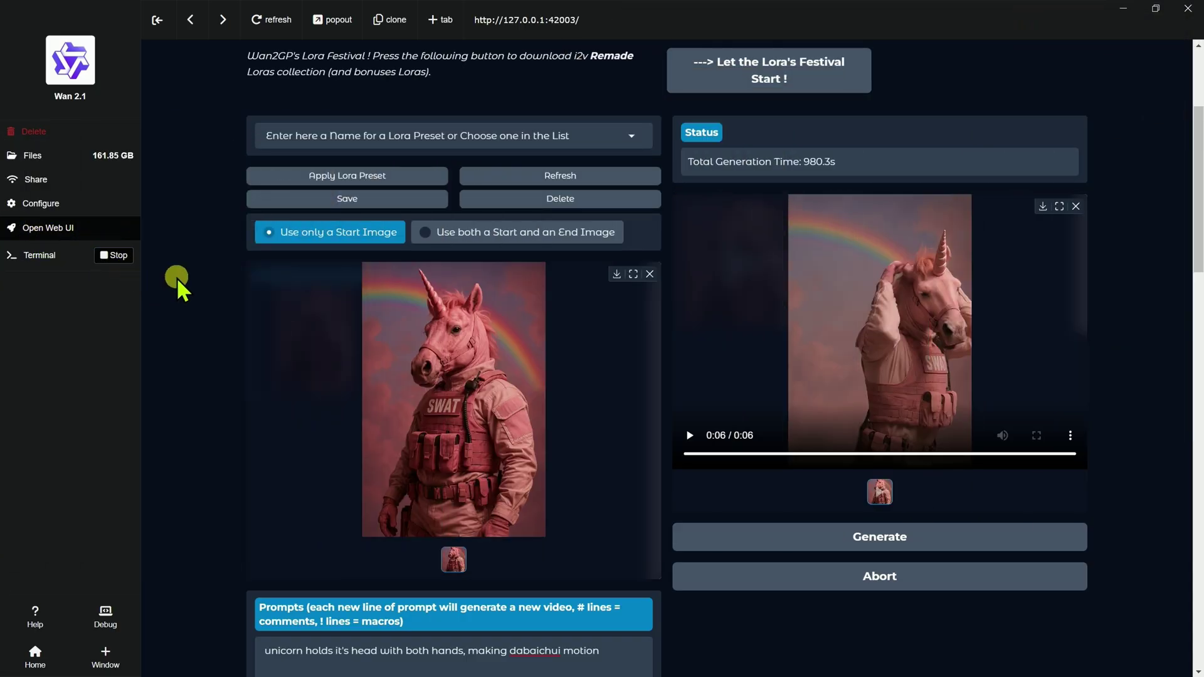
Inspect the finished unicorn upscale at 2048×3072, 32 fps, 6.0s, then return to the project page.
{"action": "scroll", "coordinate": [179, 285], "scroll_direction": "up", "scroll_amount": 3}
{"action": "key", "text": "alt+Tab"}
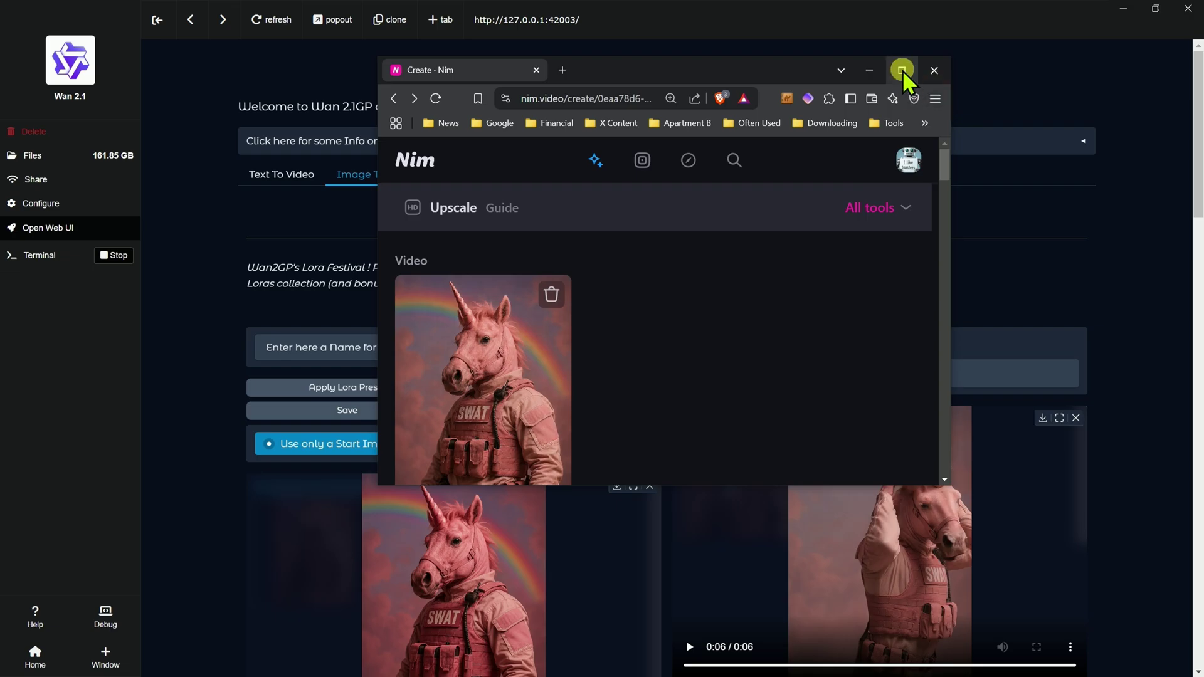
{"action": "left_click", "coordinate": [902, 70]}
{"action": "left_click", "coordinate": [653, 326]}
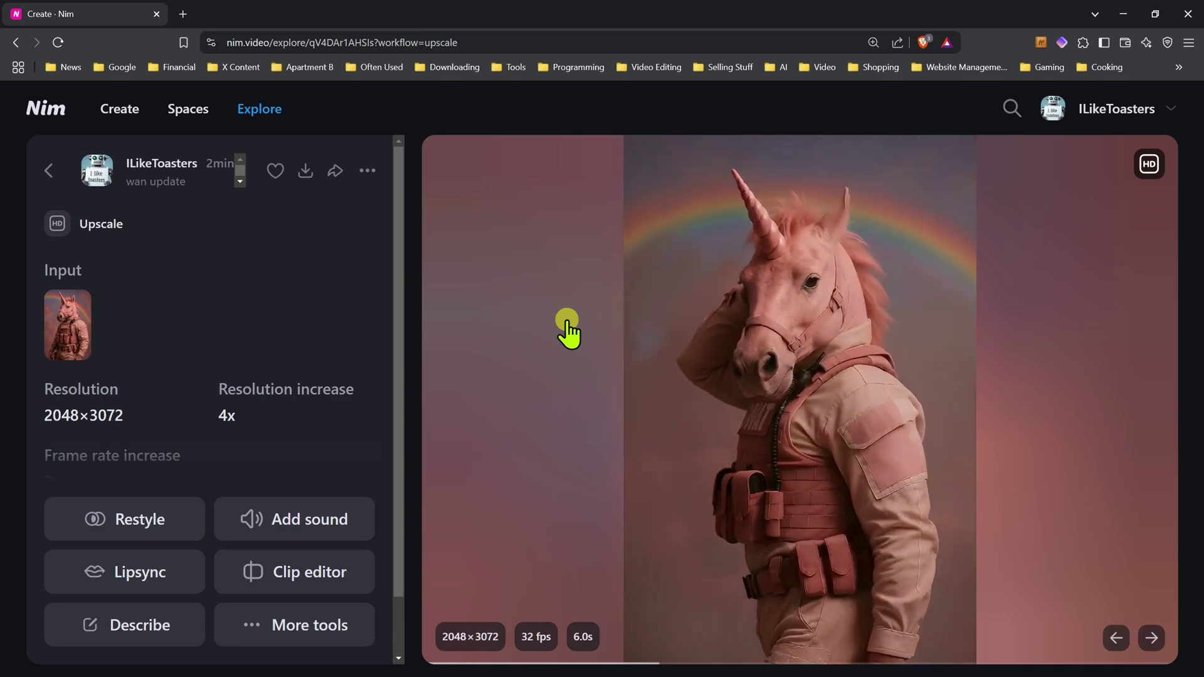
{"action": "left_click", "coordinate": [50, 172]}
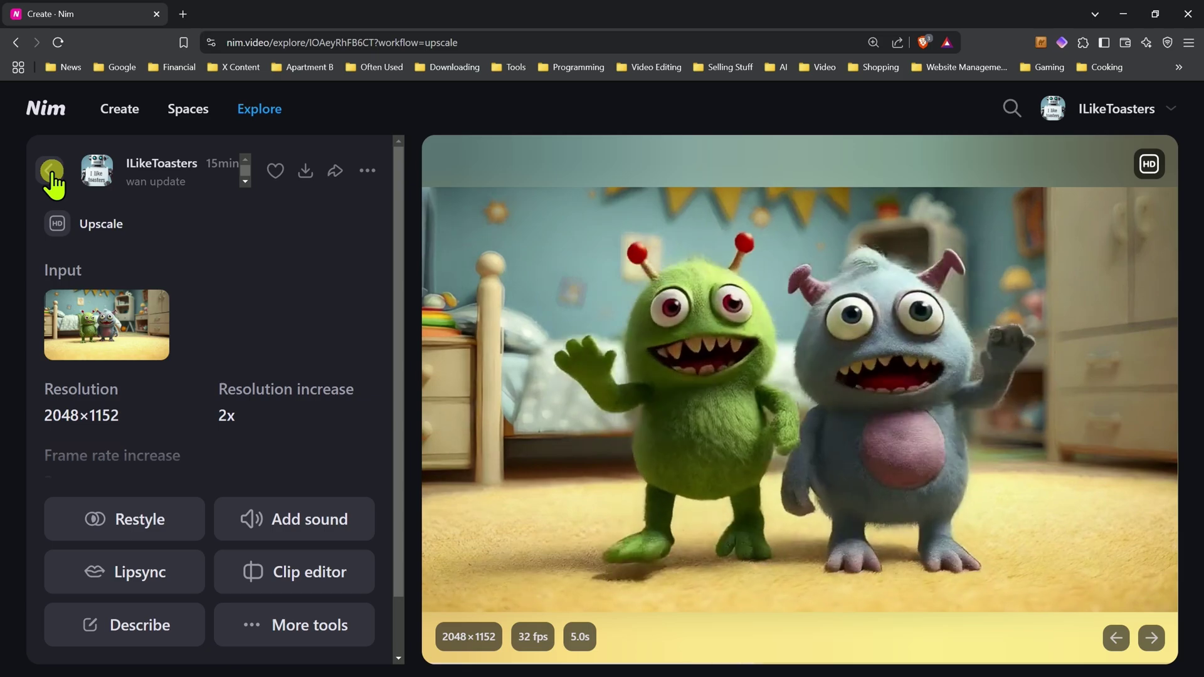
{"action": "left_click", "coordinate": [49, 171]}
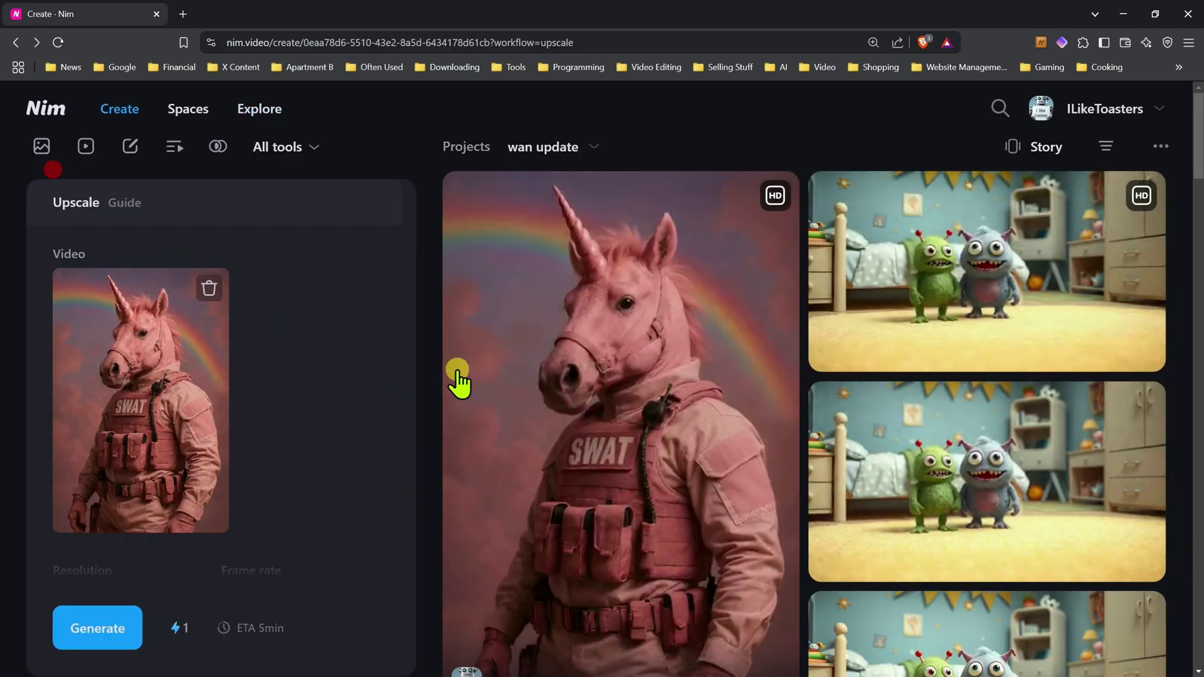
{"action": "scroll", "coordinate": [619, 401], "scroll_direction": "down", "scroll_amount": 4}
{"action": "scroll", "coordinate": [619, 401], "scroll_direction": "up", "scroll_amount": 3}
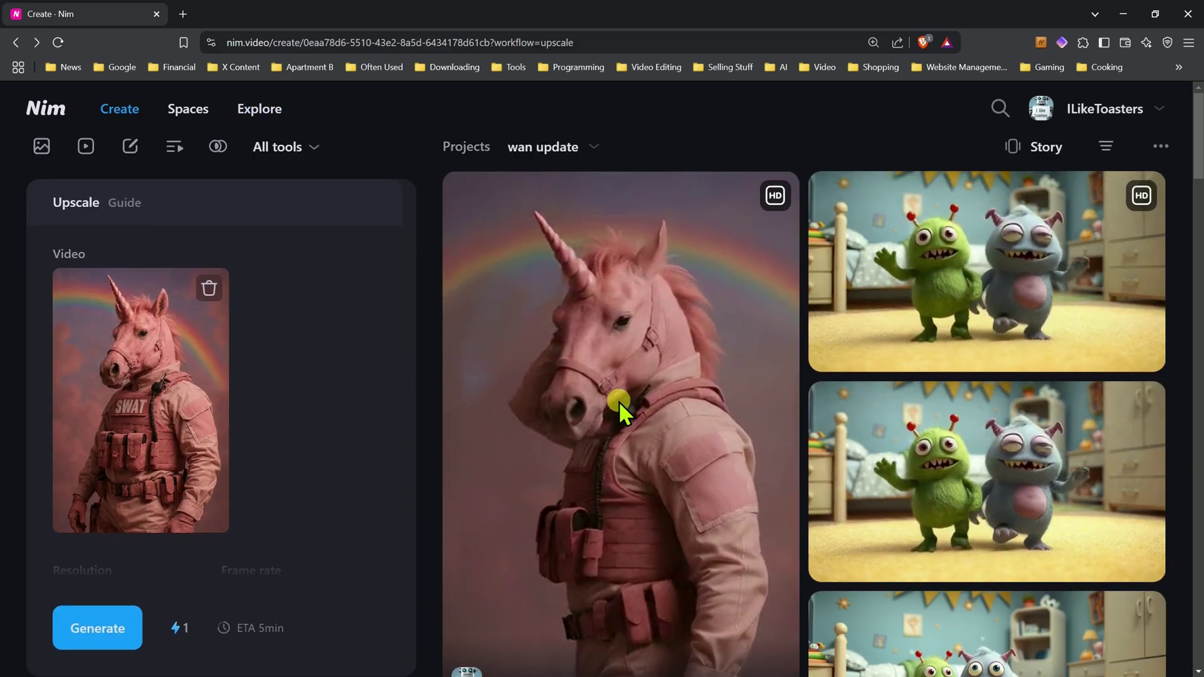
{"action": "left_click_drag", "start_coordinate": [1058, 9], "coordinate": [175, 147]}
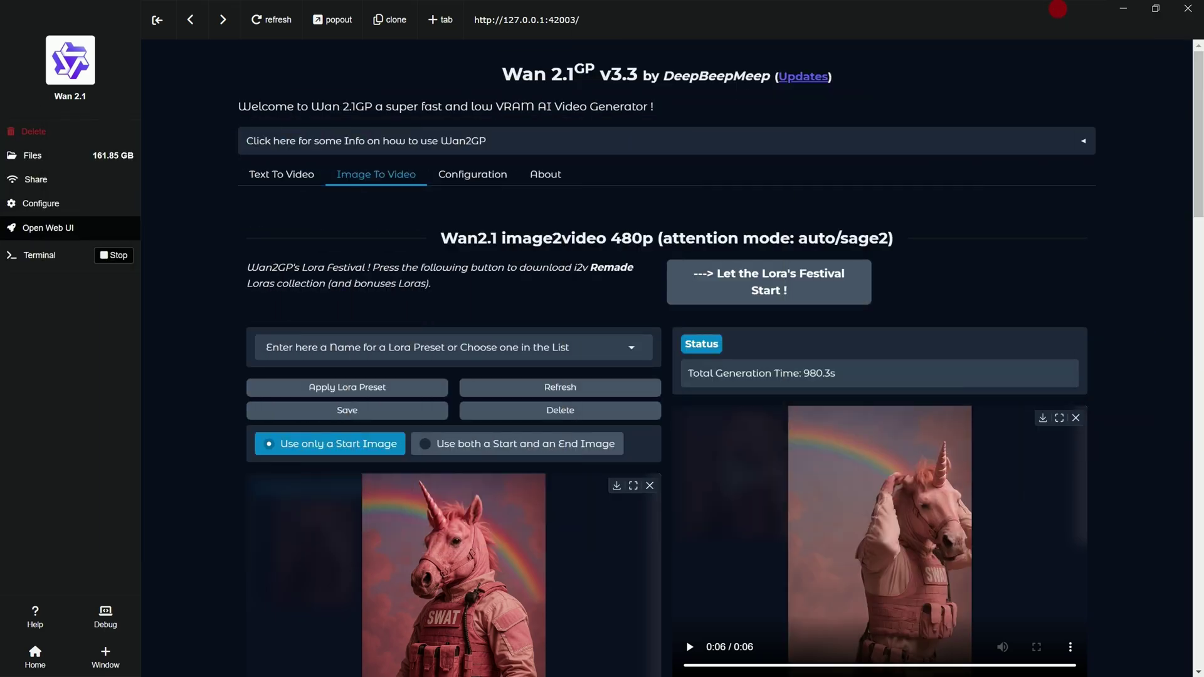
{"action": "scroll", "coordinate": [355, 384], "scroll_direction": "down", "scroll_amount": 2}
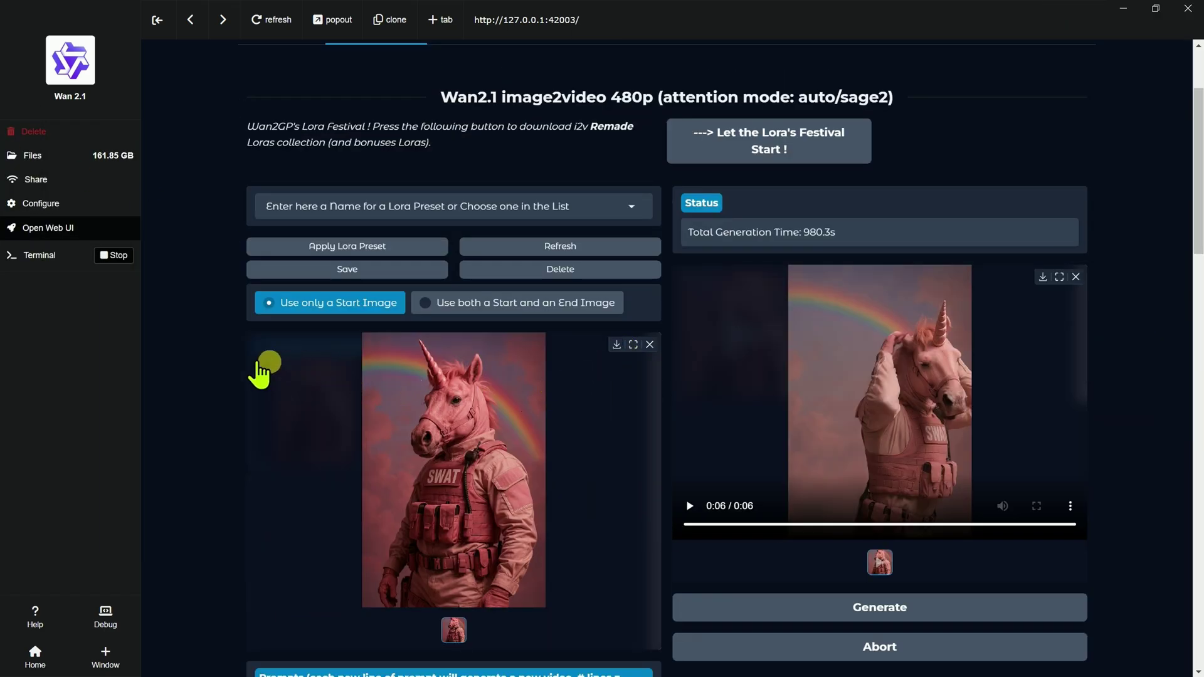
{"action": "scroll", "coordinate": [240, 362], "scroll_direction": "down", "scroll_amount": 4}
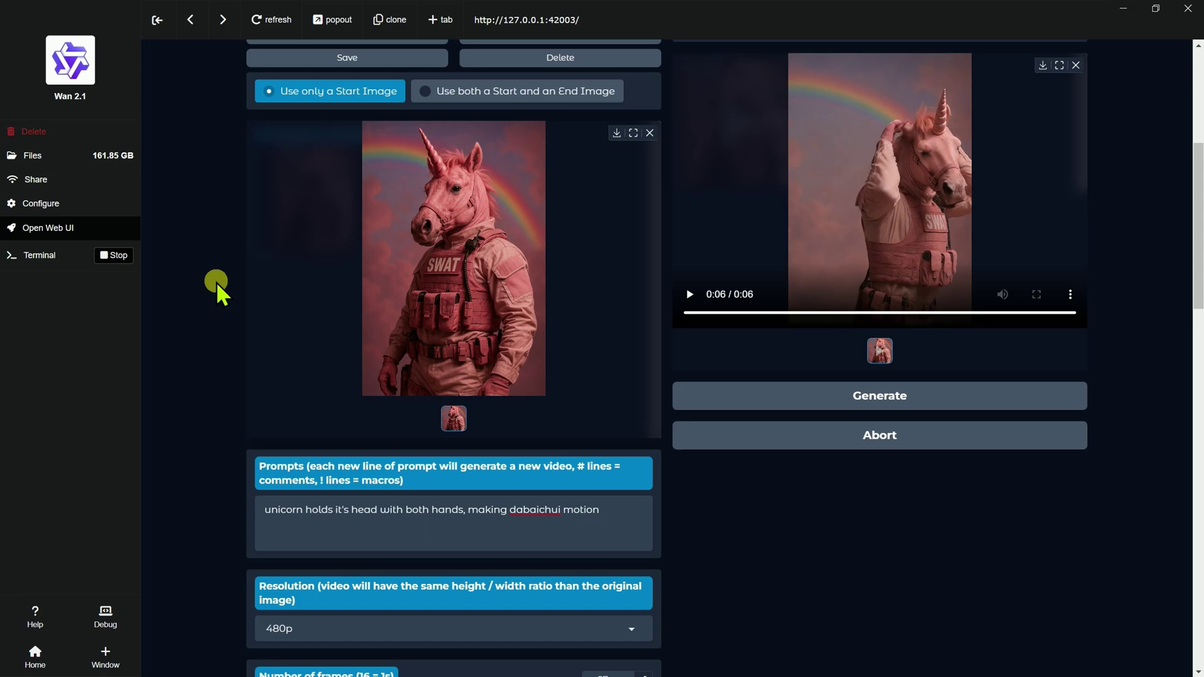
{"action": "scroll", "coordinate": [215, 281], "scroll_direction": "up", "scroll_amount": 5}
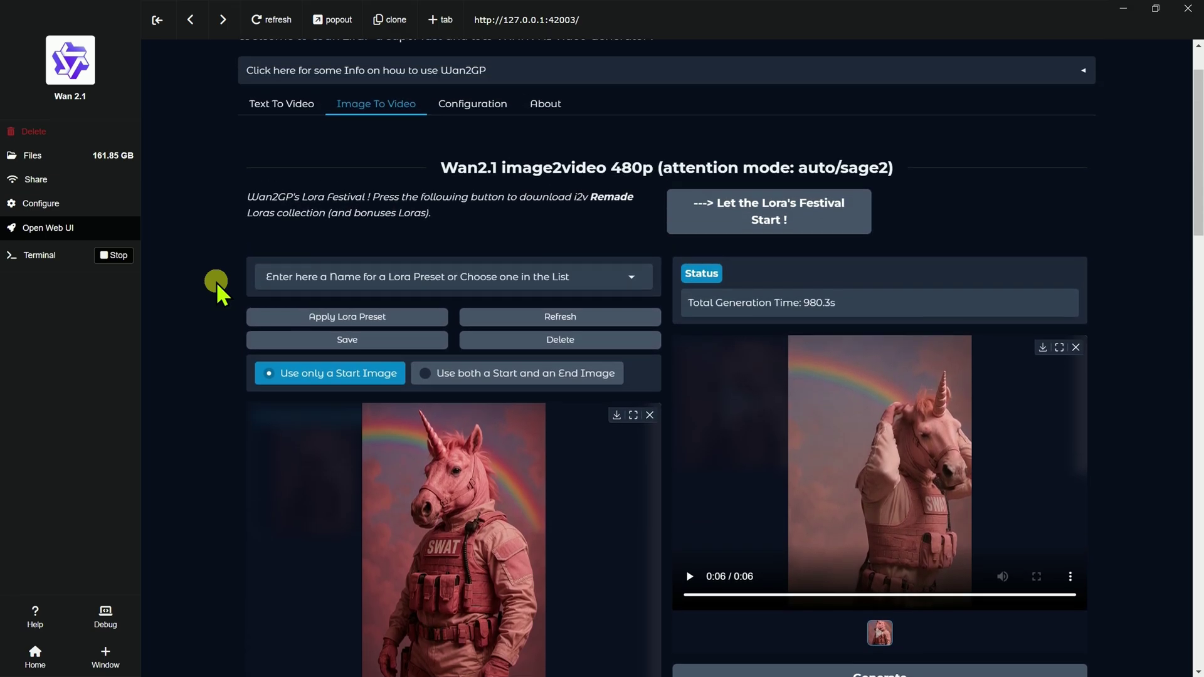